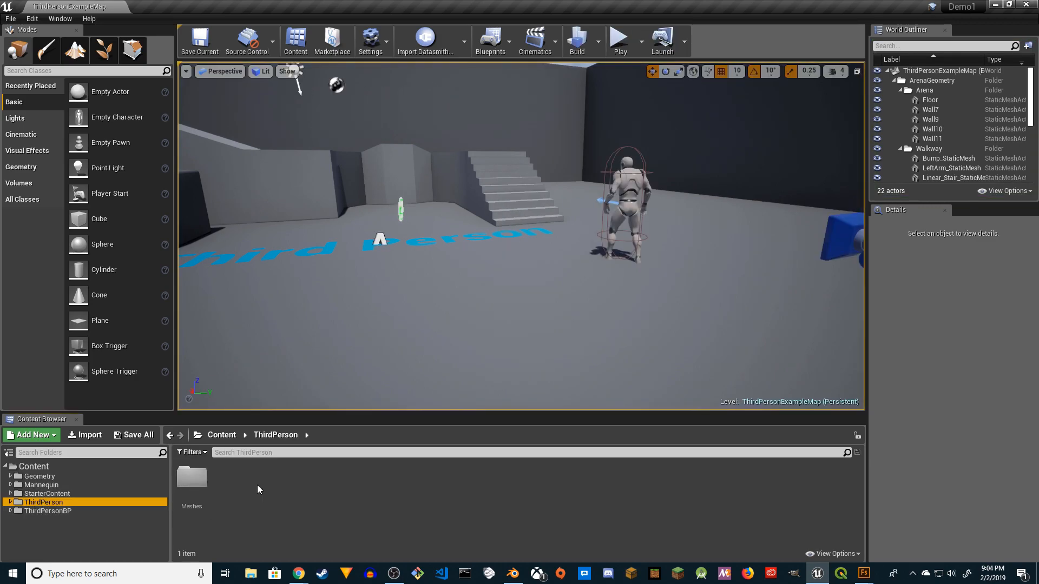
Step: Create a folder named Hero inside the ThirdPerson folder and open it
{"action": "left_click", "coordinate": [257, 484]}
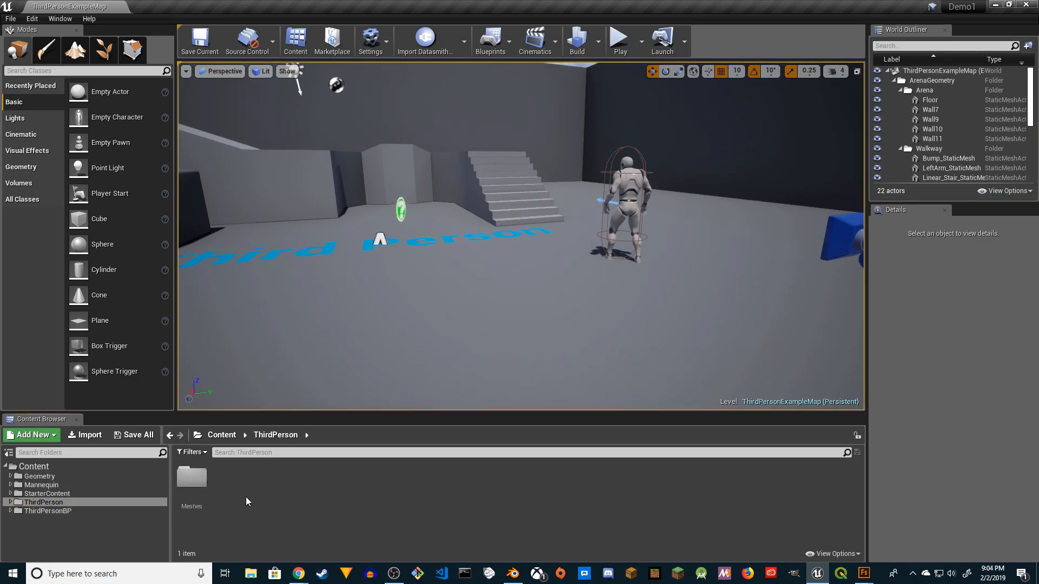
{"action": "right_click", "coordinate": [245, 496]}
{"action": "left_click", "coordinate": [304, 169]}
{"action": "type", "text": "Hero"}
{"action": "key", "text": "Return"}
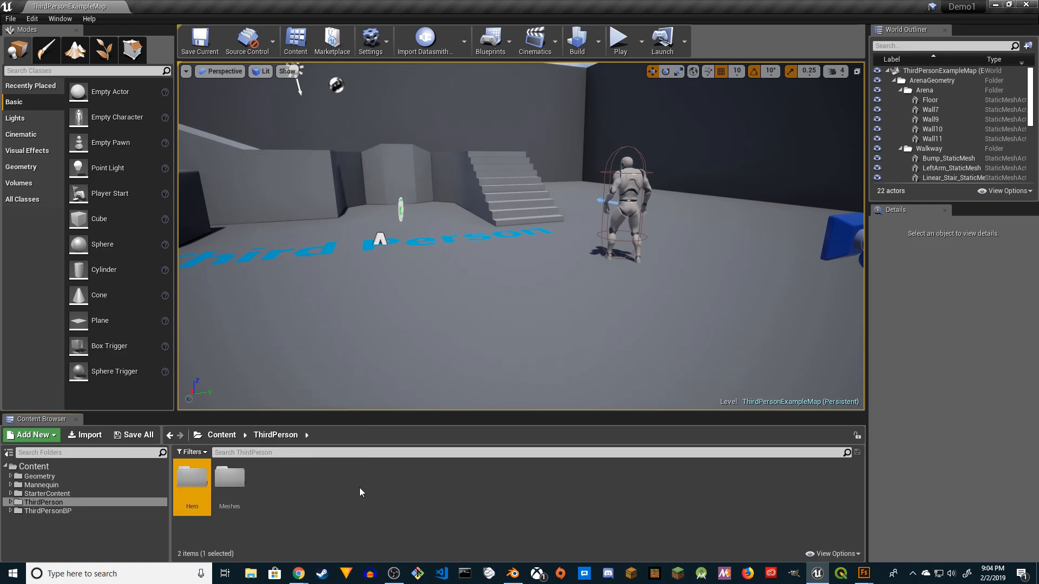
{"action": "key", "text": "Return"}
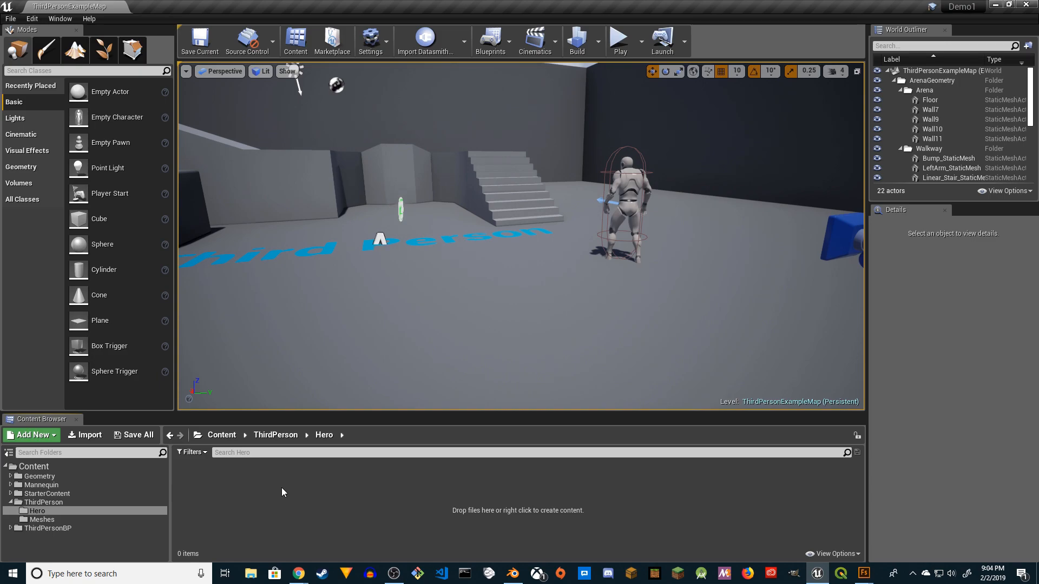
Step: Choose the Demo1_Final FBX file from the Characters folder for import into the Hero folder
{"action": "left_click", "coordinate": [87, 435]}
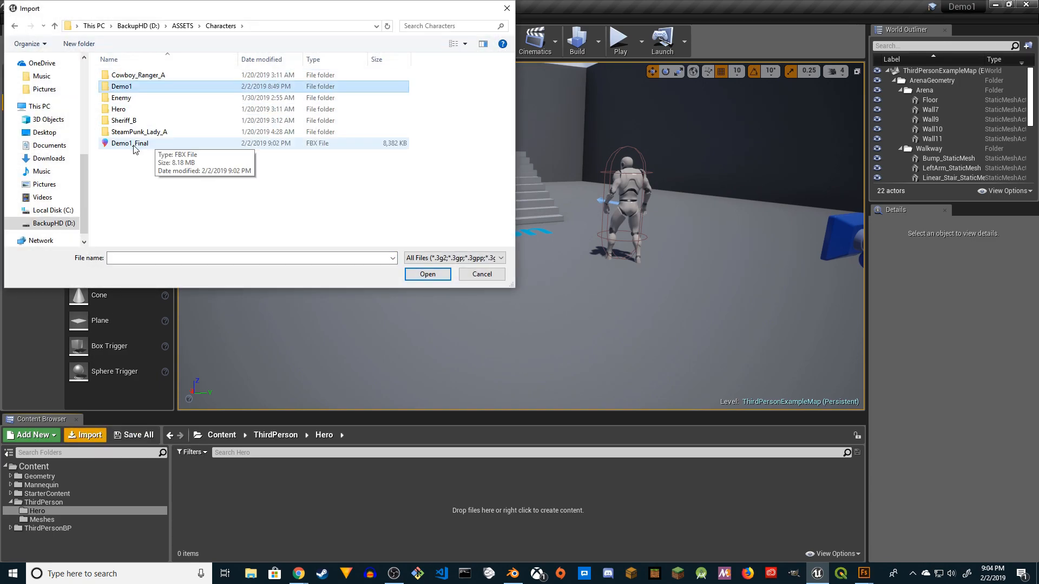
{"action": "left_click", "coordinate": [130, 145]}
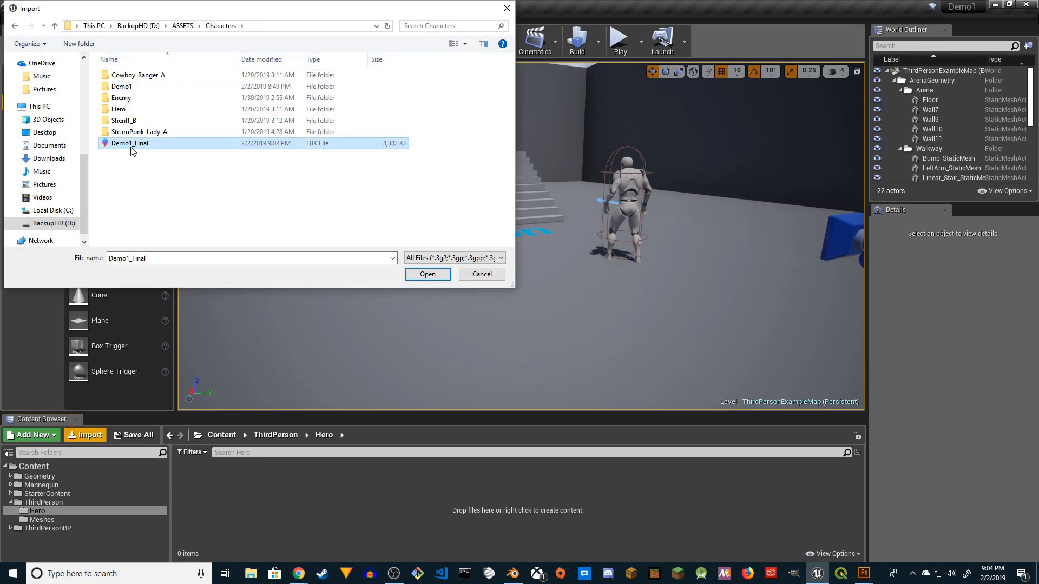
{"action": "left_click", "coordinate": [427, 274]}
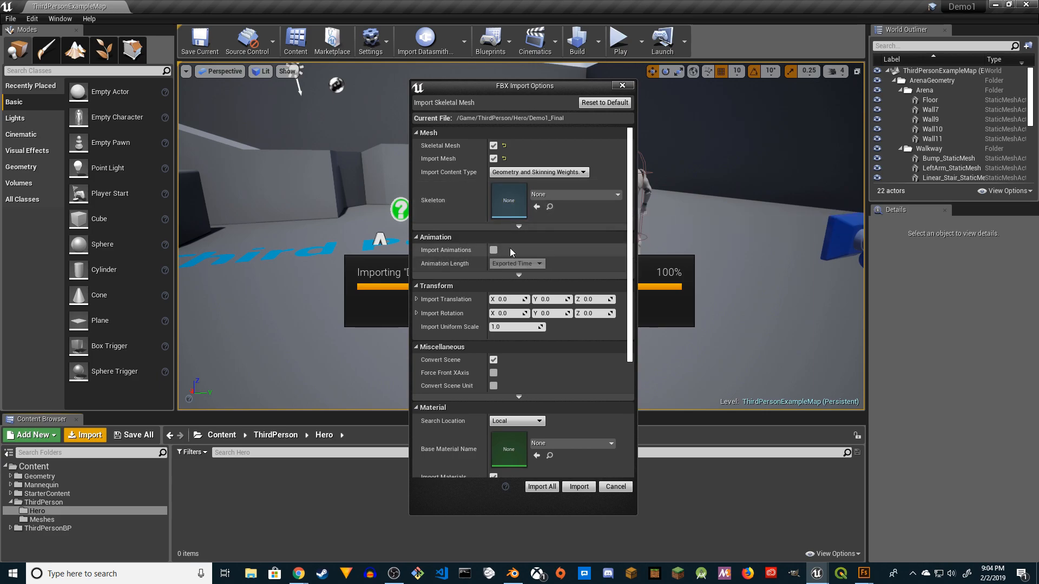
Step: Import Demo1_Final as a skeletal mesh with Import Textures disabled and Import Materials kept on, and close the message log
{"action": "left_click_drag", "start_coordinate": [629, 216], "coordinate": [631, 299]}
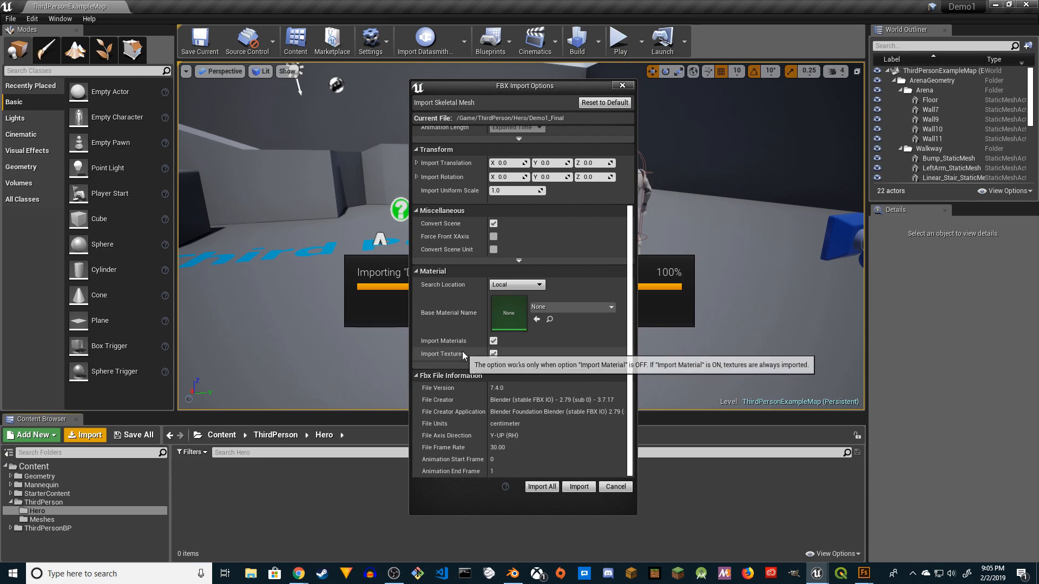
{"action": "left_click", "coordinate": [493, 354]}
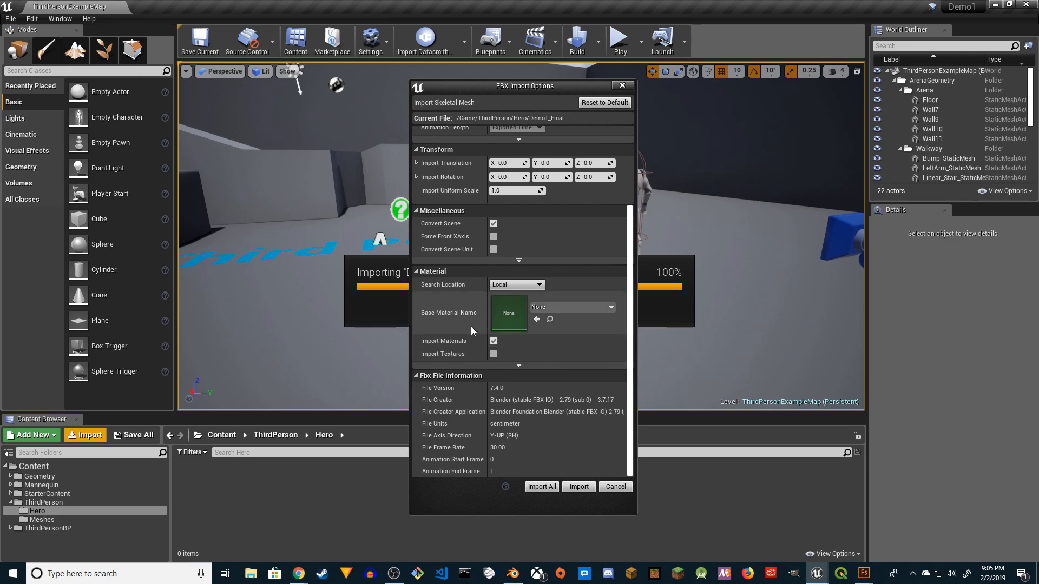
{"action": "left_click", "coordinate": [519, 365]}
{"action": "left_click", "coordinate": [517, 259]}
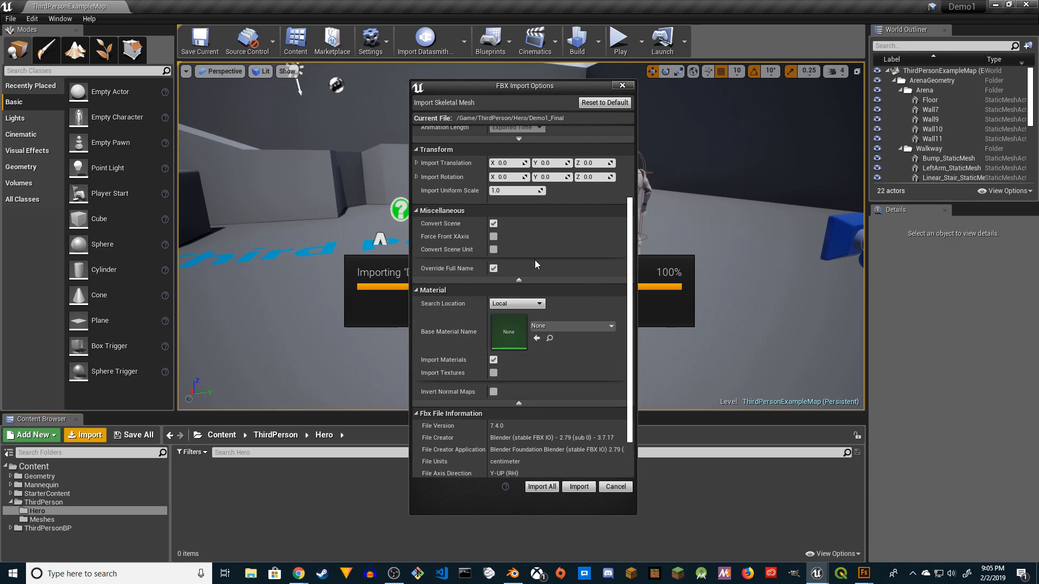
{"action": "scroll", "coordinate": [535, 238], "scroll_direction": "up", "scroll_amount": 6}
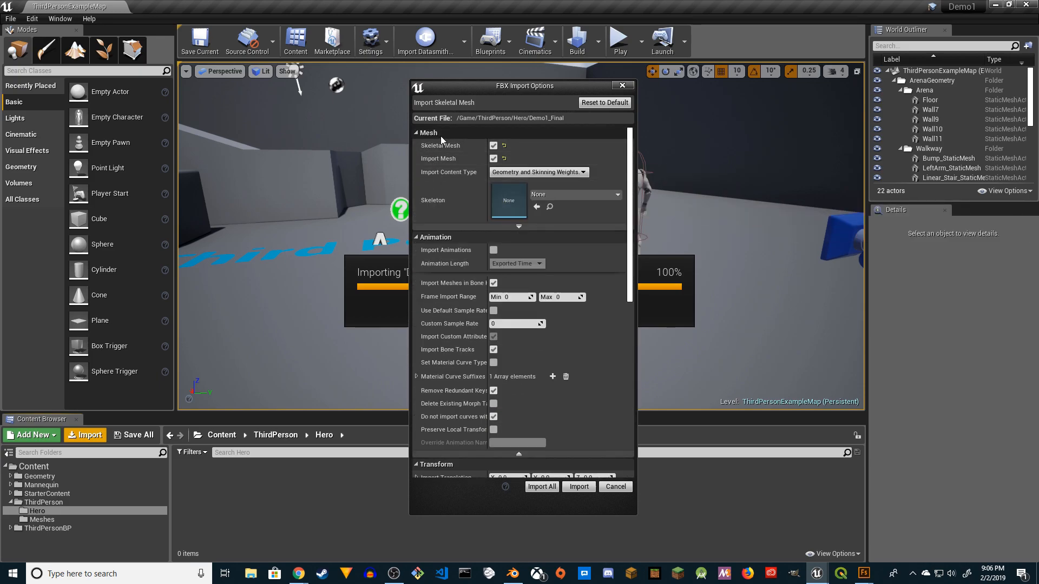
{"action": "left_click", "coordinate": [518, 225]}
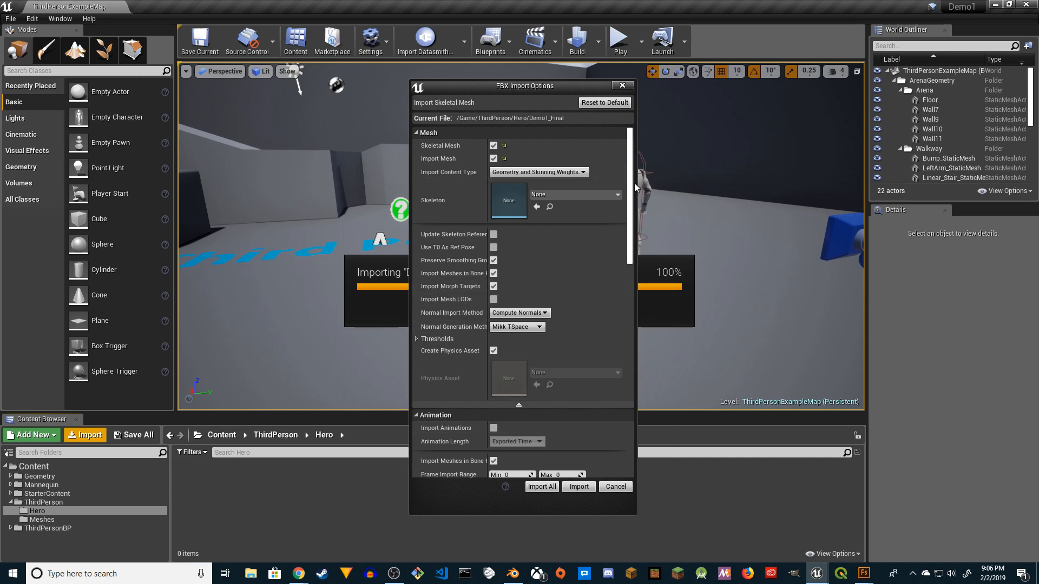
{"action": "left_click", "coordinate": [579, 487]}
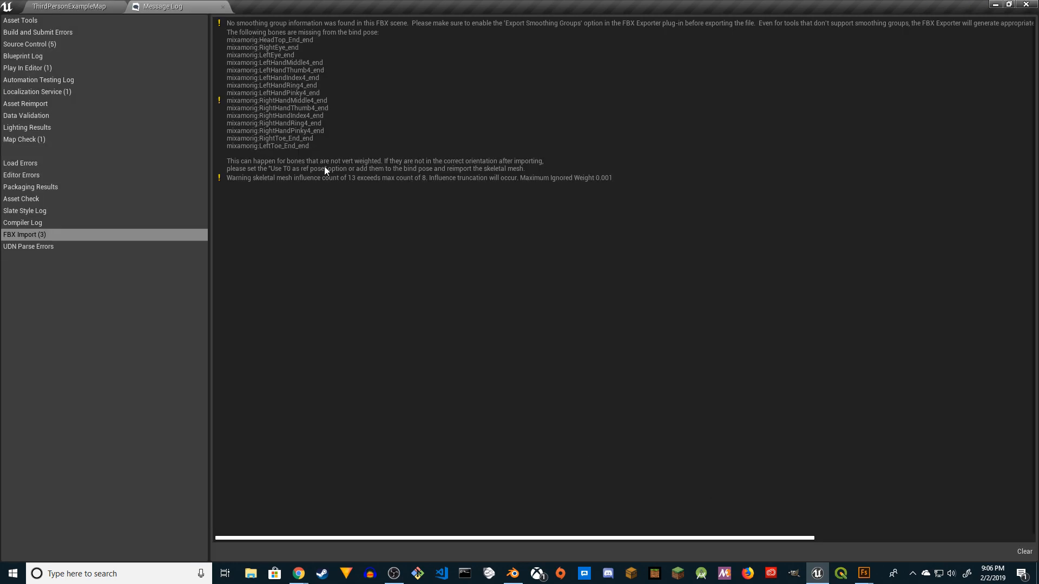
{"action": "left_click", "coordinate": [222, 6]}
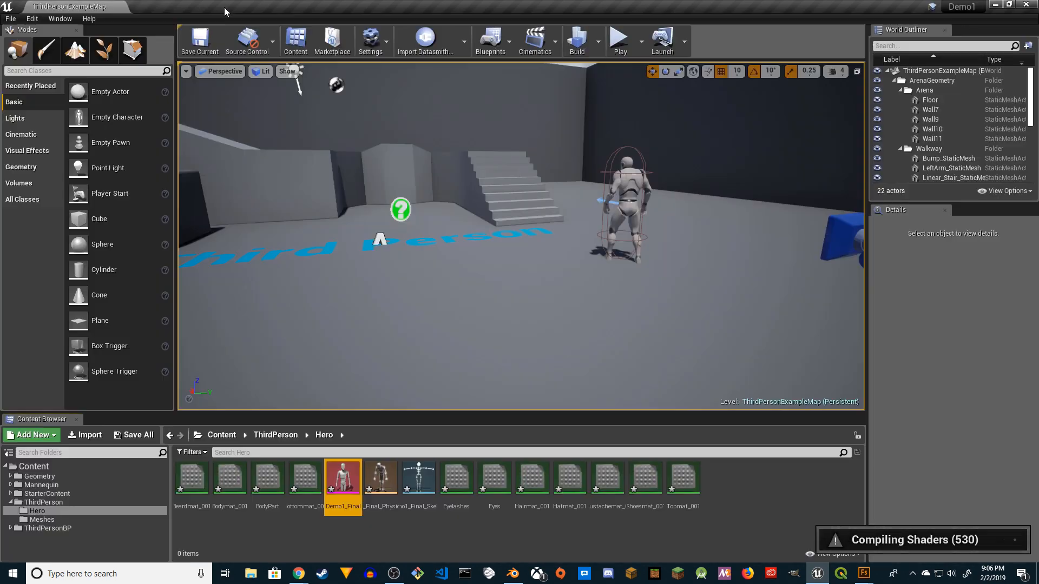
{"action": "left_click", "coordinate": [379, 541]}
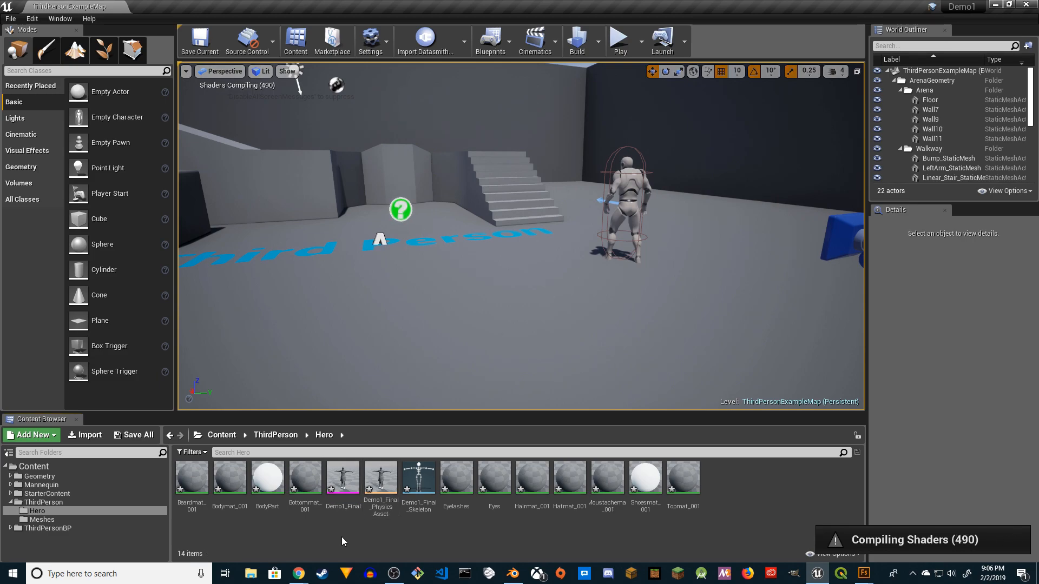
Step: Create a folder named Materials inside the Hero folder
{"action": "right_click", "coordinate": [341, 537]}
{"action": "left_click", "coordinate": [416, 211]}
{"action": "type", "text": "Materials"}
{"action": "key", "text": "Return"}
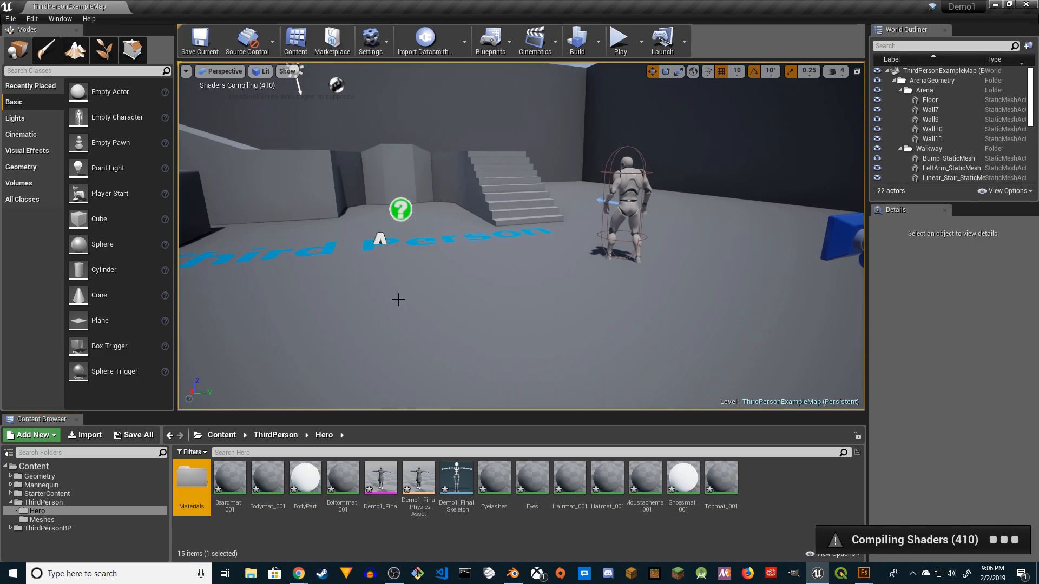
Step: Move all imported materials into the Materials folder, leaving out the Demo1_Final mesh, physics asset and skeleton
{"action": "left_click", "coordinate": [373, 527]}
{"action": "key", "text": "ctrl+a"}
{"action": "left_click", "coordinate": [193, 487], "text": "ctrl"}
{"action": "left_click", "coordinate": [382, 485], "text": "ctrl"}
{"action": "left_click", "coordinate": [423, 484], "text": "ctrl"}
{"action": "left_click", "coordinate": [453, 486], "text": "ctrl"}
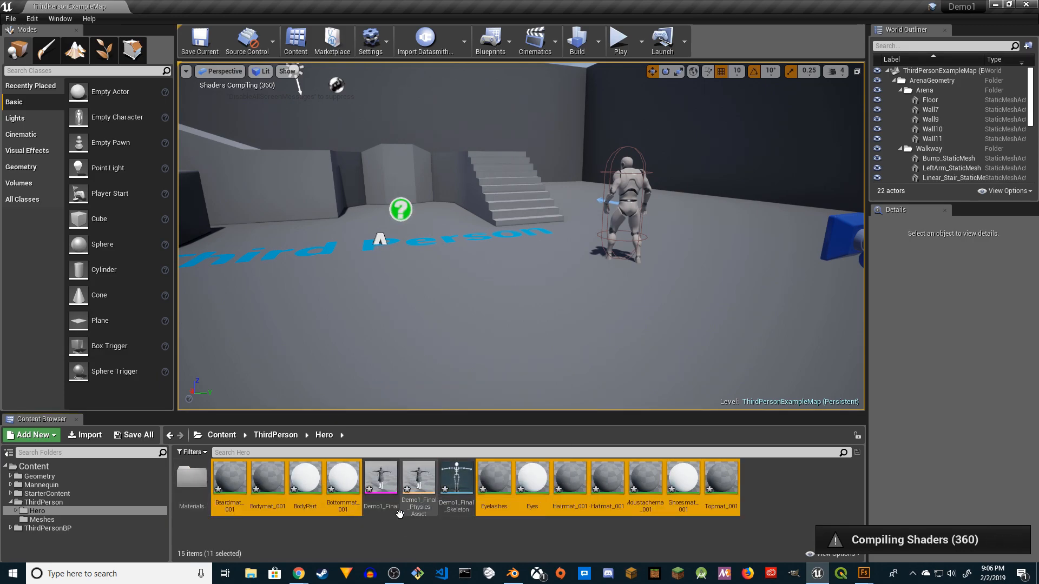
{"action": "left_click_drag", "start_coordinate": [271, 481], "coordinate": [204, 479]}
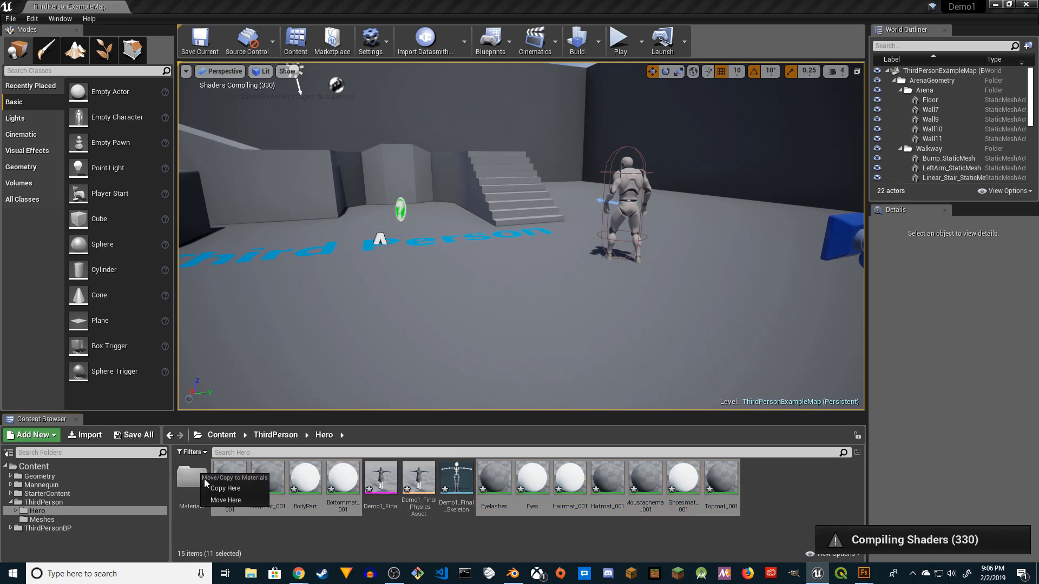
{"action": "left_click", "coordinate": [228, 500]}
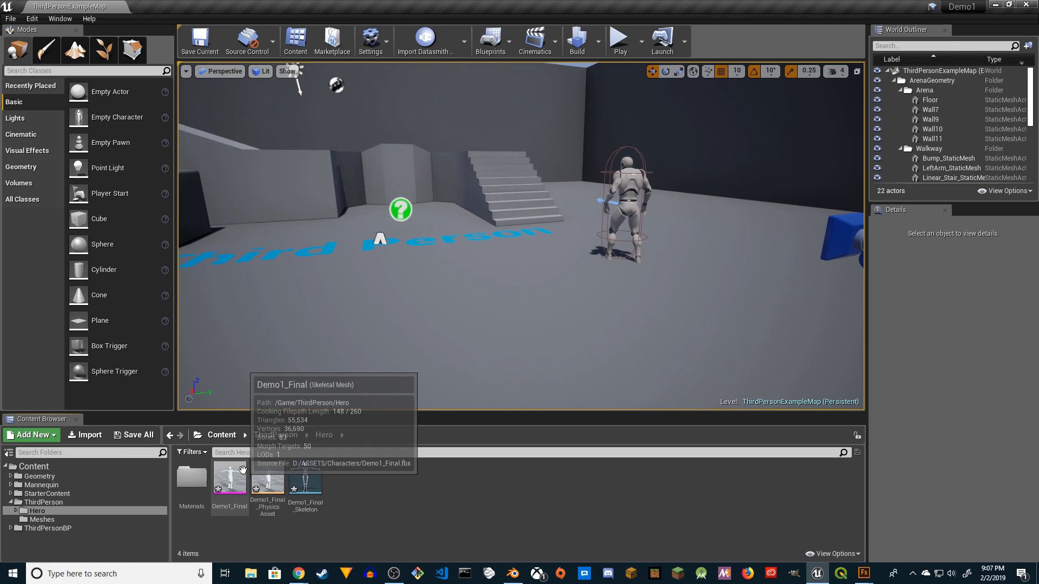
Step: Place the Demo1_Final skeletal mesh on the open floor of the level
{"action": "left_click_drag", "start_coordinate": [231, 473], "coordinate": [361, 348]}
{"action": "right_click_drag", "start_coordinate": [450, 351], "coordinate": [275, 347]}
{"action": "key", "text": "d"}
{"action": "key", "text": "w"}
{"action": "key", "text": "w"}
{"action": "key", "text": "s"}
{"action": "key", "text": "a"}
Step: Open the Demo1_Final_Skeleton asset and show the retargeting options in its skeleton tree
{"action": "double_click", "coordinate": [309, 476]}
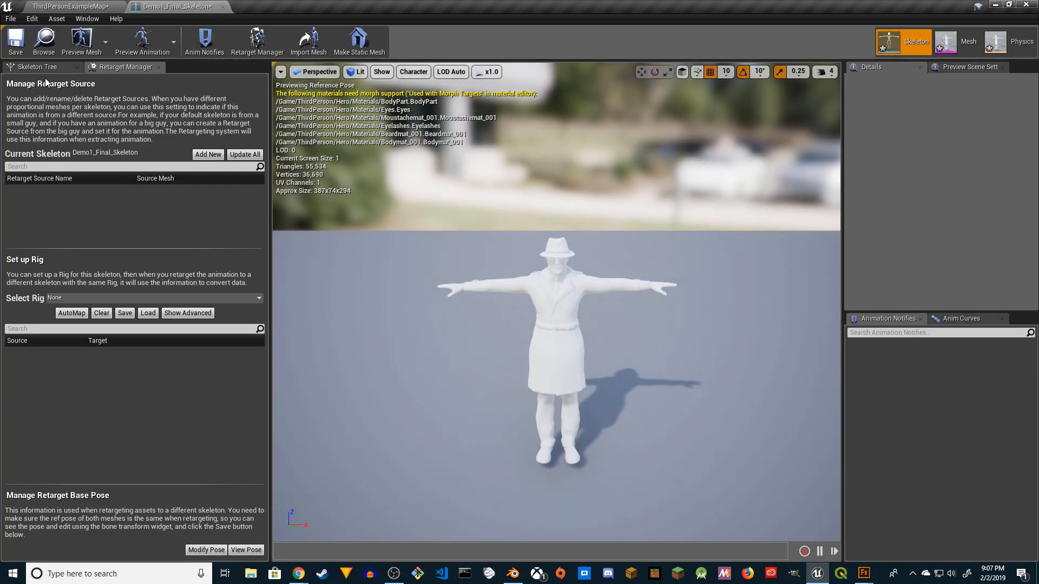
{"action": "left_click", "coordinate": [36, 66]}
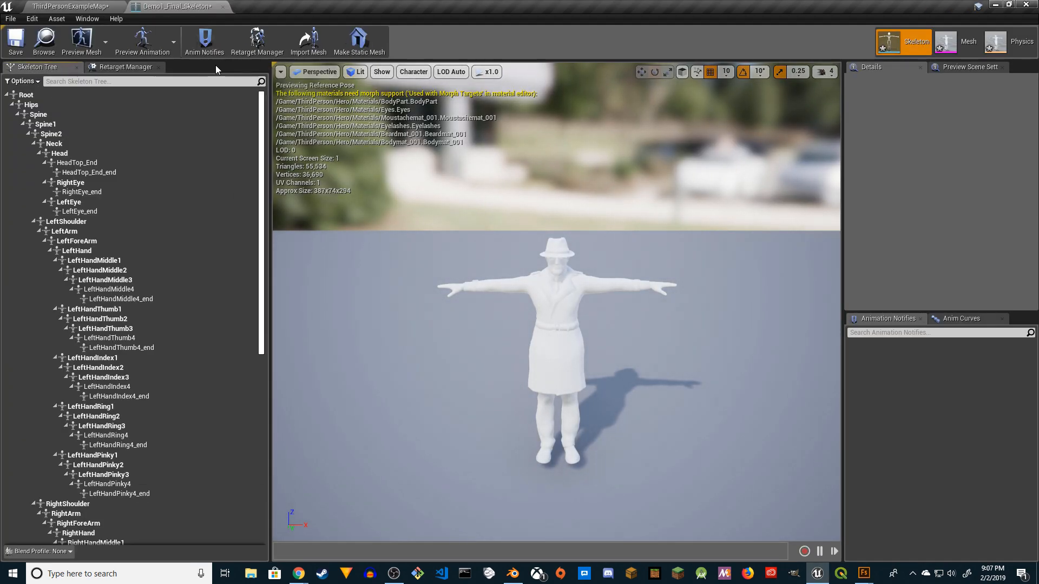
{"action": "left_click", "coordinate": [33, 82]}
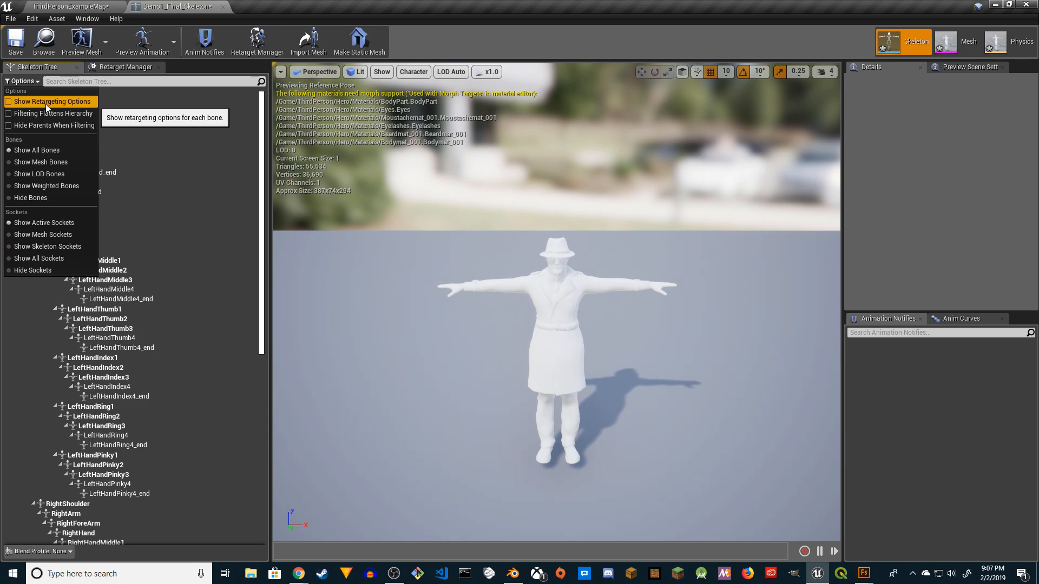
{"action": "left_click", "coordinate": [45, 102]}
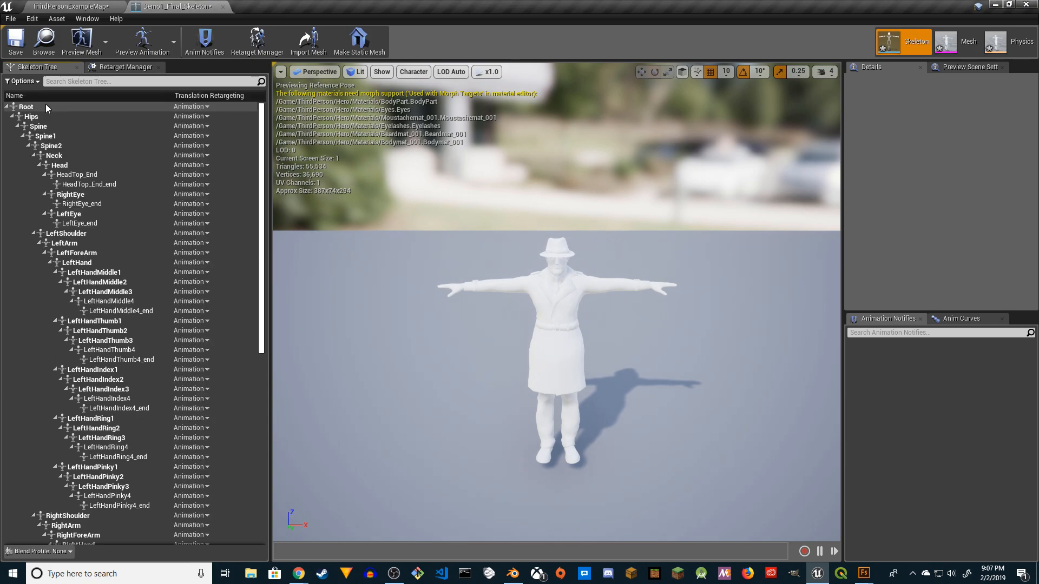
Step: Recursively set translation retargeting to Skeleton from the Root bone, and set Root itself back to Animation
{"action": "right_click", "coordinate": [34, 107]}
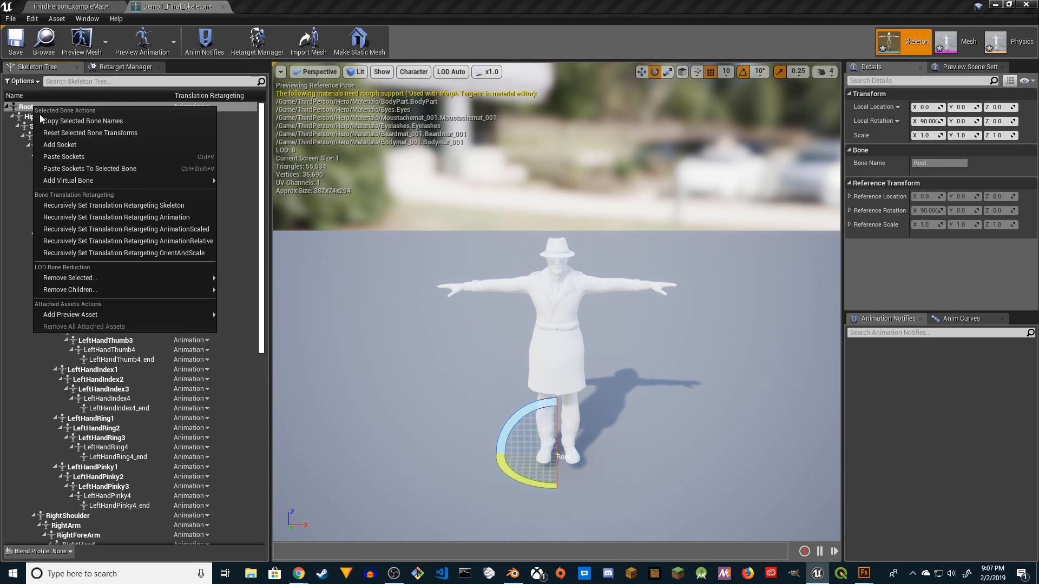
{"action": "left_click", "coordinate": [154, 208]}
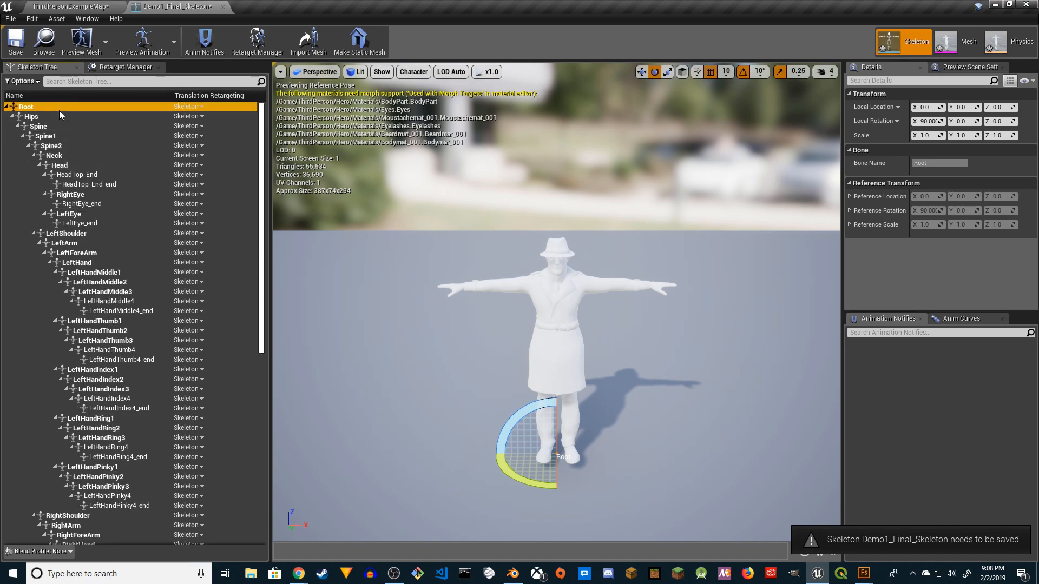
{"action": "left_click", "coordinate": [189, 106]}
{"action": "left_click", "coordinate": [192, 126]}
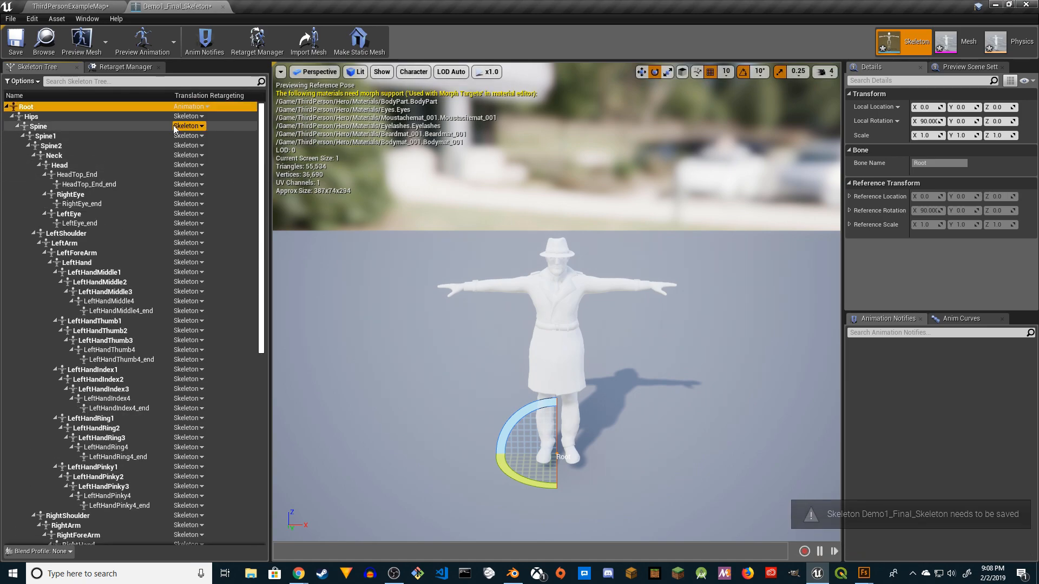
Step: Set the Hips bone's translation retargeting to Animation Scaled and save the skeleton
{"action": "left_click", "coordinate": [194, 117]}
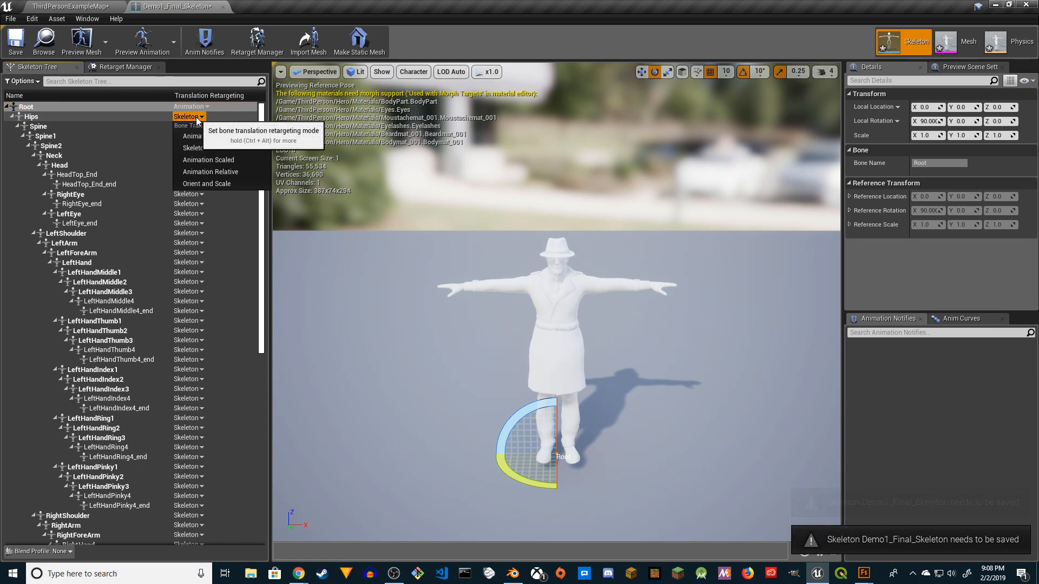
{"action": "left_click", "coordinate": [220, 160]}
{"action": "left_click", "coordinate": [38, 126]}
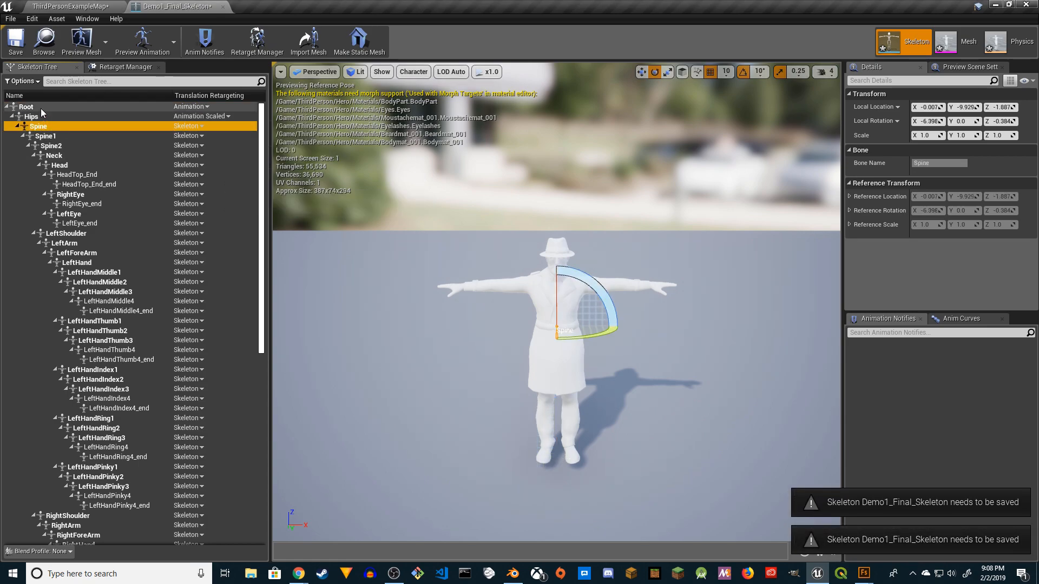
{"action": "left_click", "coordinate": [32, 107]}
{"action": "key", "text": "ctrl+s"}
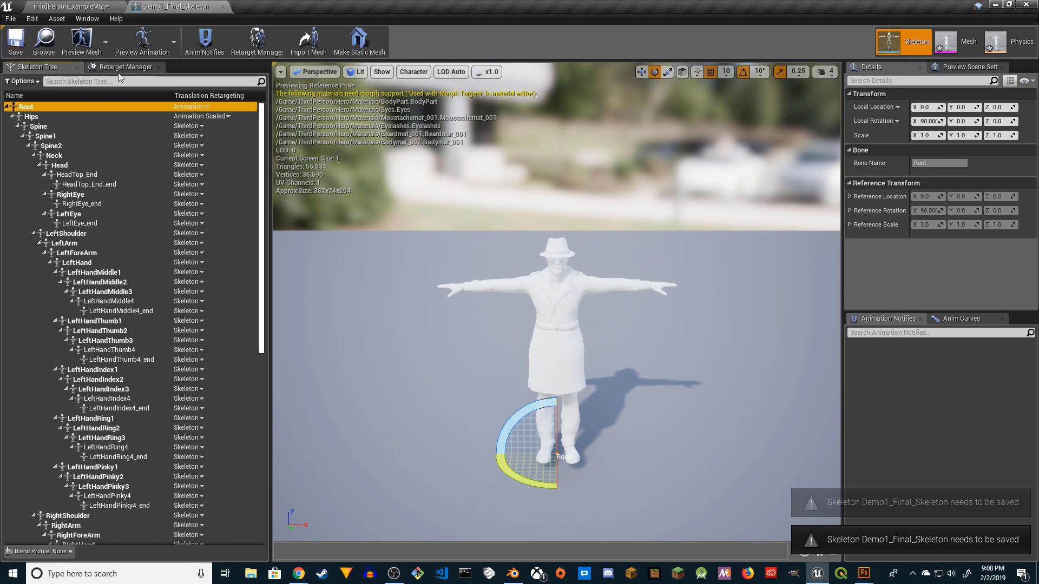
Step: Open the skeleton's Retarget Manager and select the Humanoid rig
{"action": "left_click", "coordinate": [121, 68]}
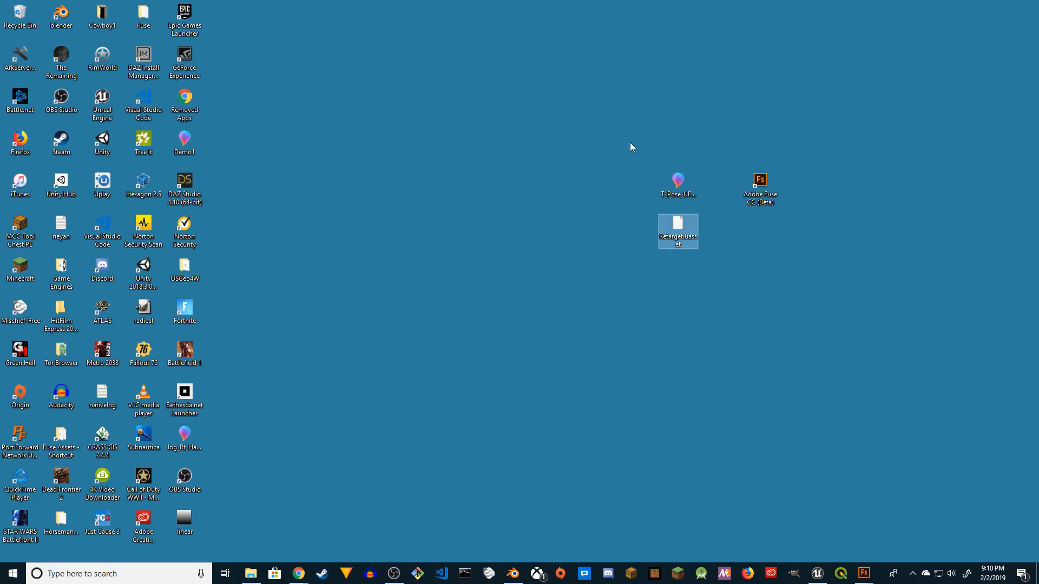
Step: Copy the T_Pose_UE4_Mannequin and Retarget.uasset files from the desktop into the project's Hero folder in File Explorer
{"action": "left_click_drag", "start_coordinate": [699, 271], "coordinate": [700, 270]}
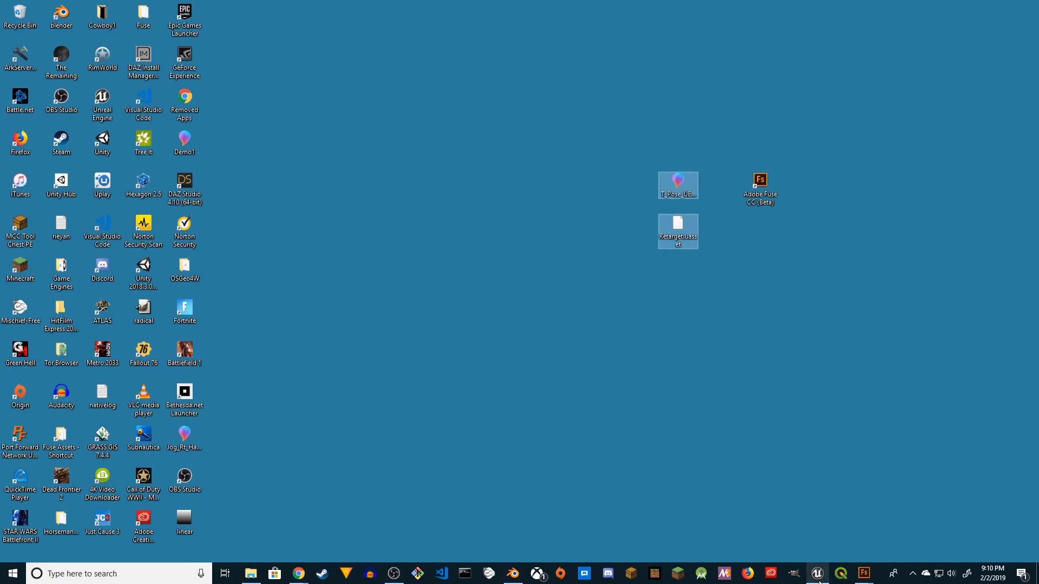
{"action": "left_click", "coordinate": [787, 558]}
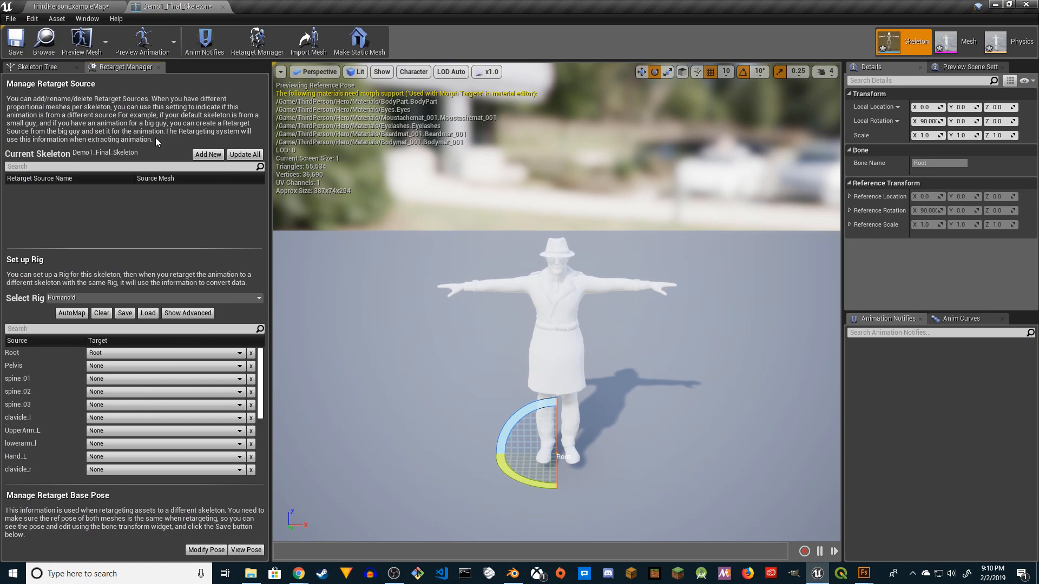
{"action": "left_click", "coordinate": [71, 5]}
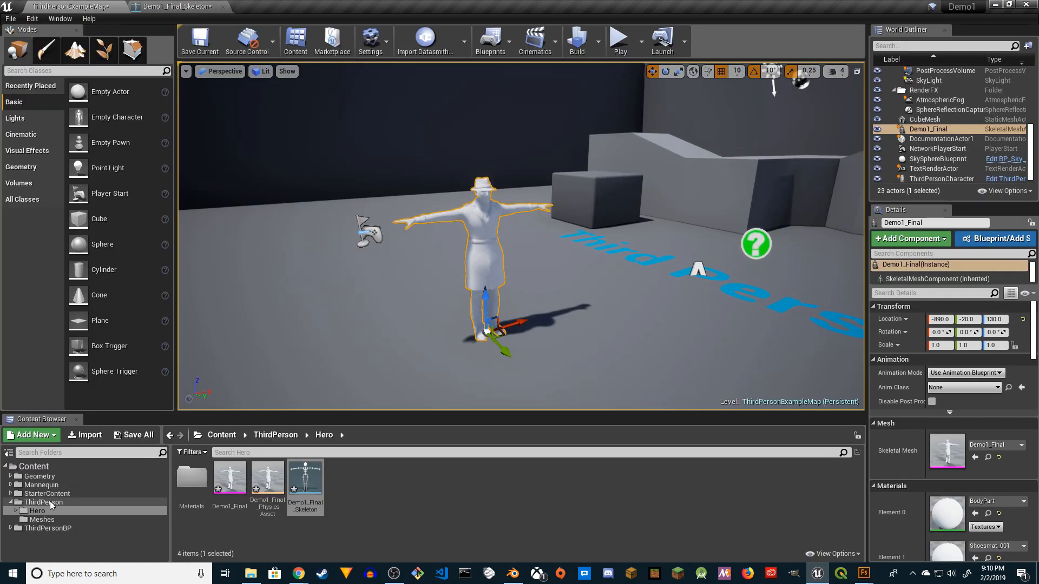
{"action": "right_click", "coordinate": [35, 510]}
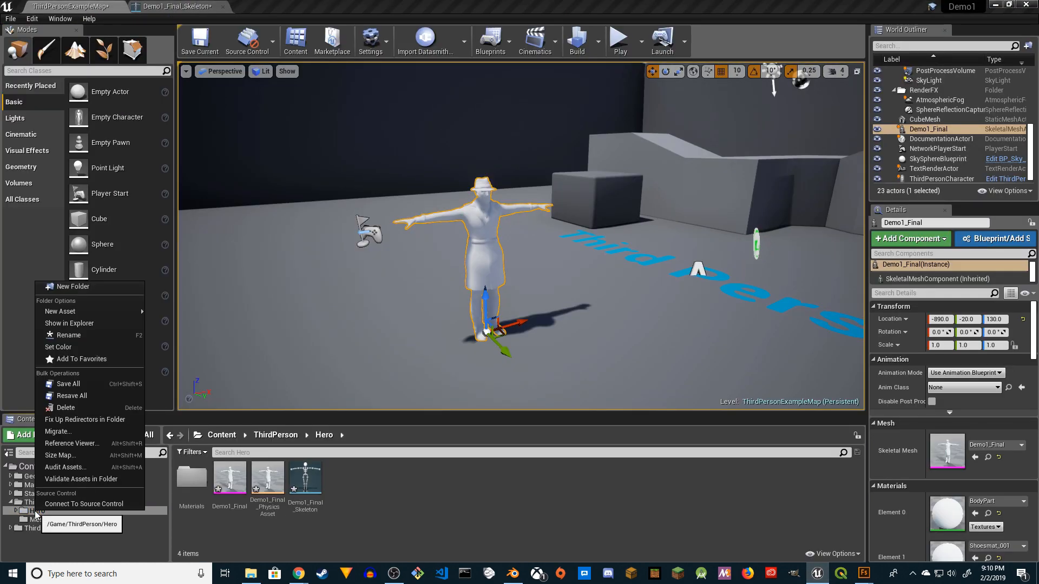
{"action": "left_click", "coordinate": [96, 323]}
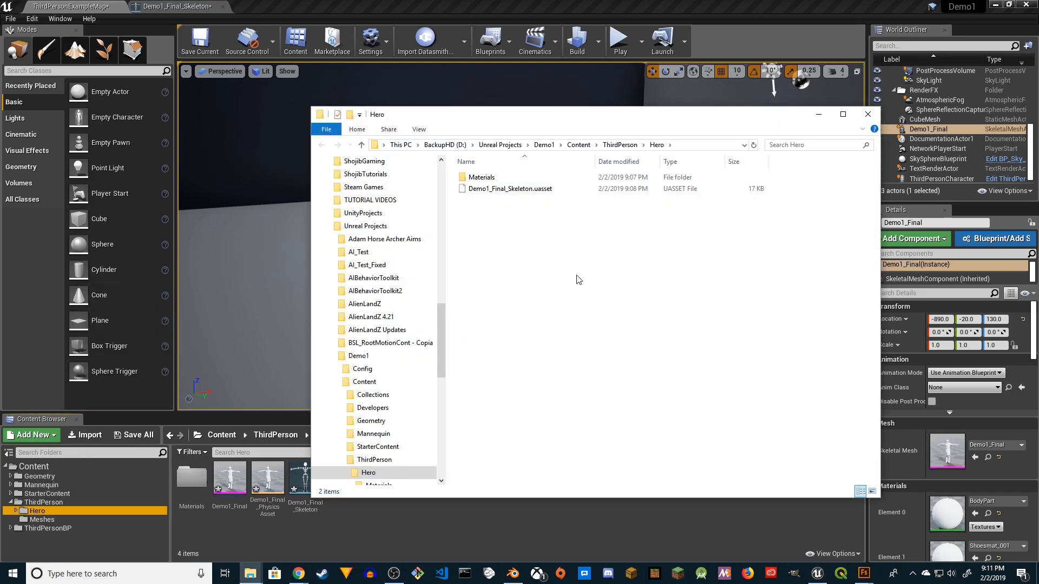
{"action": "key", "text": "ctrl+v"}
{"action": "left_click", "coordinate": [505, 248]}
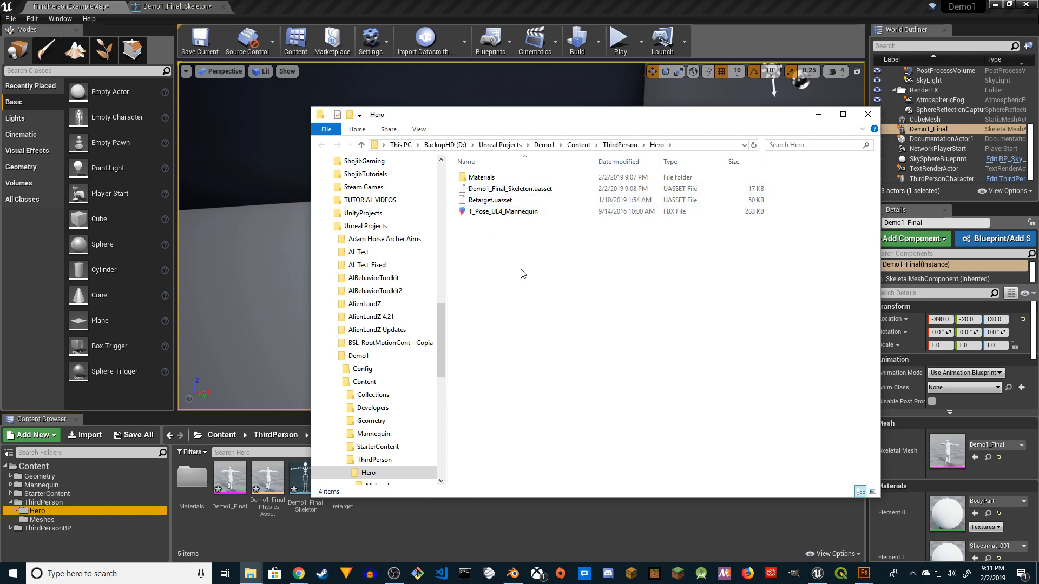
Step: Switch back to Unreal Editor and reselect the Humanoid rig in Demo1_Final_Skeleton's Retarget Manager
{"action": "left_click", "coordinate": [461, 535]}
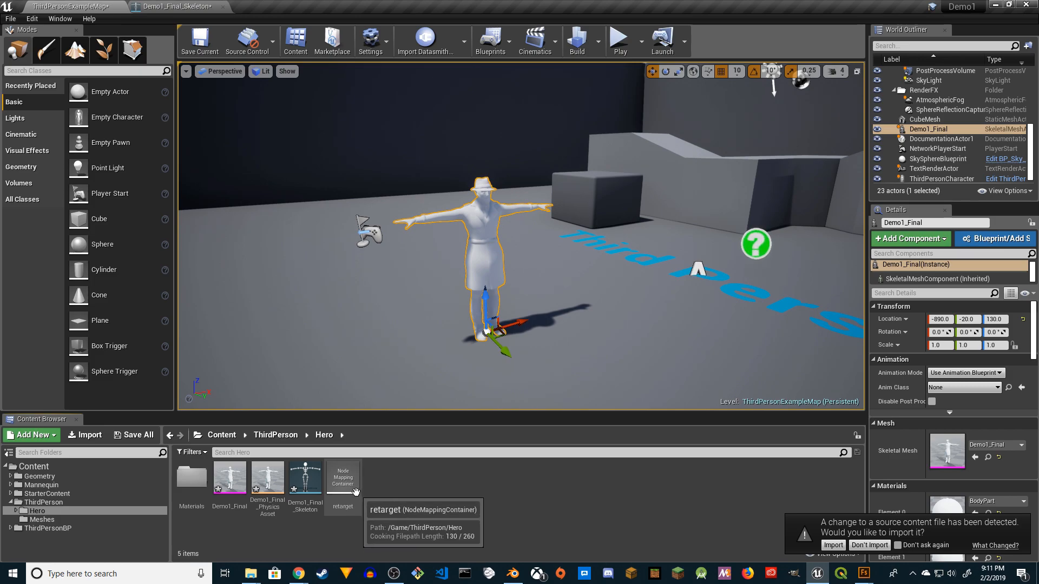
{"action": "left_click", "coordinate": [180, 10]}
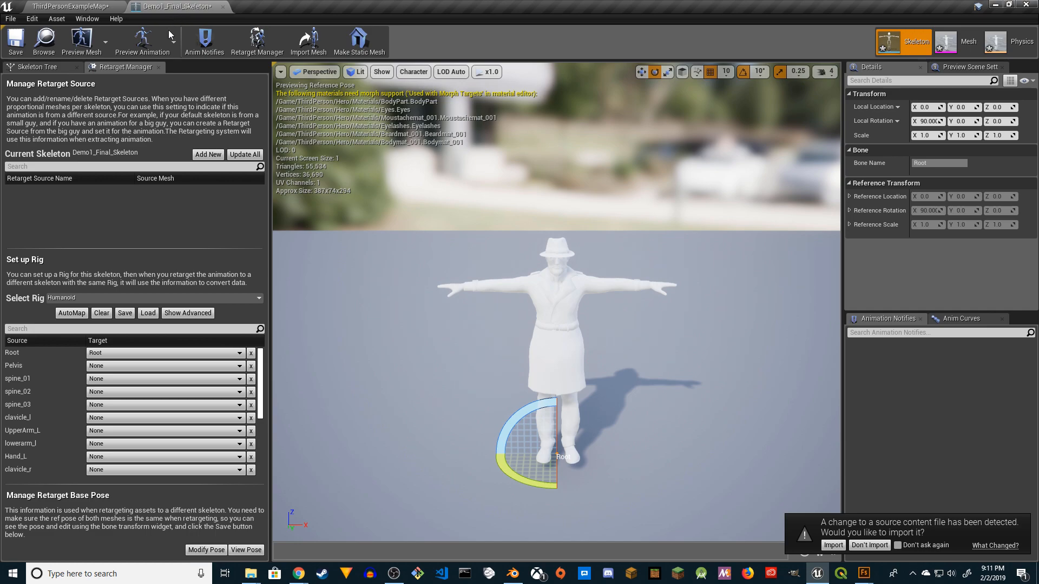
{"action": "key", "text": "ctrl+z"}
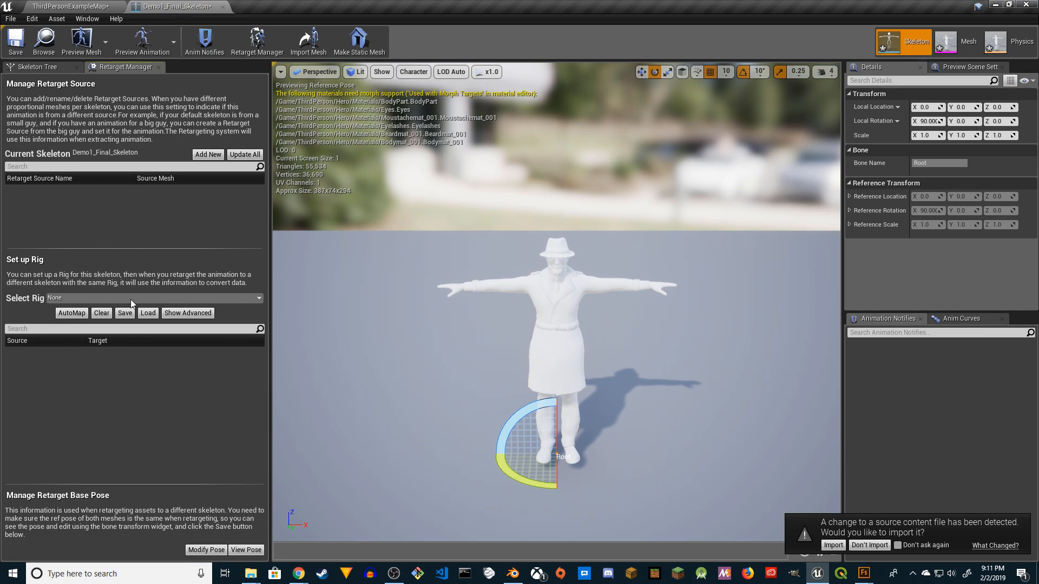
{"action": "left_click", "coordinate": [131, 299]}
{"action": "left_click", "coordinate": [98, 318]}
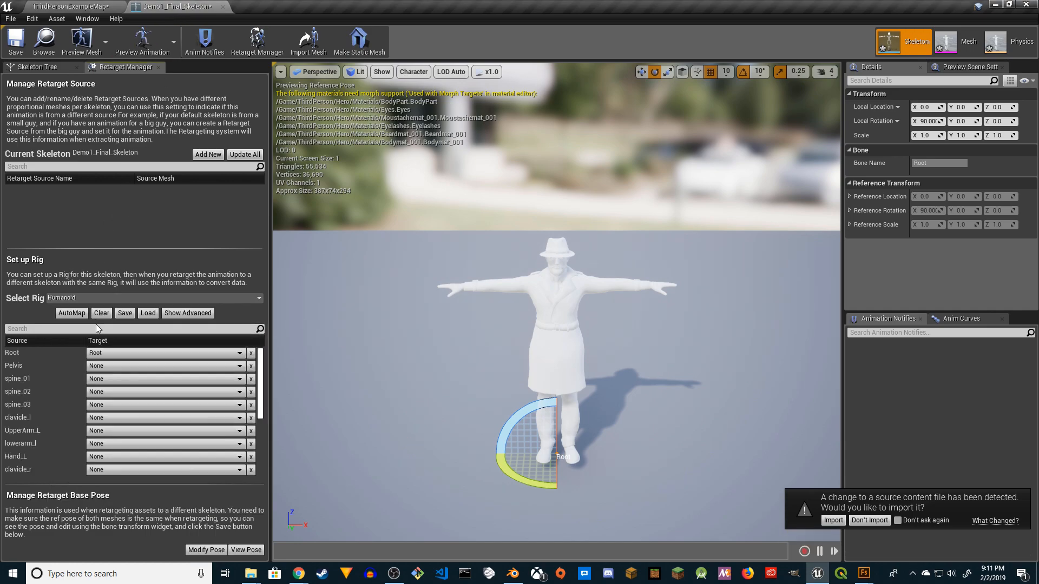
Step: Load the retarget node mapping into the Humanoid rig and clear the target assigned to Root
{"action": "left_click", "coordinate": [149, 315]}
{"action": "left_click", "coordinate": [172, 180]}
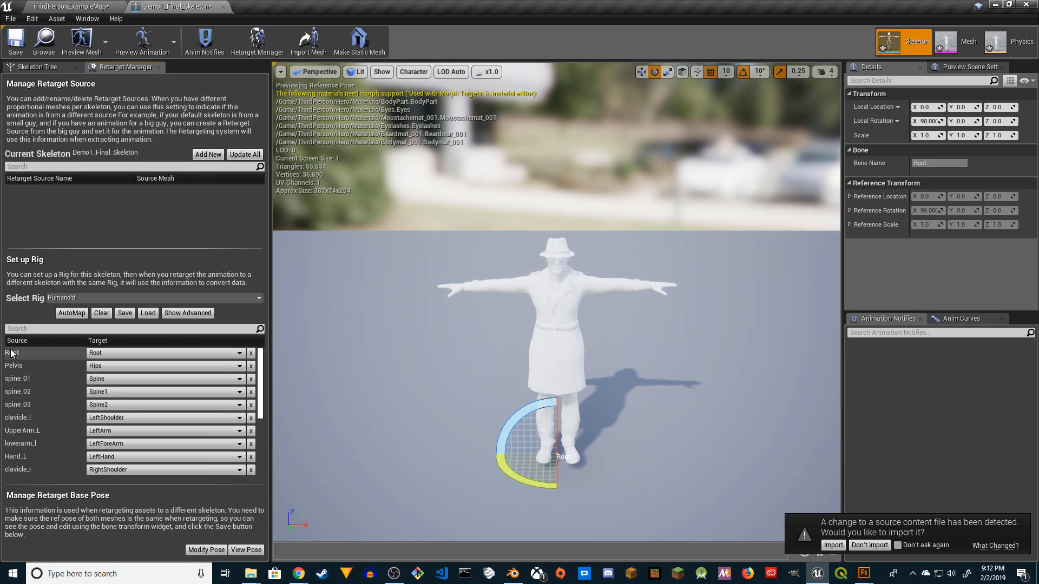
{"action": "left_click", "coordinate": [251, 355]}
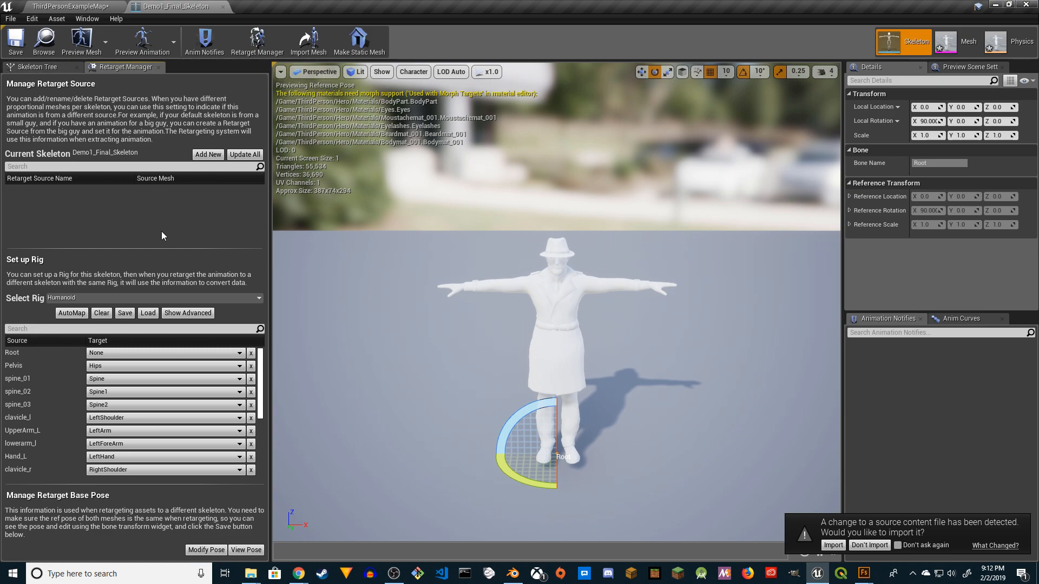
Step: Apply the Demo1_Final preview mesh to the skeleton asset, save the skeleton and close its editor
{"action": "left_click", "coordinate": [38, 66]}
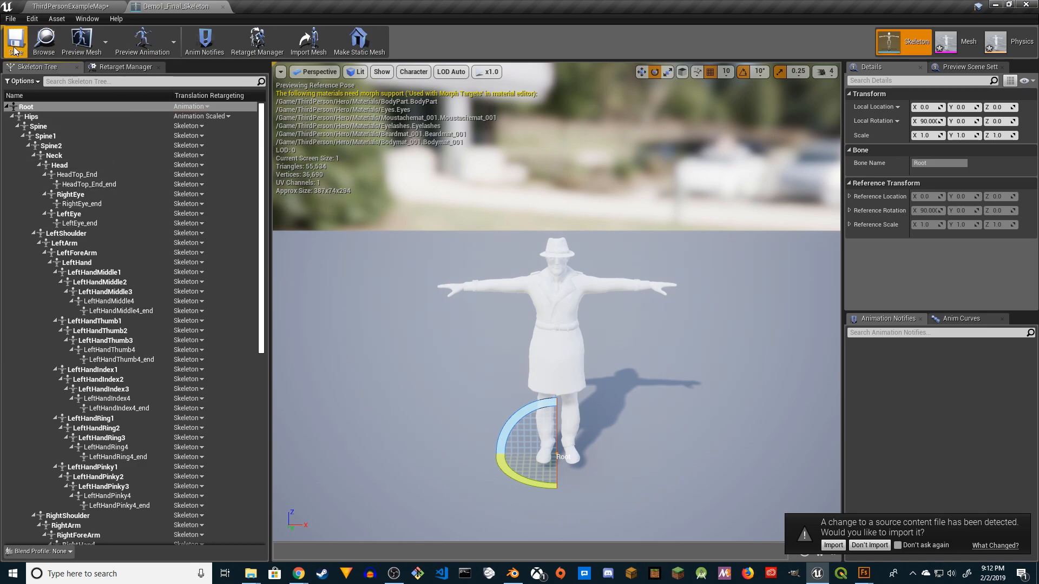
{"action": "left_click", "coordinate": [950, 67]}
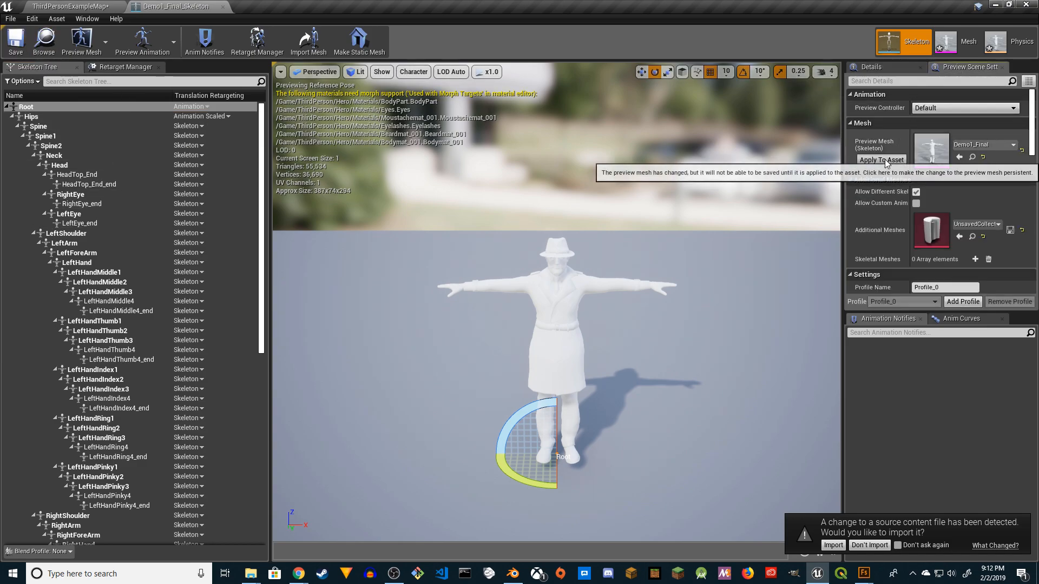
{"action": "left_click", "coordinate": [15, 41]}
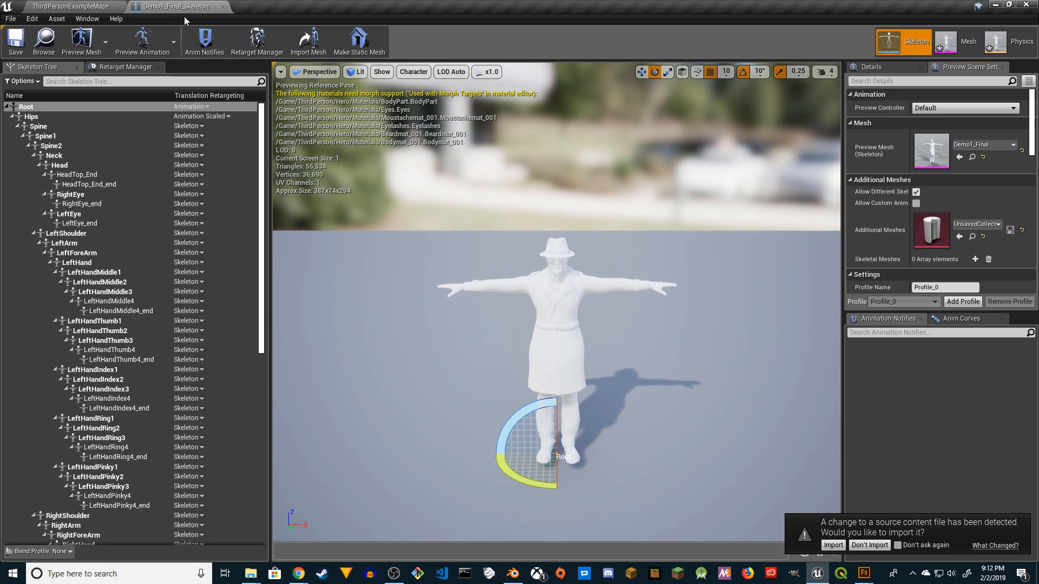
{"action": "left_click", "coordinate": [222, 8]}
Step: Open UE4_Mannequin_Skeleton from the project's Mannequin/Character/Mesh folder
{"action": "left_click", "coordinate": [63, 504]}
{"action": "left_click", "coordinate": [44, 518]}
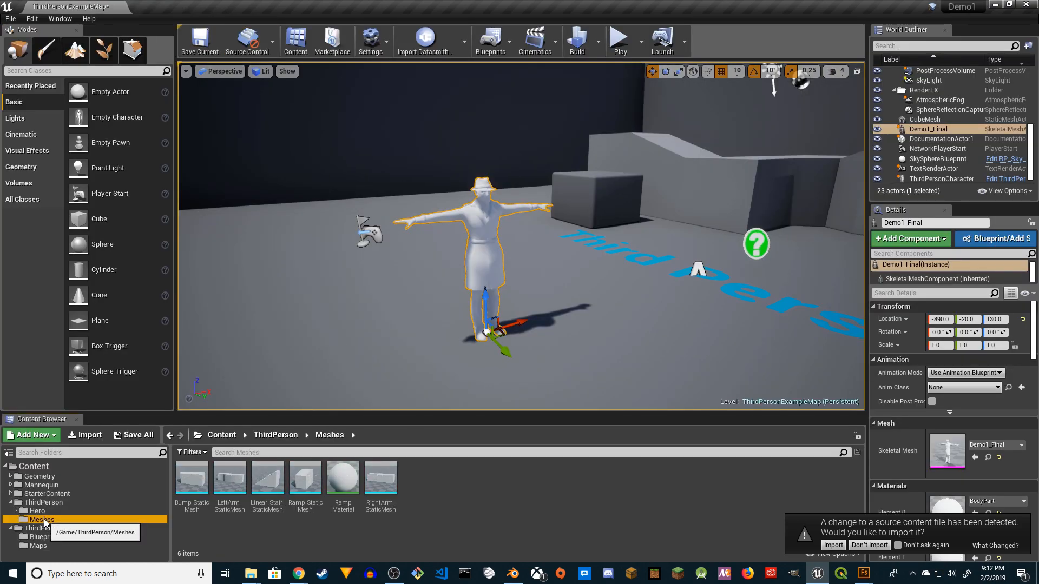
{"action": "left_click", "coordinate": [65, 500]}
{"action": "left_click", "coordinate": [64, 486]}
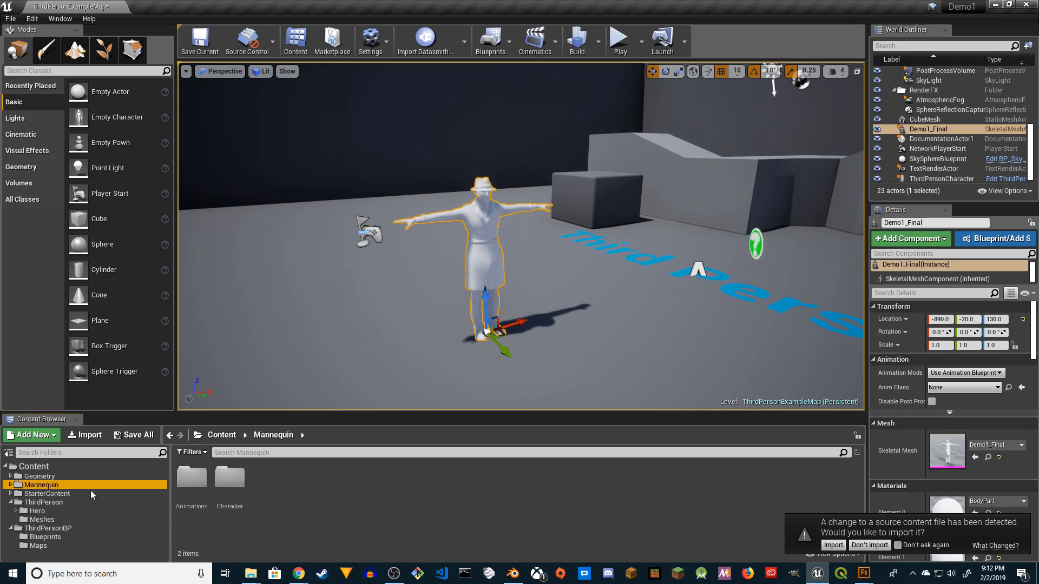
{"action": "double_click", "coordinate": [233, 502]}
{"action": "left_click", "coordinate": [235, 479]}
{"action": "double_click", "coordinate": [235, 480]}
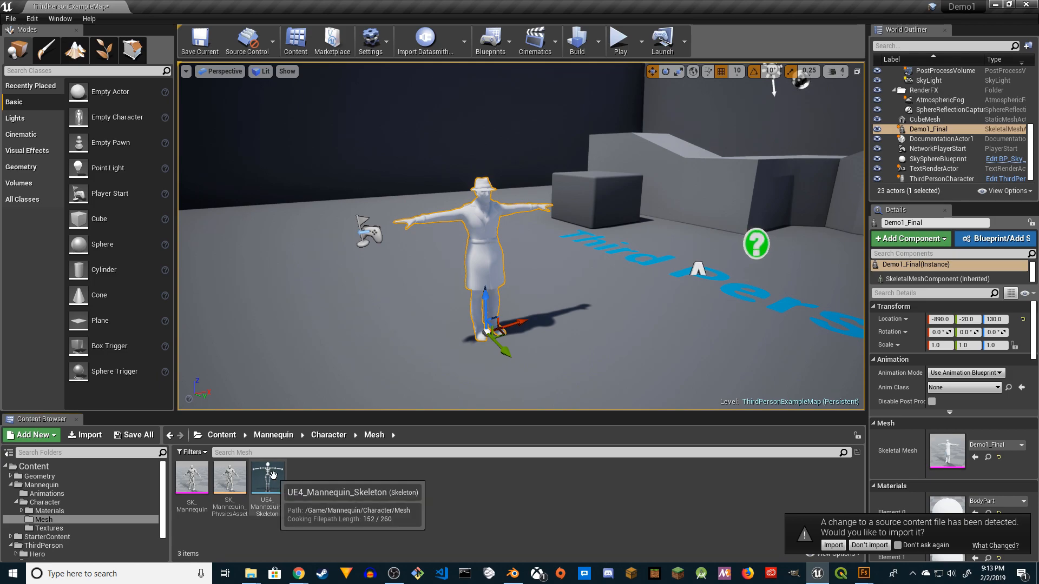
{"action": "left_click", "coordinate": [272, 475]}
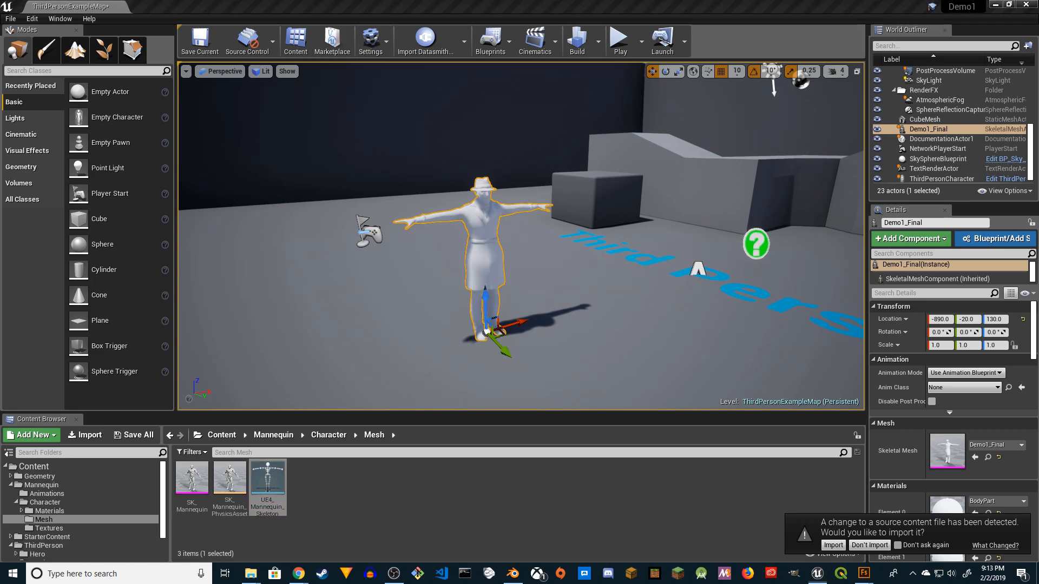
{"action": "double_click", "coordinate": [268, 479]}
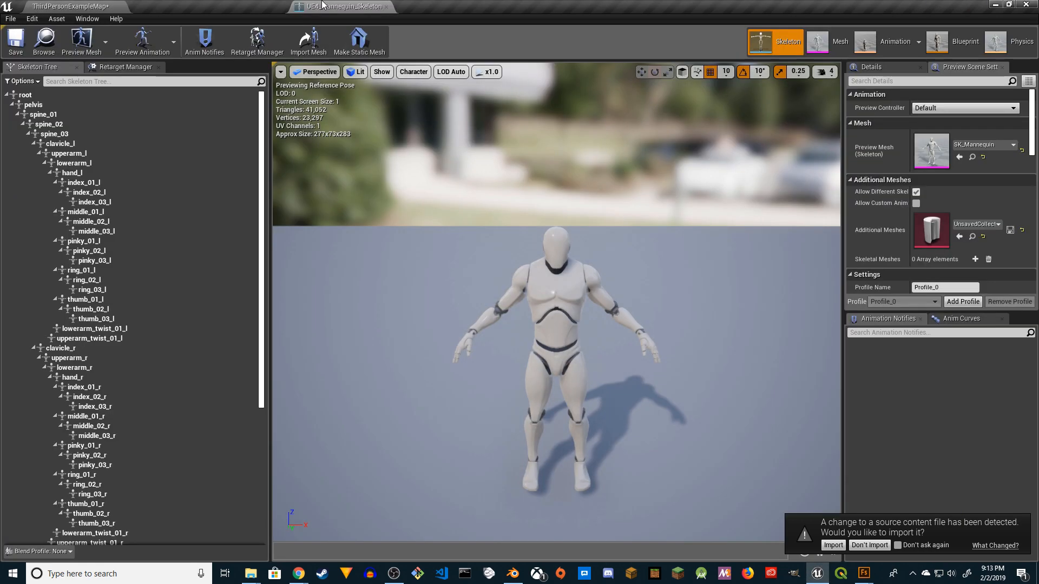
Step: Show the mannequin skeleton's retargeting options, set the pelvis bone's translation retargeting to Animation Scaled, and open its Retarget Manager
{"action": "left_click", "coordinate": [30, 82]}
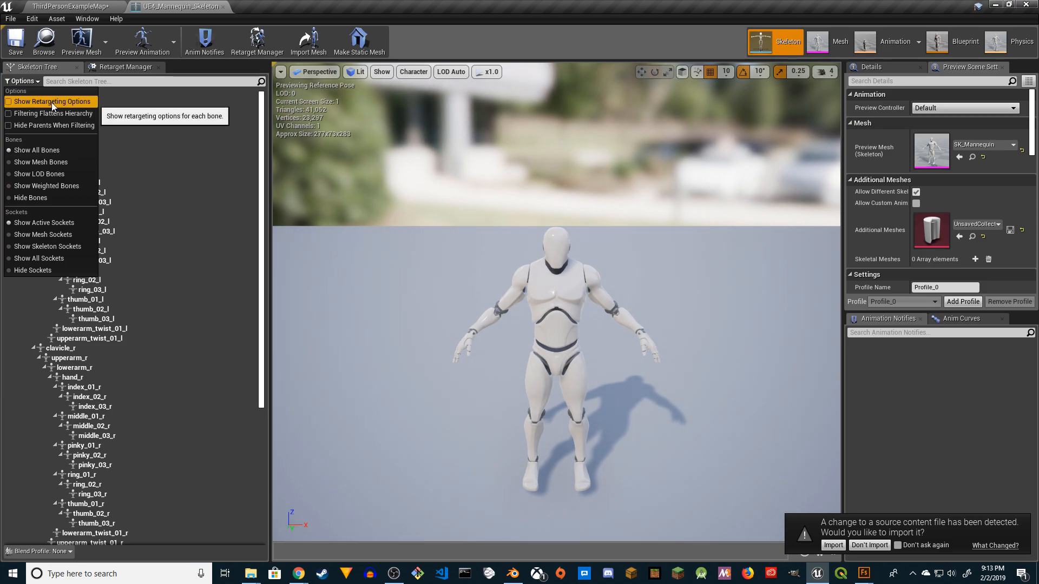
{"action": "left_click", "coordinate": [51, 102]}
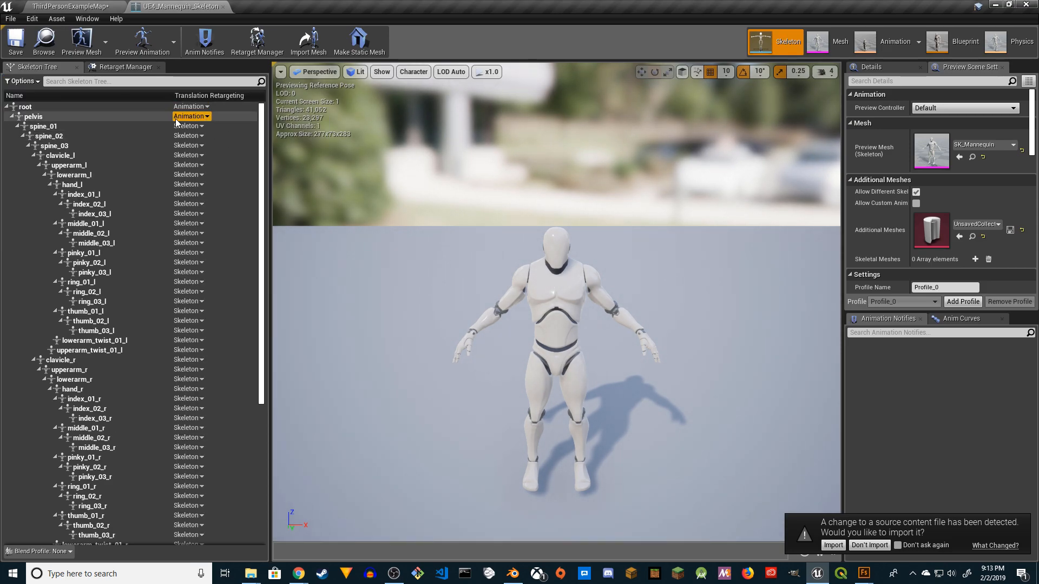
{"action": "left_click", "coordinate": [196, 117]}
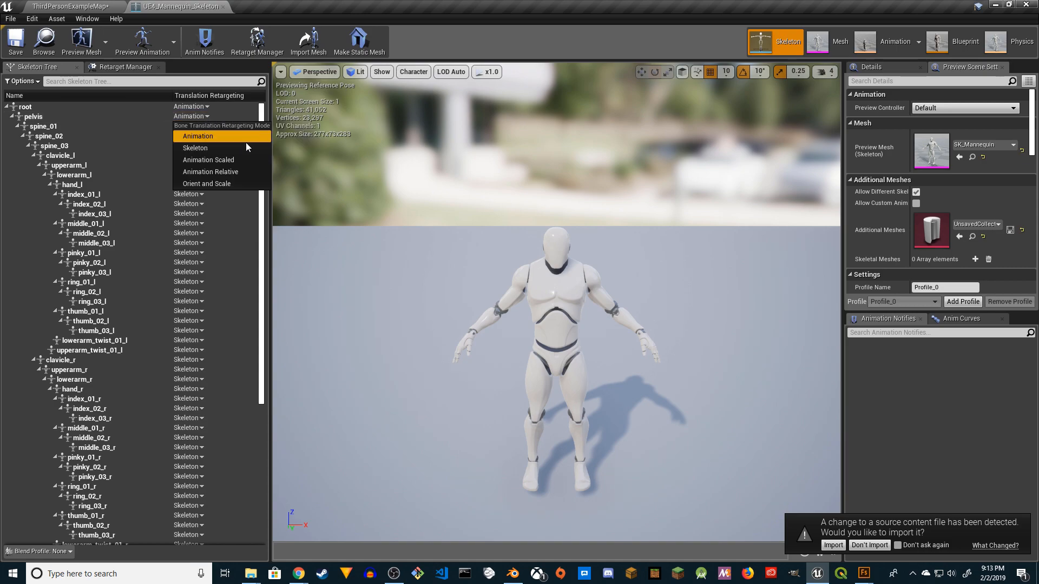
{"action": "left_click", "coordinate": [238, 159]}
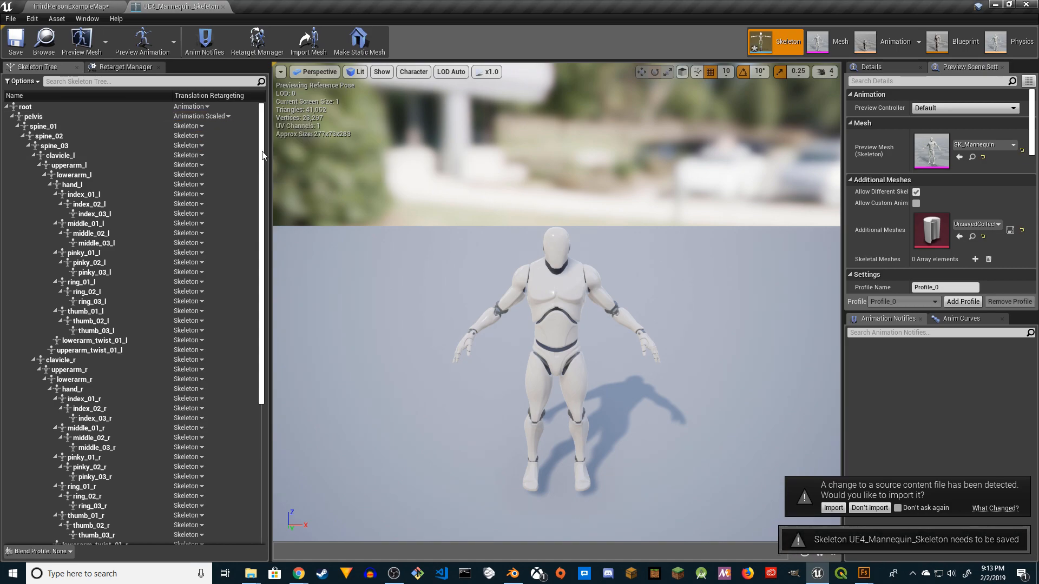
{"action": "left_click_drag", "start_coordinate": [262, 155], "coordinate": [267, 354]}
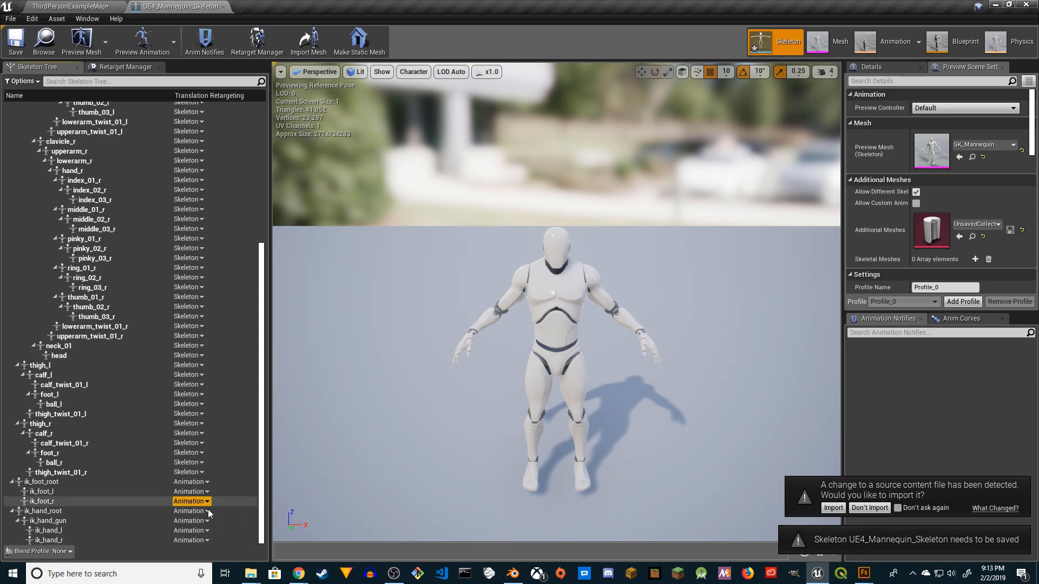
{"action": "left_click_drag", "start_coordinate": [261, 500], "coordinate": [265, 306]}
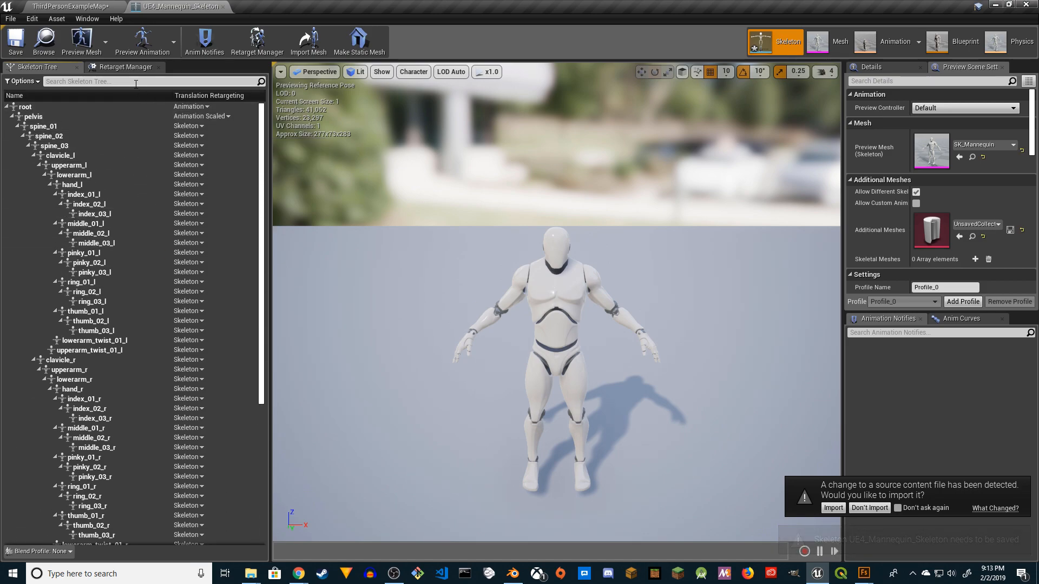
{"action": "left_click", "coordinate": [125, 68]}
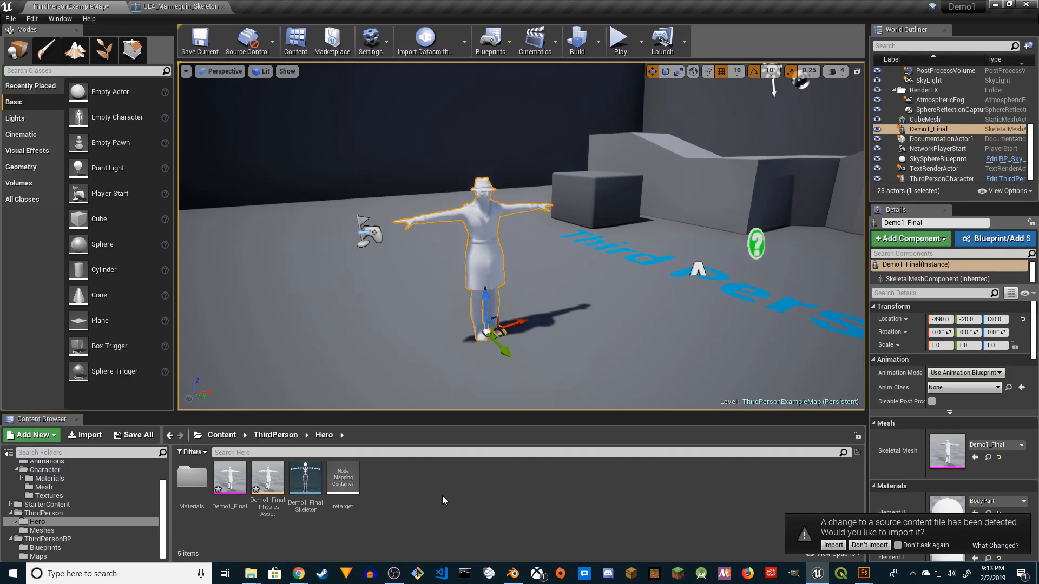
{"action": "right_click", "coordinate": [442, 496]}
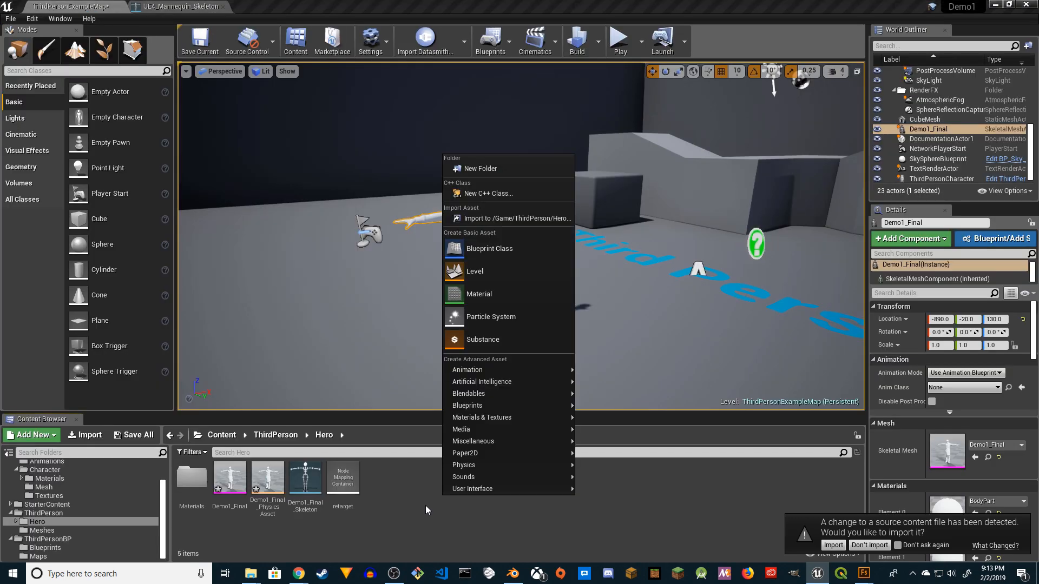
{"action": "left_click", "coordinate": [744, 518]}
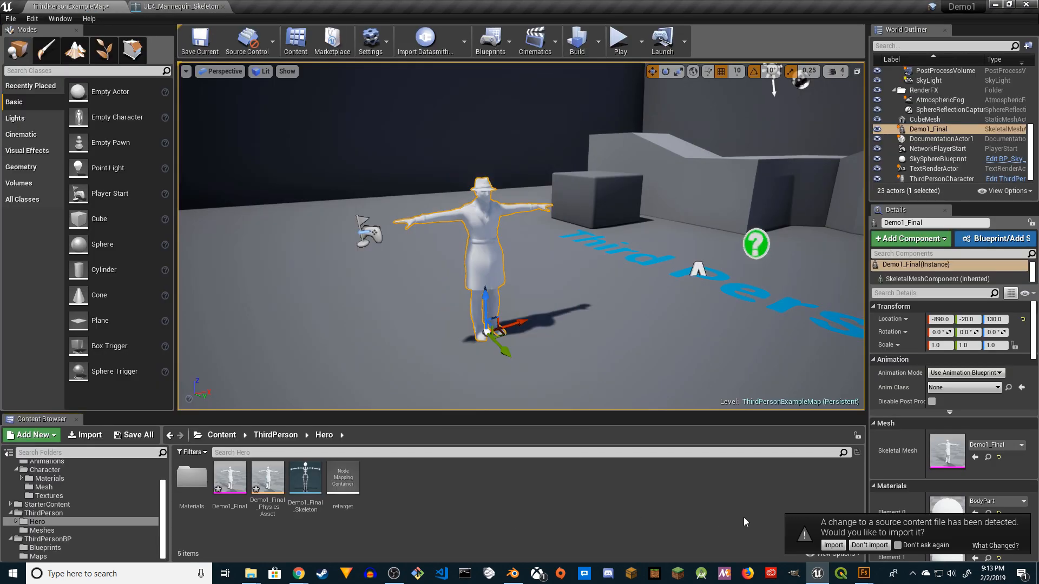
{"action": "left_click", "coordinate": [832, 546]}
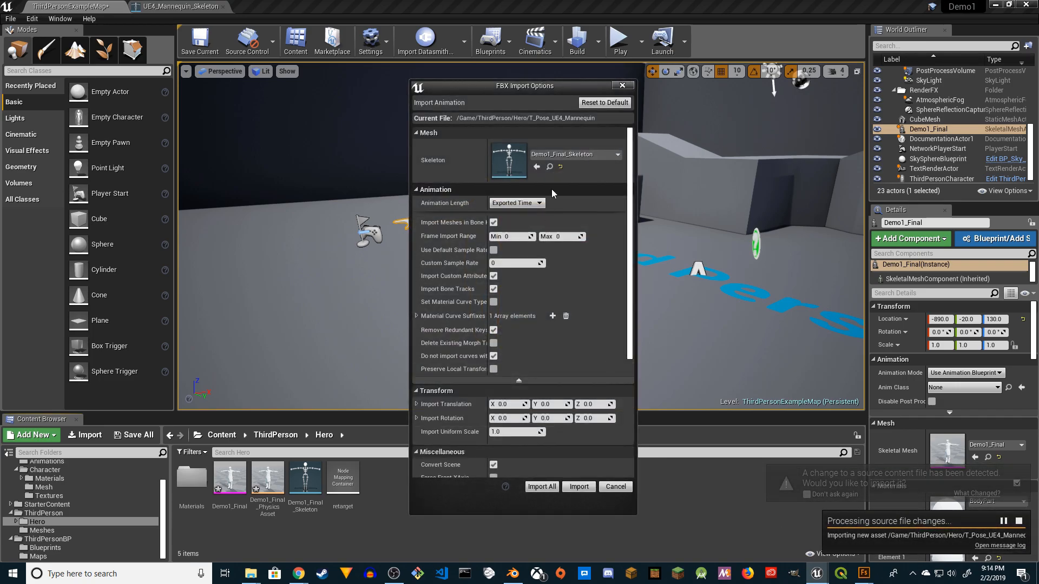
{"action": "left_click", "coordinate": [615, 486]}
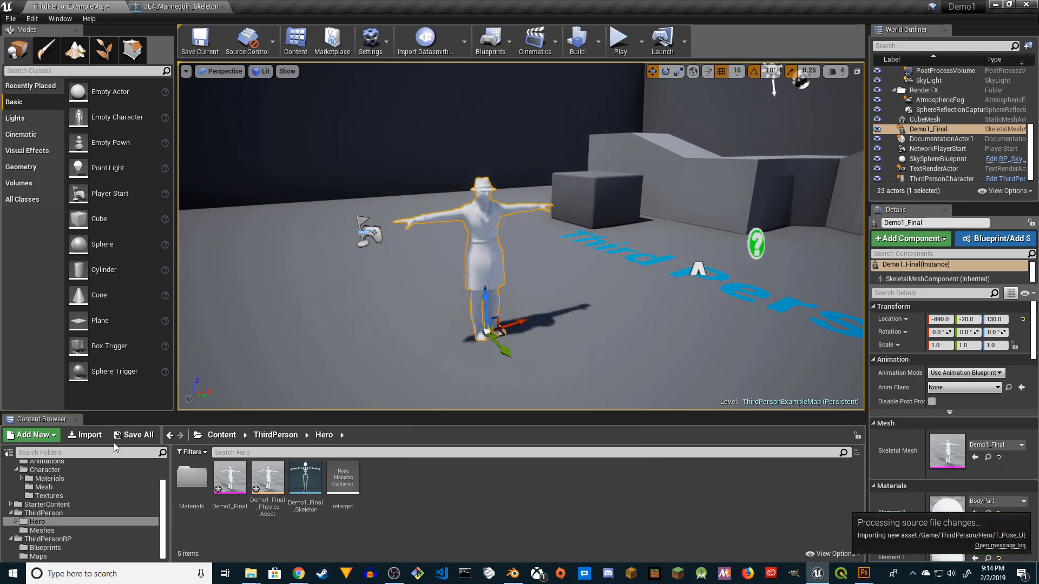
Step: Import the T_Pose_UE4_Mannequin FBX from the desktop into the Hero folder as an animation for UE4_Mannequin_Skeleton
{"action": "left_click", "coordinate": [86, 436]}
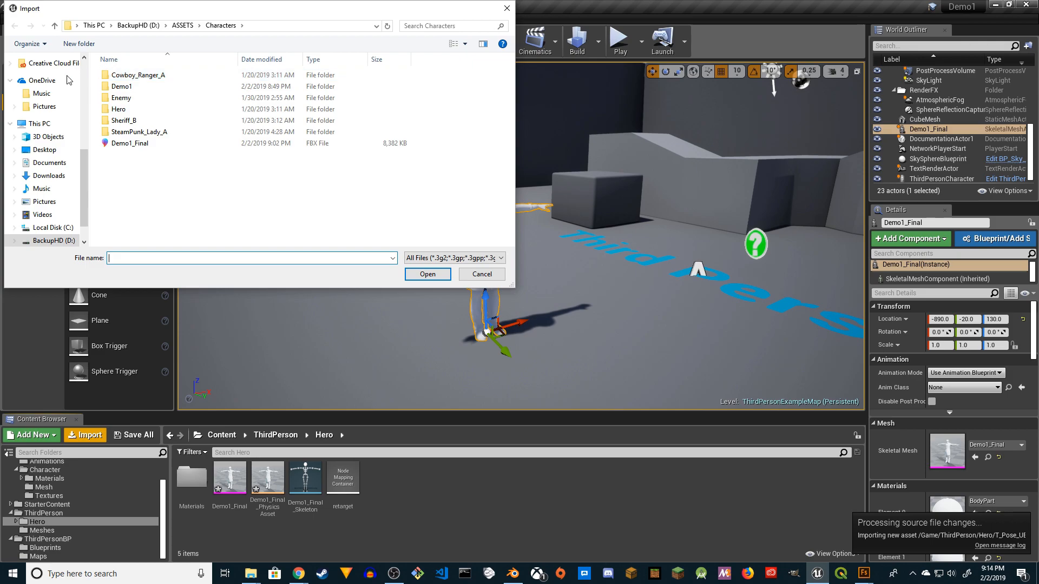
{"action": "left_click", "coordinate": [45, 151]}
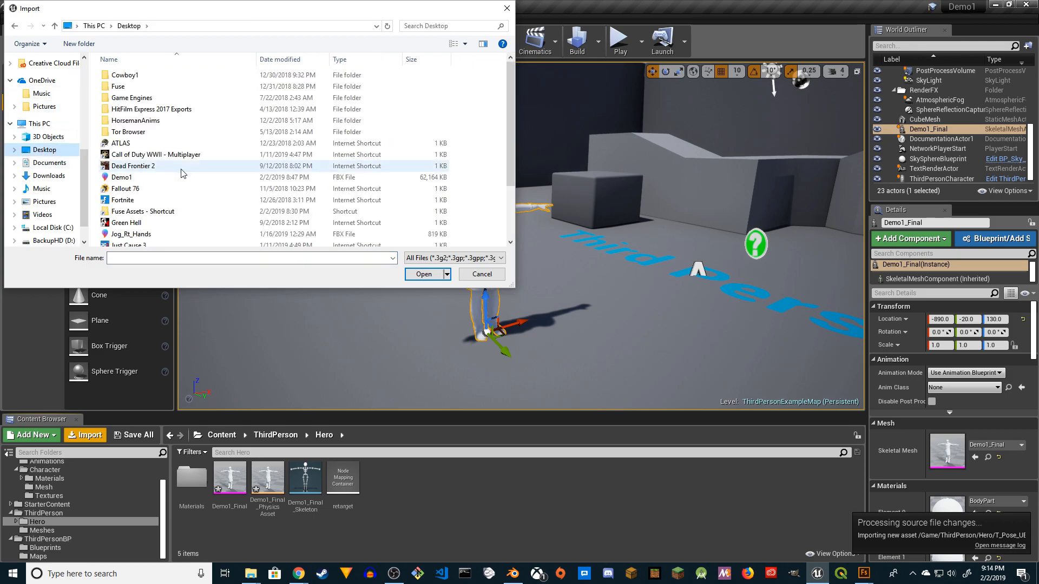
{"action": "scroll", "coordinate": [182, 173], "scroll_direction": "down", "scroll_amount": 2}
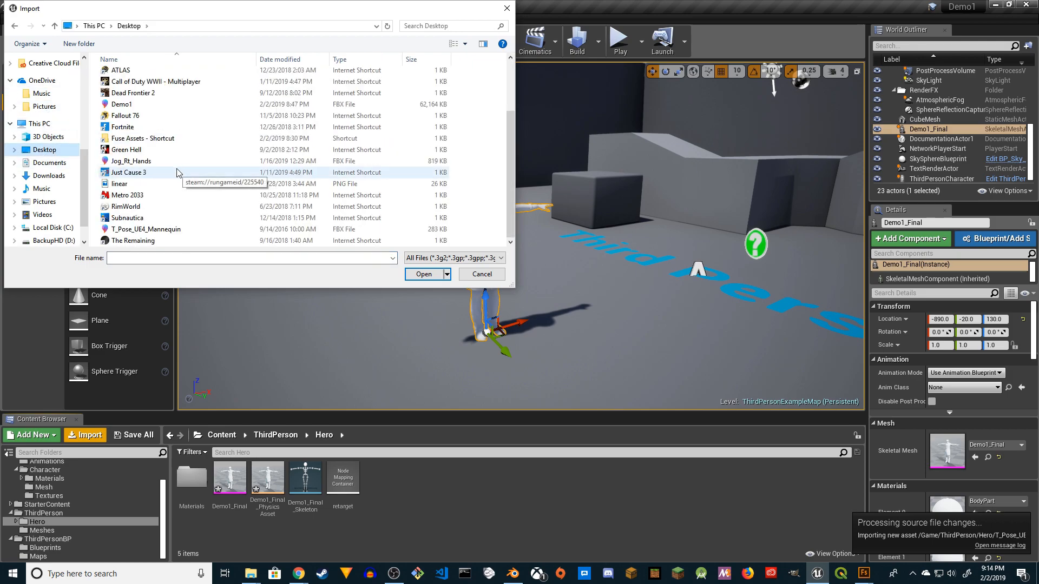
{"action": "left_click", "coordinate": [155, 231]}
{"action": "double_click", "coordinate": [188, 230]}
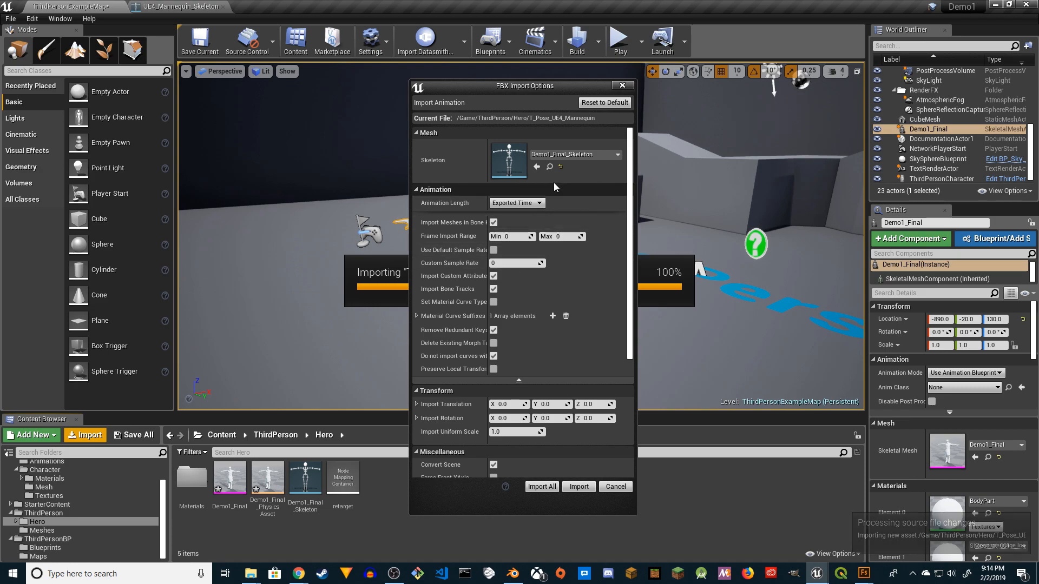
{"action": "left_click", "coordinate": [578, 487]}
{"action": "left_click", "coordinate": [443, 490]}
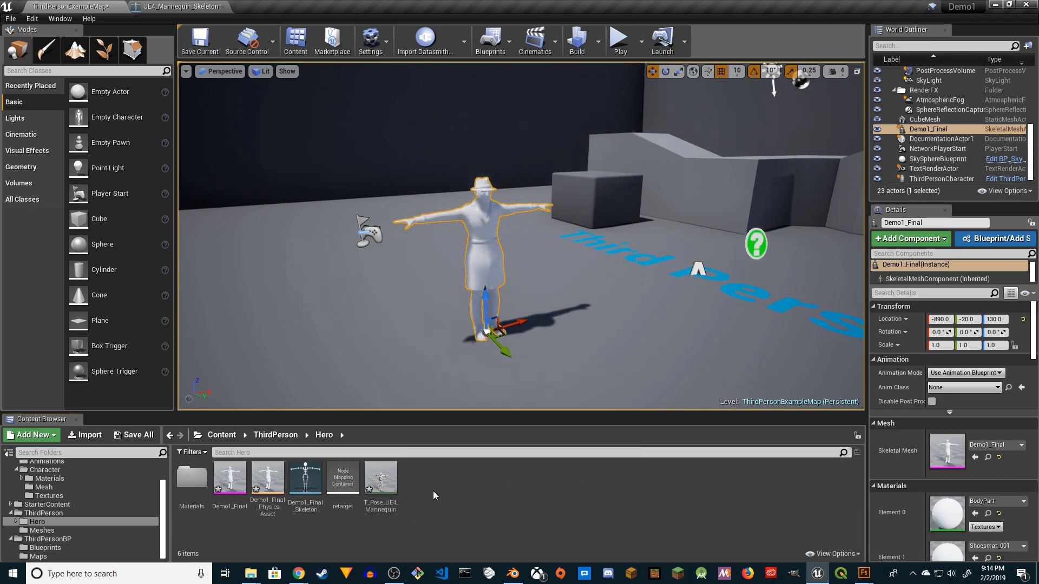
Step: Open the imported T_Pose_UE4_Mannequin animation to check its pose, and return to the level editor
{"action": "double_click", "coordinate": [380, 485]}
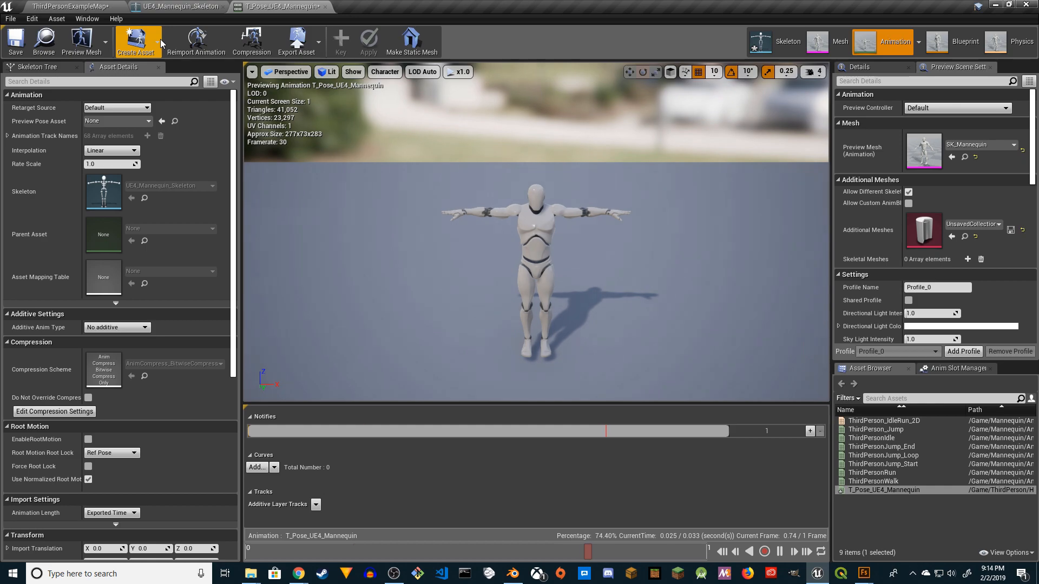
{"action": "left_click", "coordinate": [324, 7]}
{"action": "left_click", "coordinate": [91, 5]}
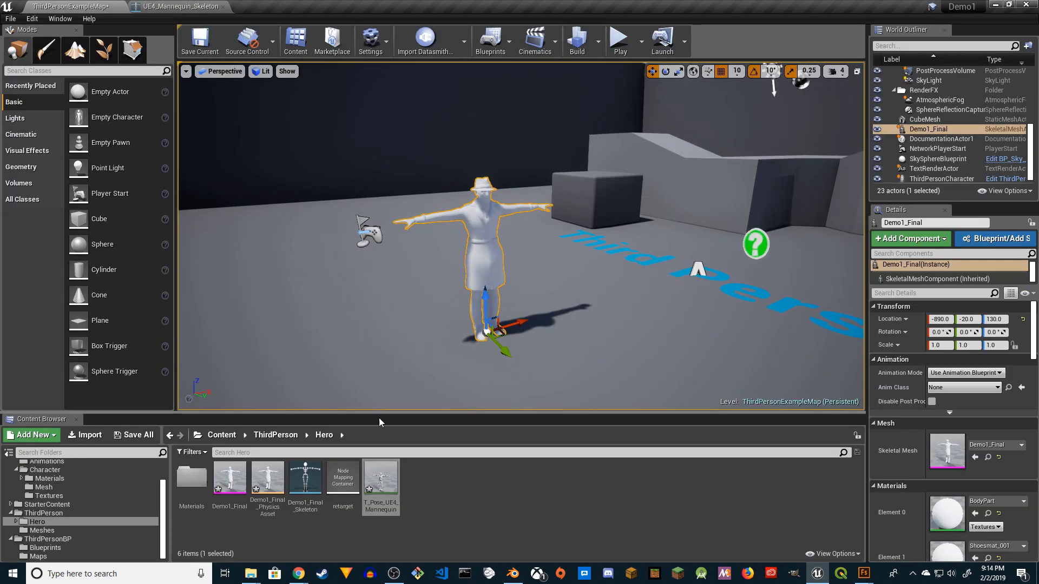
Step: Create a pose asset from the T_Pose_UE4_Mannequin animation sequence in the Hero folder
{"action": "right_click", "coordinate": [384, 479]}
{"action": "mouse_move", "coordinate": [467, 152]}
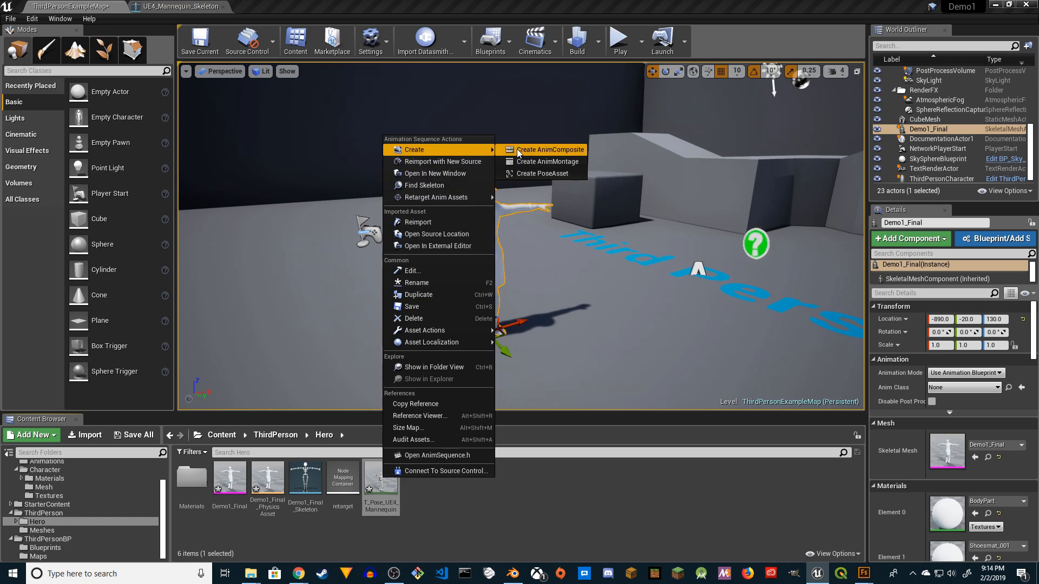
{"action": "left_click", "coordinate": [553, 173]}
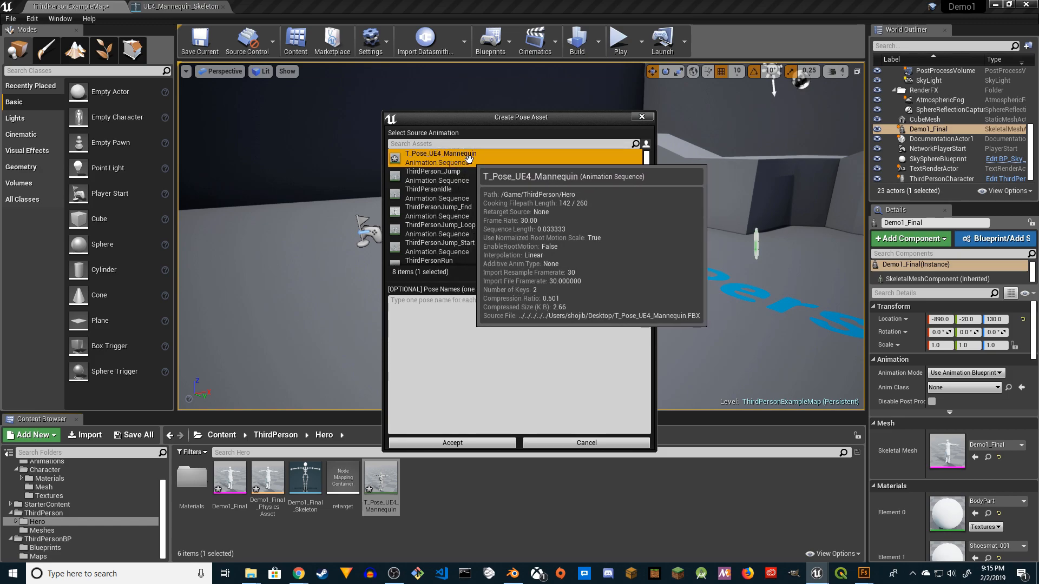
{"action": "left_click", "coordinate": [480, 444]}
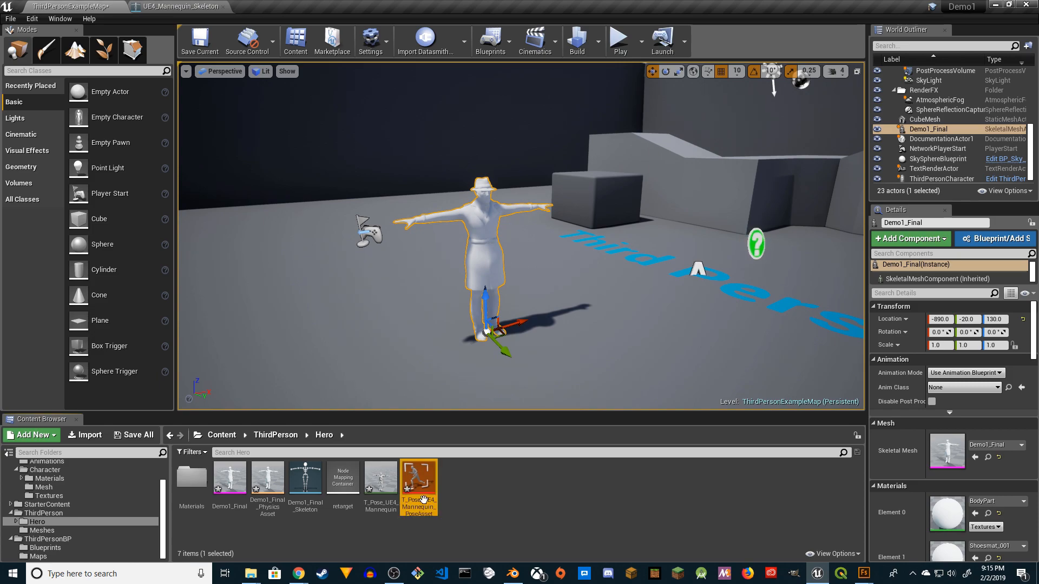
Step: Import Pose_0 of T_Pose_UE4_Mannequin_PoseAsset as the retarget base pose of UE4_Mannequin_Skeleton
{"action": "left_click", "coordinate": [480, 489]}
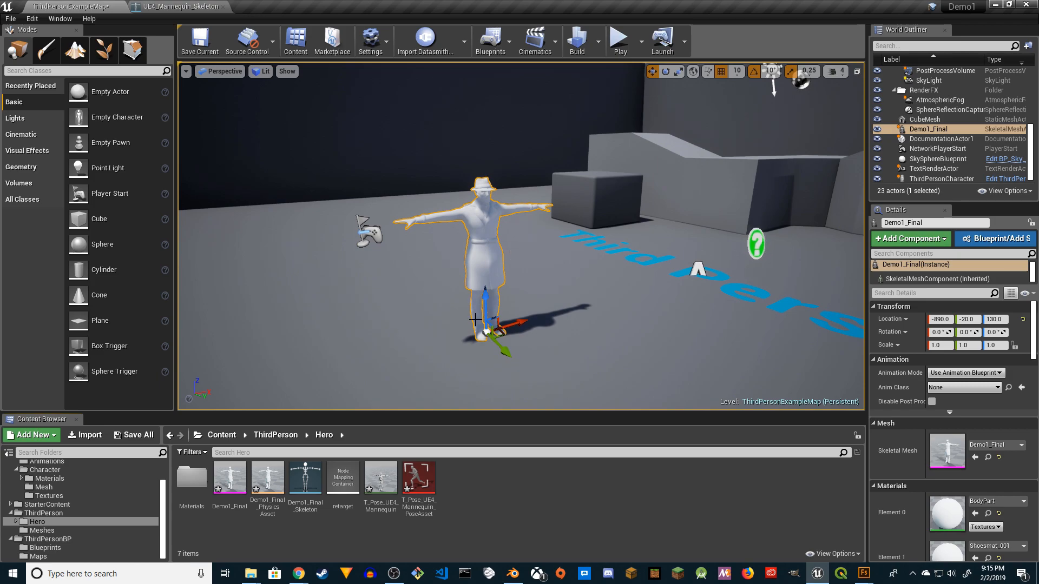
{"action": "left_click", "coordinate": [157, 5]}
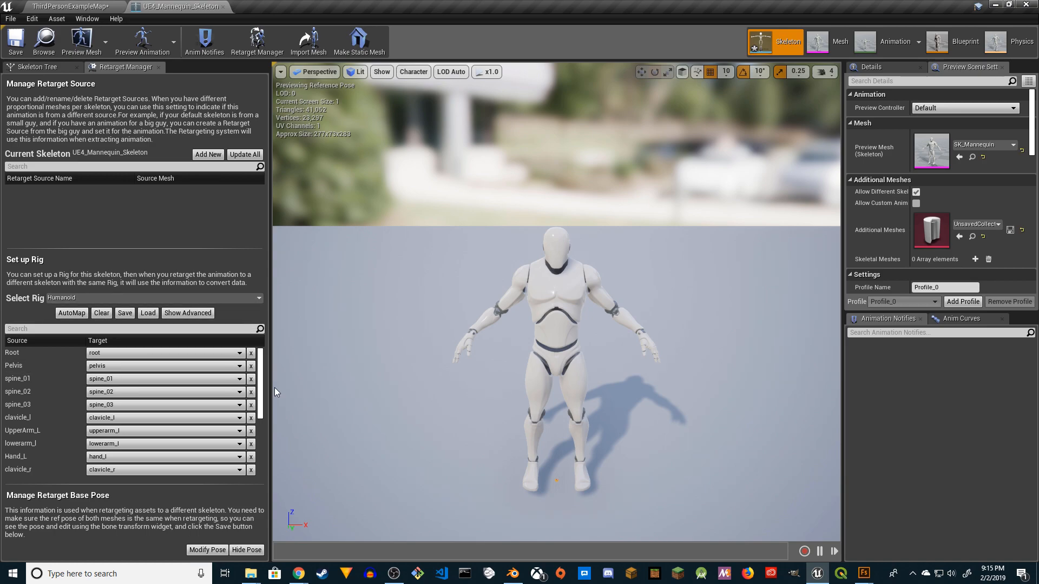
{"action": "left_click", "coordinate": [203, 550]}
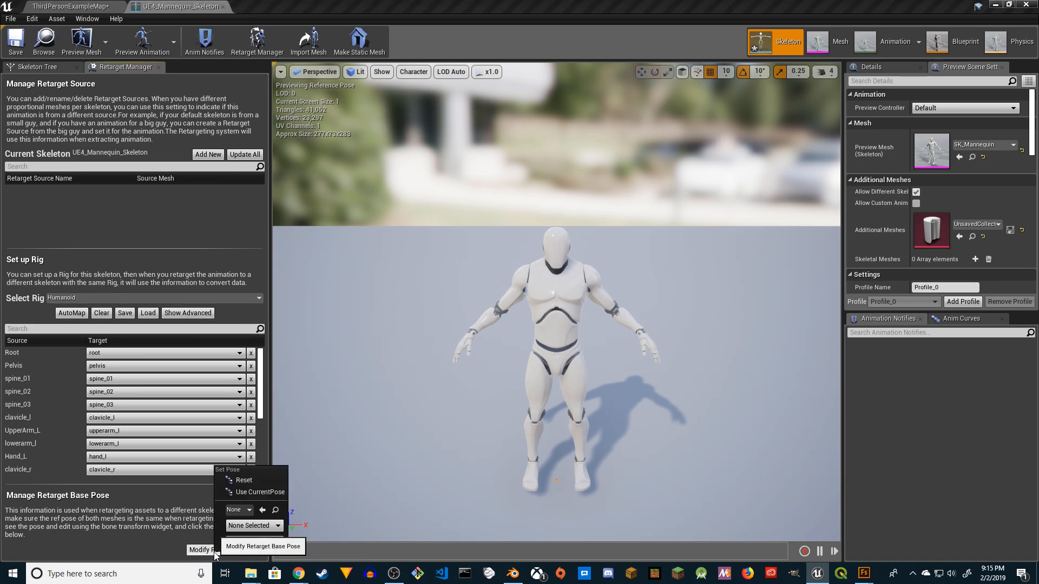
{"action": "left_click", "coordinate": [243, 509]}
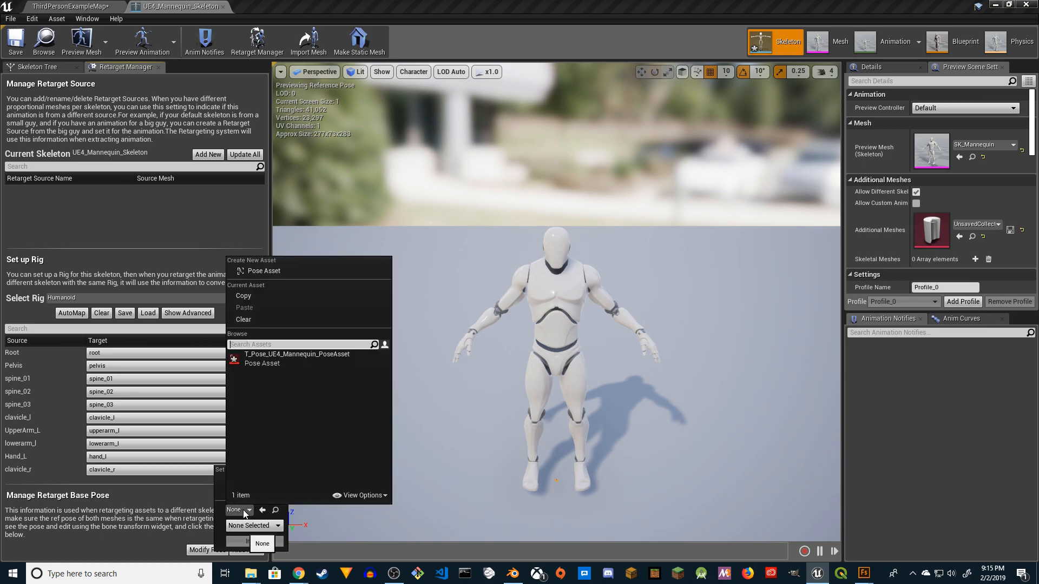
{"action": "left_click", "coordinate": [285, 360]}
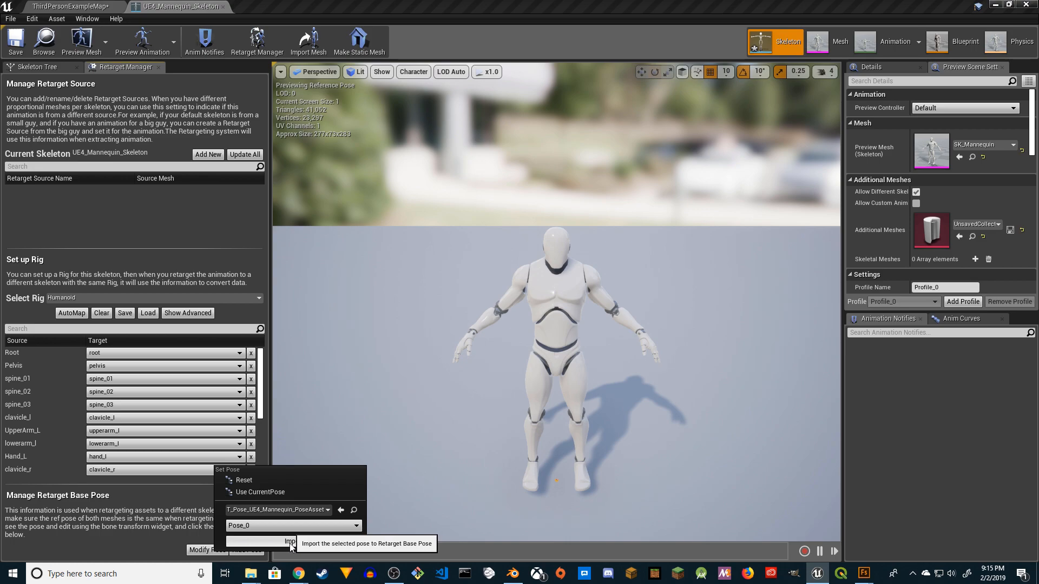
{"action": "left_click", "coordinate": [306, 545]}
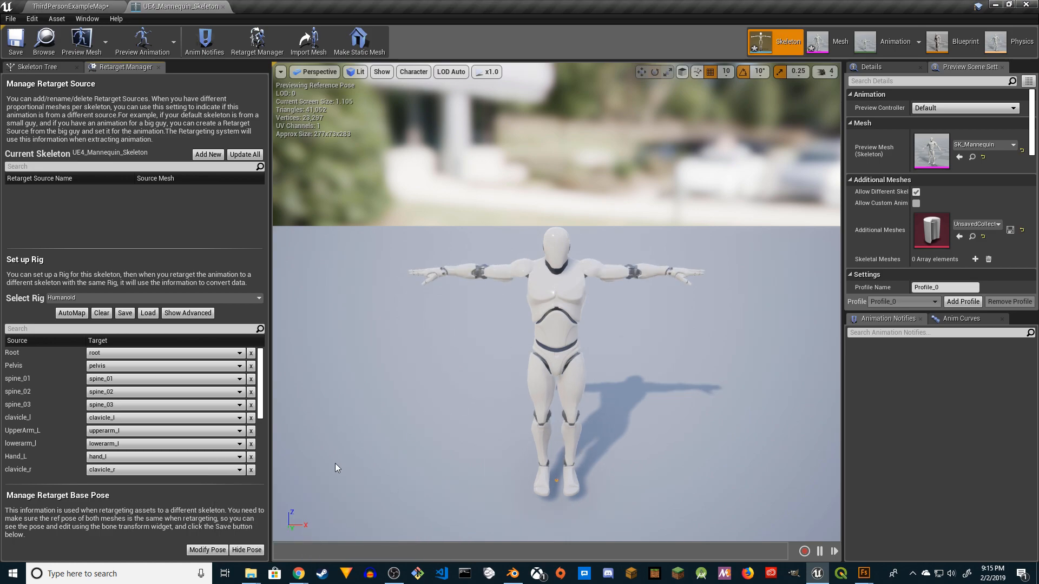
Step: Switch the mannequin's retarget base pose preview on and off repeatedly to compare it with the reference pose
{"action": "left_click", "coordinate": [248, 549]}
{"action": "left_click", "coordinate": [252, 550]}
{"action": "left_click", "coordinate": [252, 550]}
{"action": "left_click", "coordinate": [252, 550]}
{"action": "left_click", "coordinate": [252, 550]}
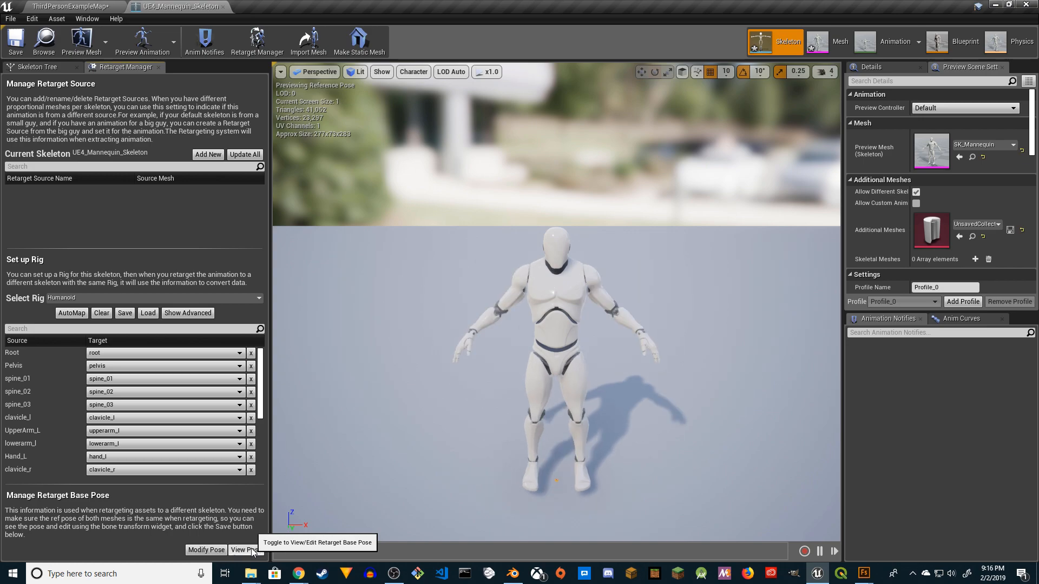
{"action": "left_click", "coordinate": [252, 550]}
{"action": "left_click", "coordinate": [252, 550]}
{"action": "left_click", "coordinate": [252, 550]}
{"action": "left_click", "coordinate": [252, 550]}
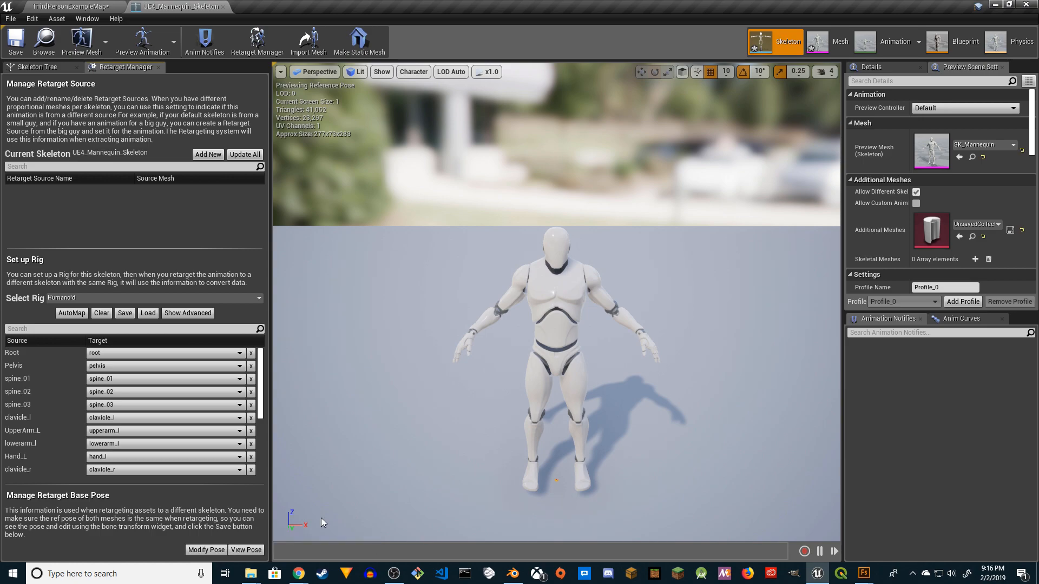
{"action": "left_click", "coordinate": [252, 551]}
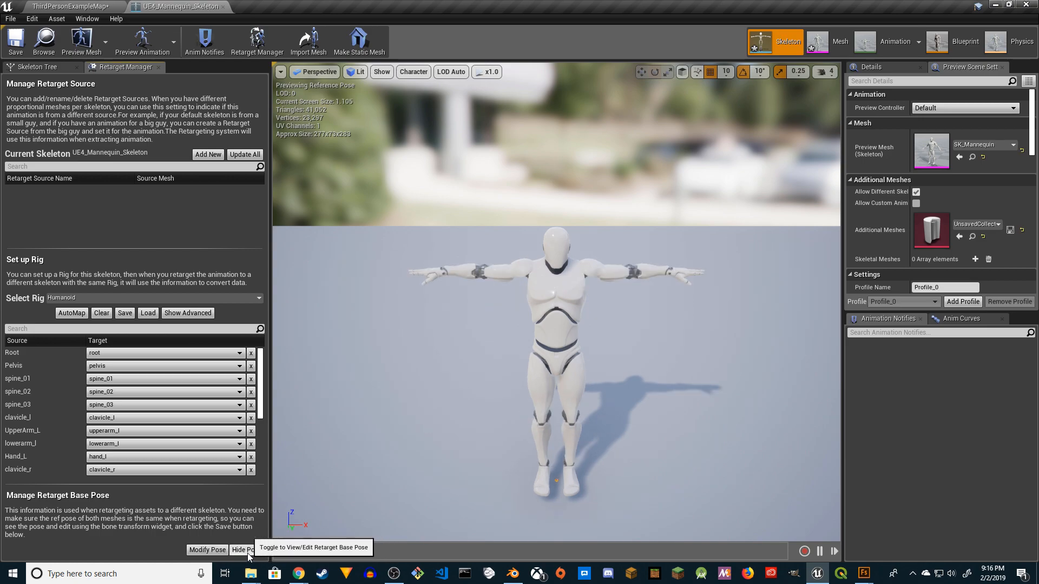
{"action": "left_click", "coordinate": [247, 552]}
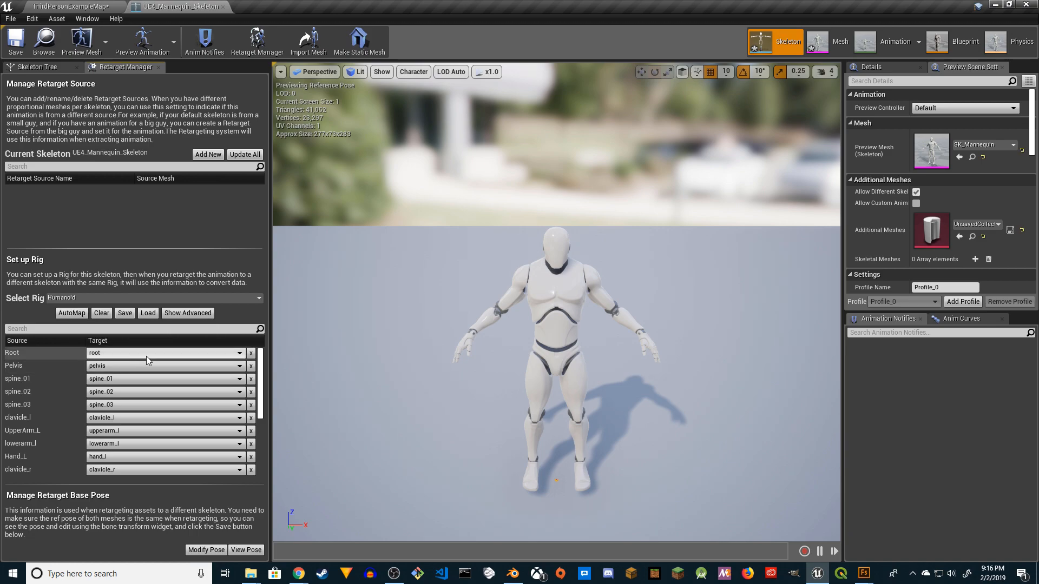
Step: Check the advanced bone mapping, clear the Root bone's target in the mannequin's Humanoid rig, and close the skeleton editor
{"action": "left_click", "coordinate": [188, 312]}
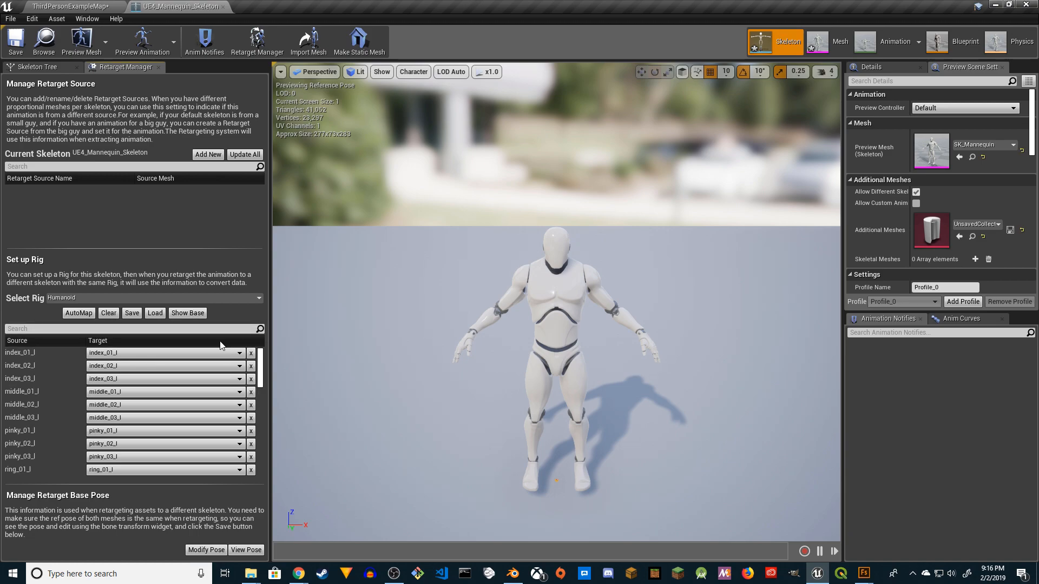
{"action": "left_click", "coordinate": [193, 316]}
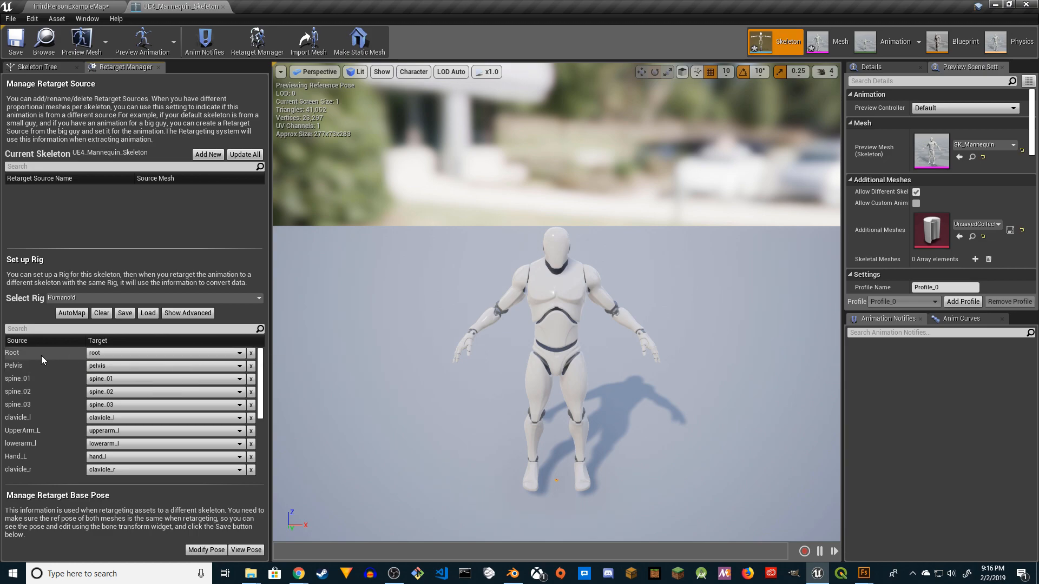
{"action": "left_click", "coordinate": [251, 353]}
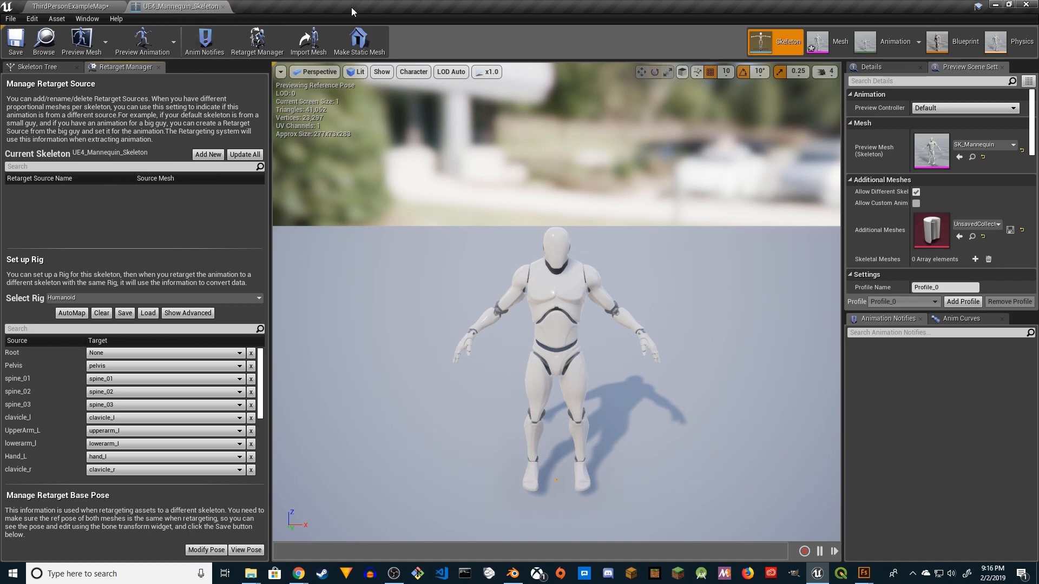
{"action": "left_click", "coordinate": [223, 6]}
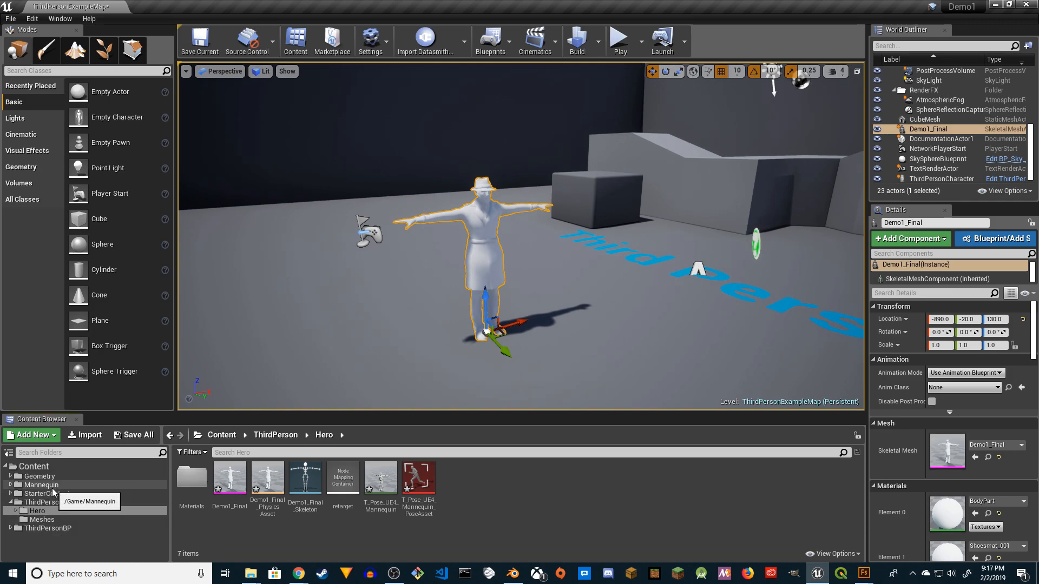
Step: Retarget UE4_Mannequin_Skeleton from the Mannequin Character Mesh folder to Demo1_Final_Skeleton, showing only compatible skeletons and converting spaces to the new skeleton
{"action": "left_click", "coordinate": [52, 487]}
{"action": "double_click", "coordinate": [230, 477]}
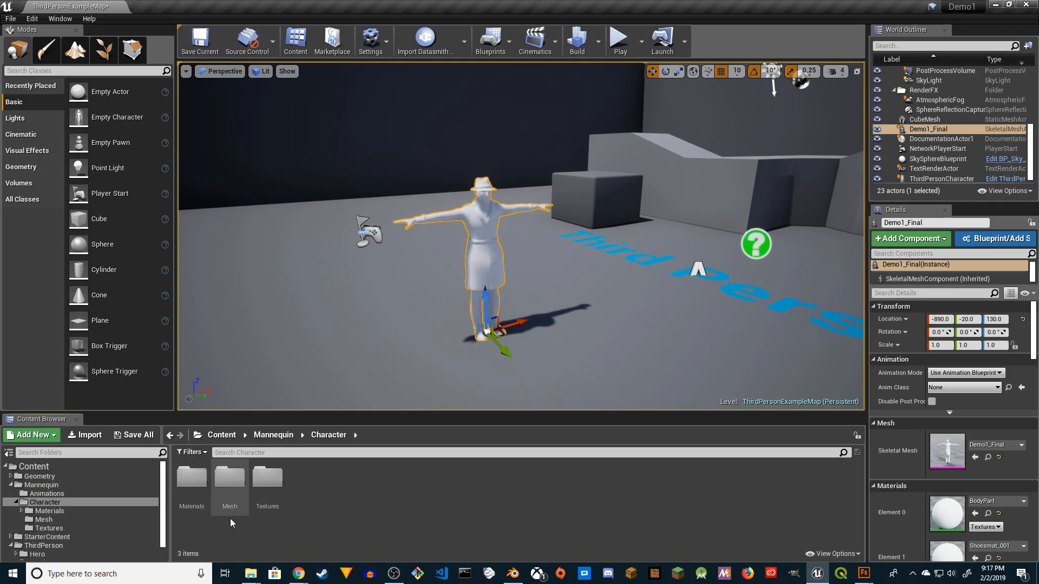
{"action": "double_click", "coordinate": [229, 477]}
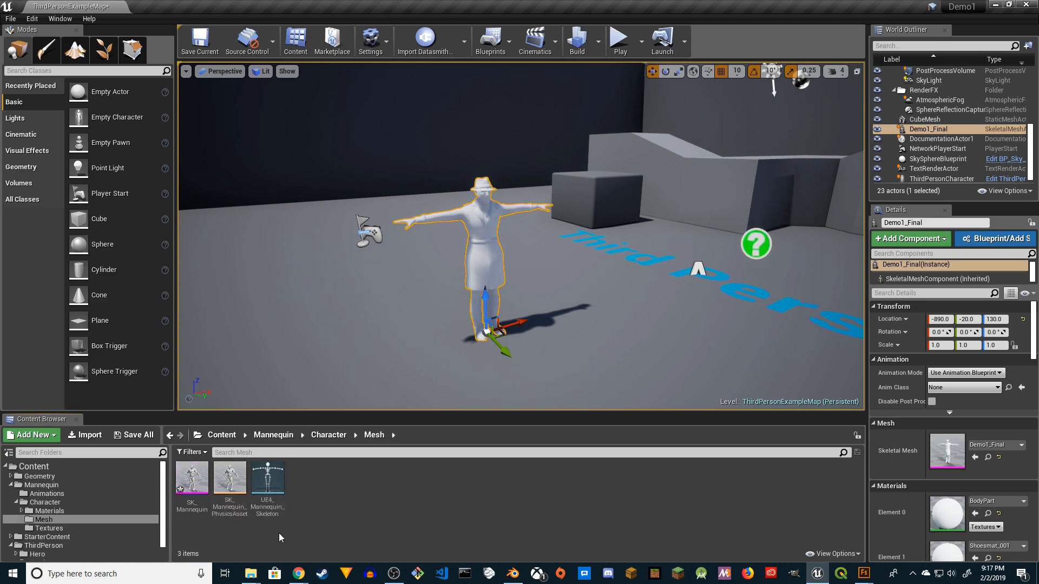
{"action": "right_click", "coordinate": [267, 481]}
{"action": "left_click", "coordinate": [333, 236]}
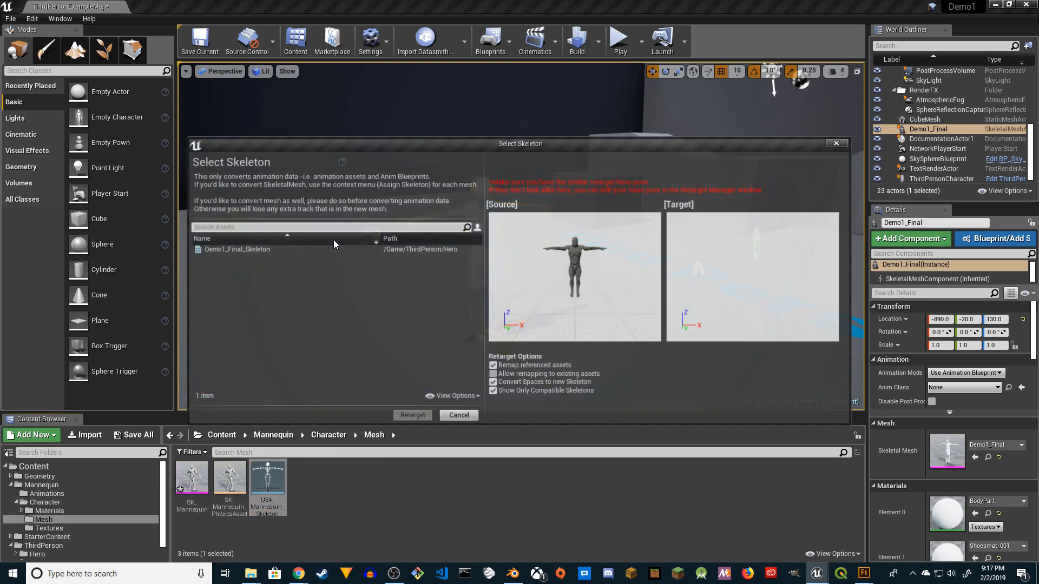
{"action": "left_click", "coordinate": [249, 250]}
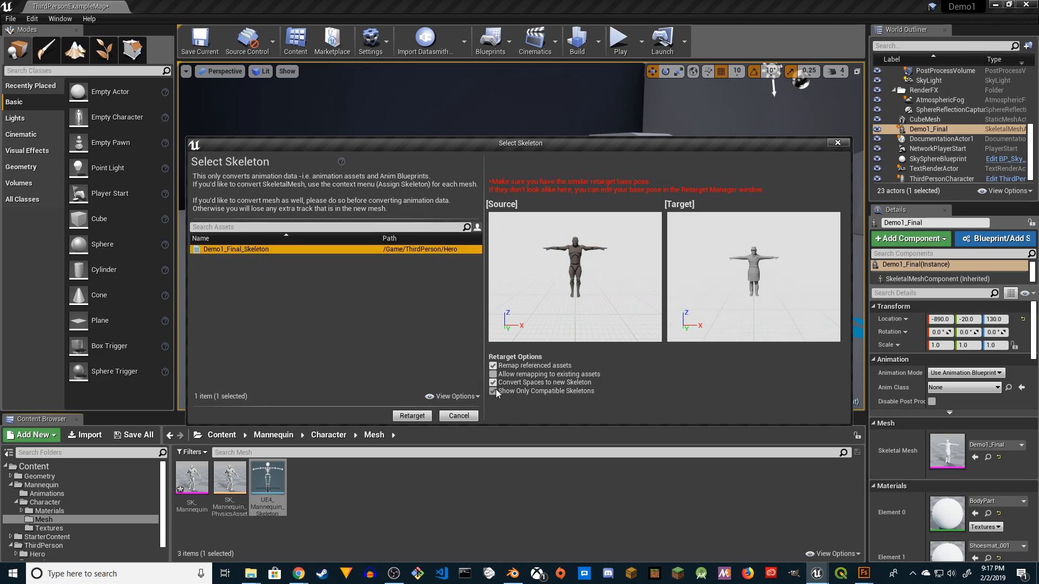
{"action": "left_click", "coordinate": [515, 390]}
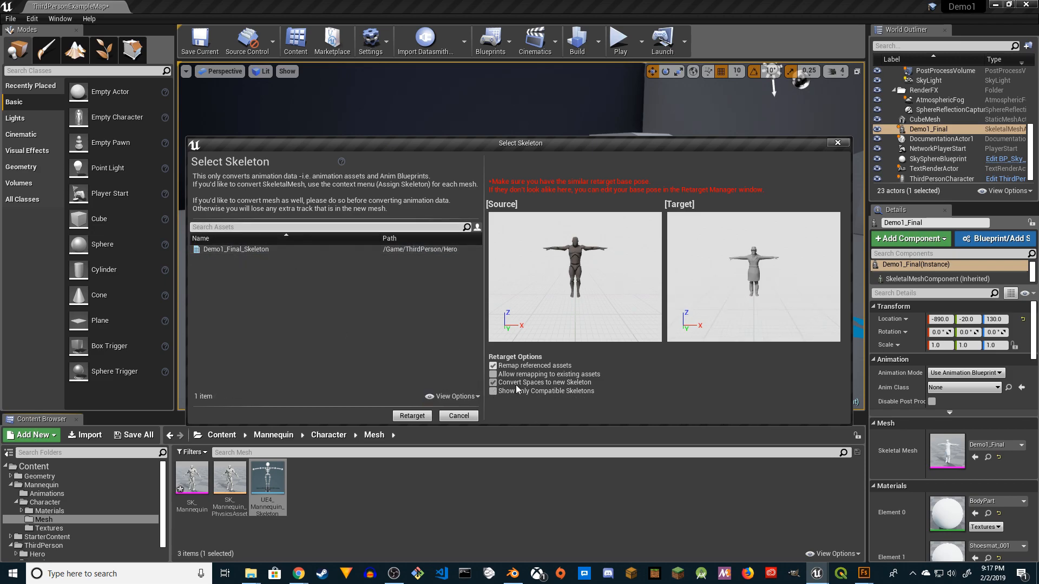
{"action": "left_click", "coordinate": [518, 391]}
{"action": "left_click", "coordinate": [243, 249]}
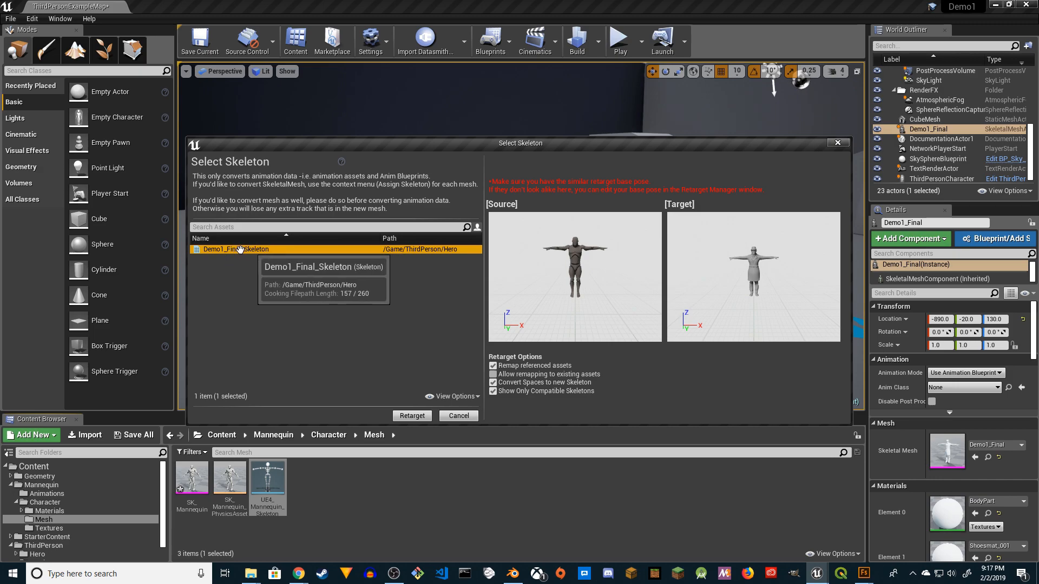
{"action": "left_click", "coordinate": [411, 416]}
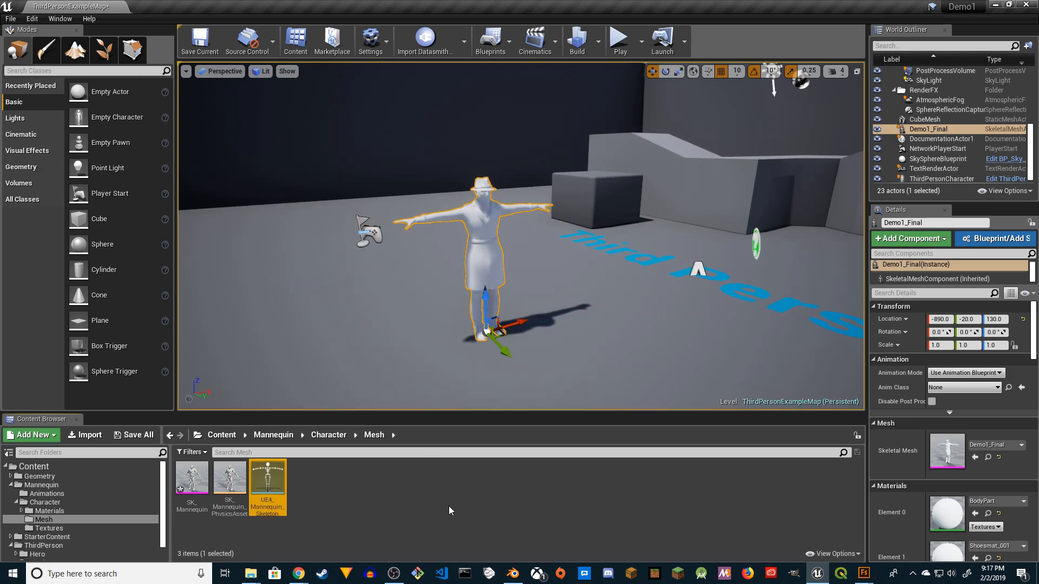
Step: Show the Mannequin Animations folder and open the blueprint of the ThirdPersonCharacter placed in the level
{"action": "mouse_move", "coordinate": [545, 339]}
{"action": "right_mouse_down"}
{"action": "mouse_move", "coordinate": [701, 339]}
{"action": "mouse_move", "coordinate": [541, 351]}
{"action": "right_mouse_up"}
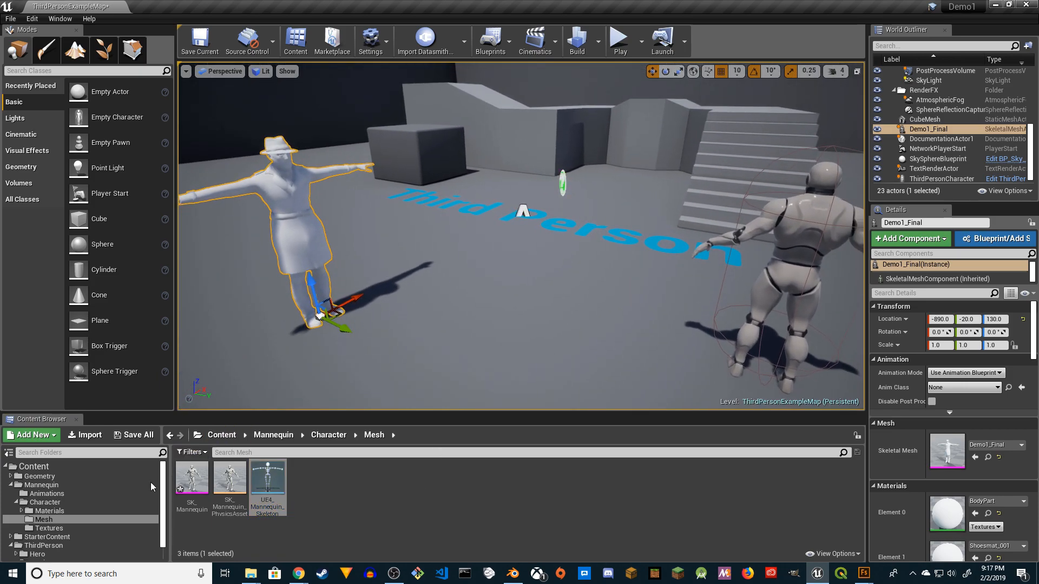
{"action": "left_click", "coordinate": [47, 493]}
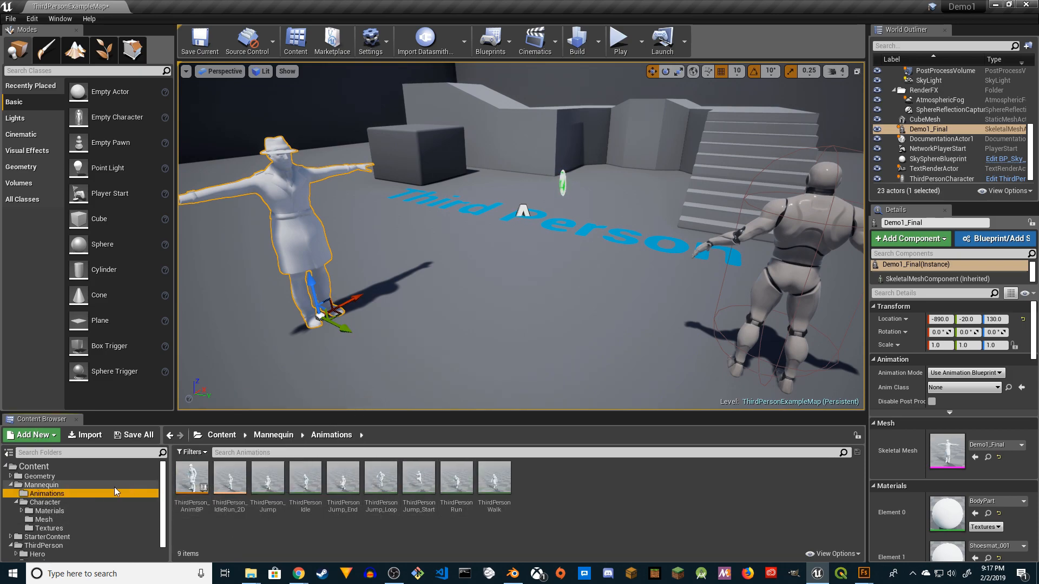
{"action": "right_click_drag", "start_coordinate": [413, 327], "coordinate": [569, 229]}
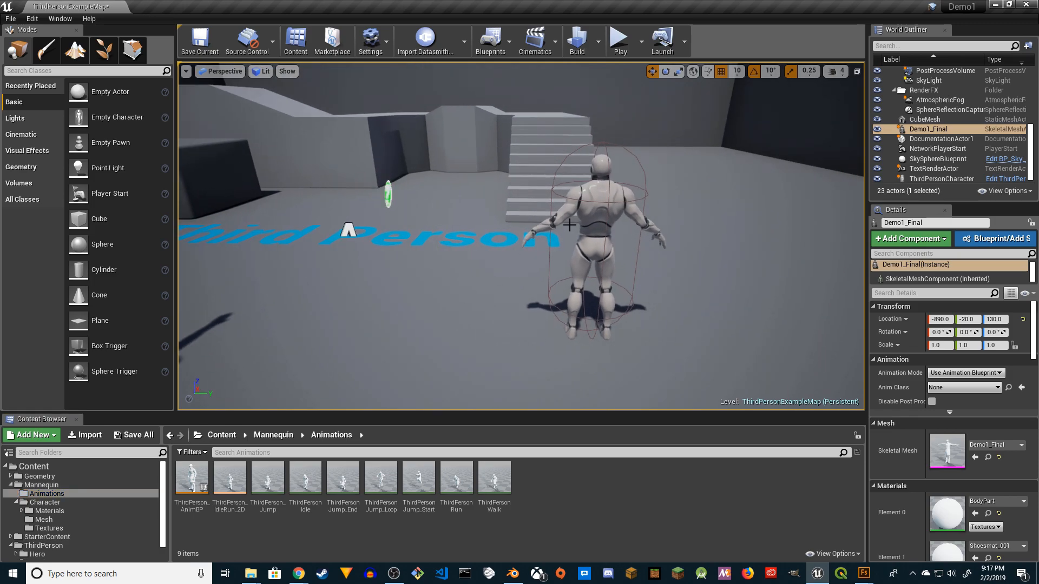
{"action": "left_click", "coordinate": [592, 201]}
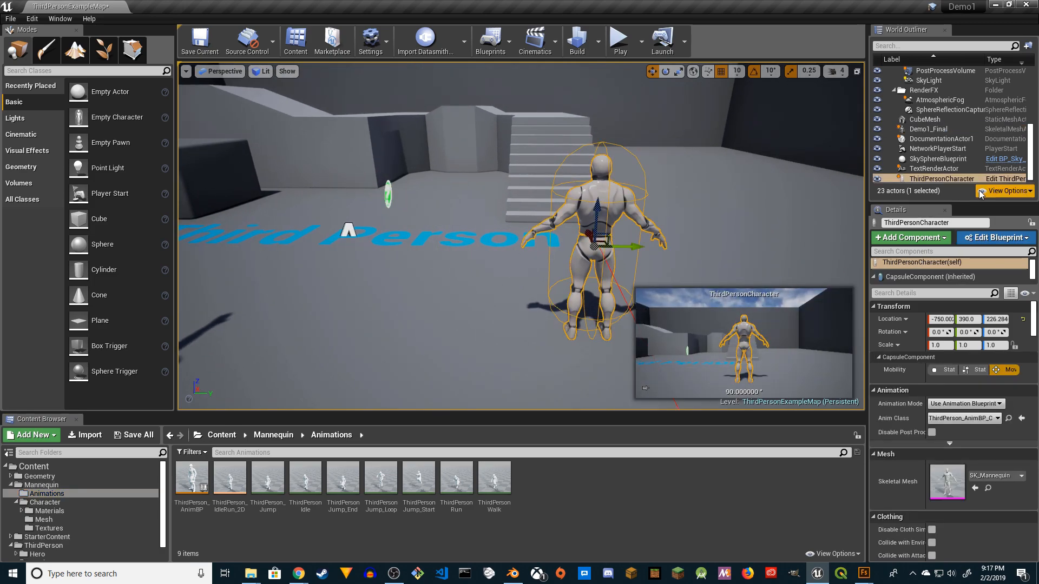
{"action": "left_click", "coordinate": [1009, 180]}
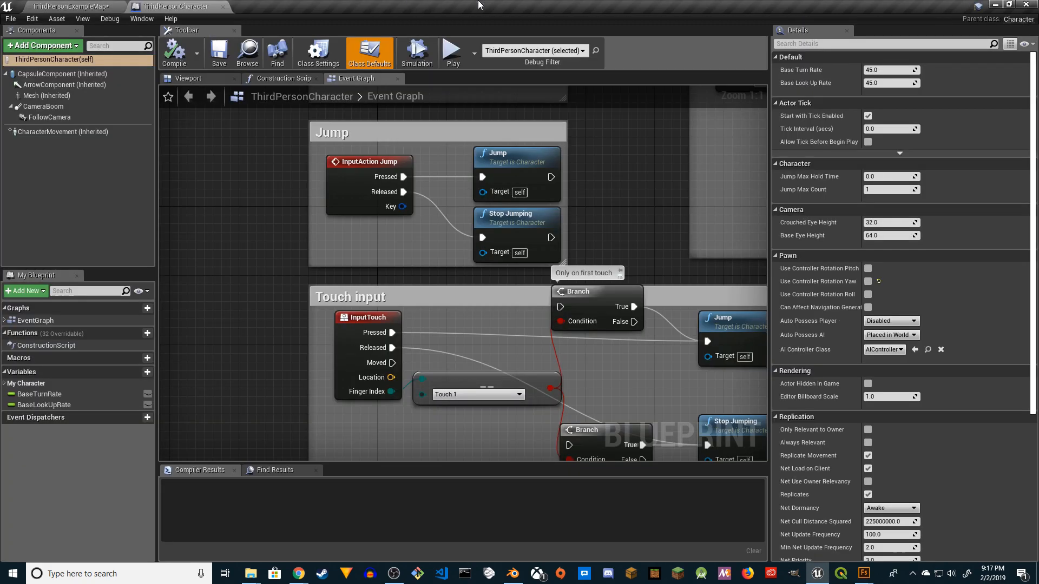
Step: Set the ThirdPersonCharacter's Mesh component to the Demo1_Final skeletal mesh, then compile and close the blueprint
{"action": "left_click", "coordinate": [47, 96]}
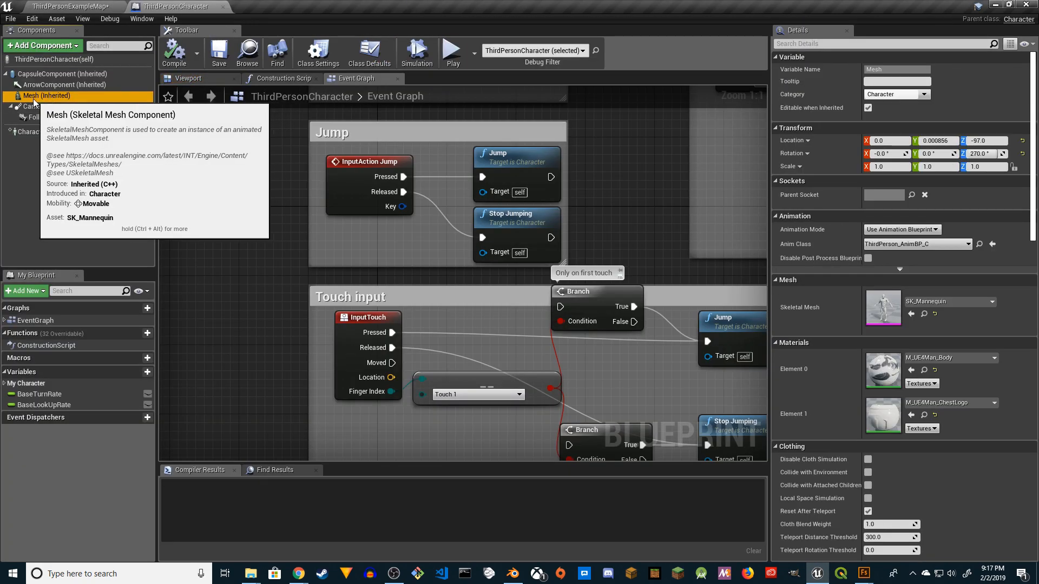
{"action": "left_click", "coordinate": [949, 302]}
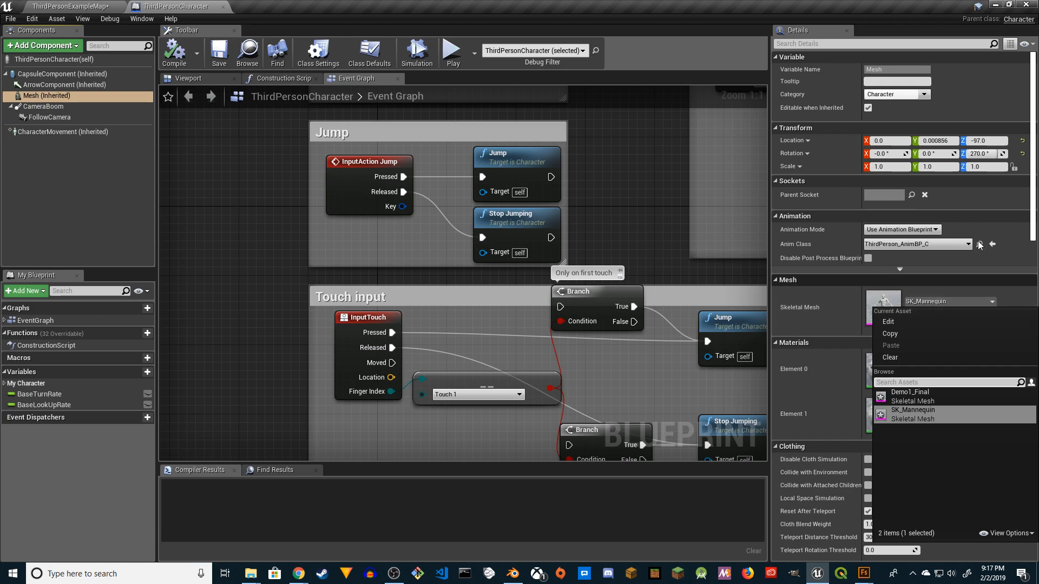
{"action": "left_click", "coordinate": [919, 396]}
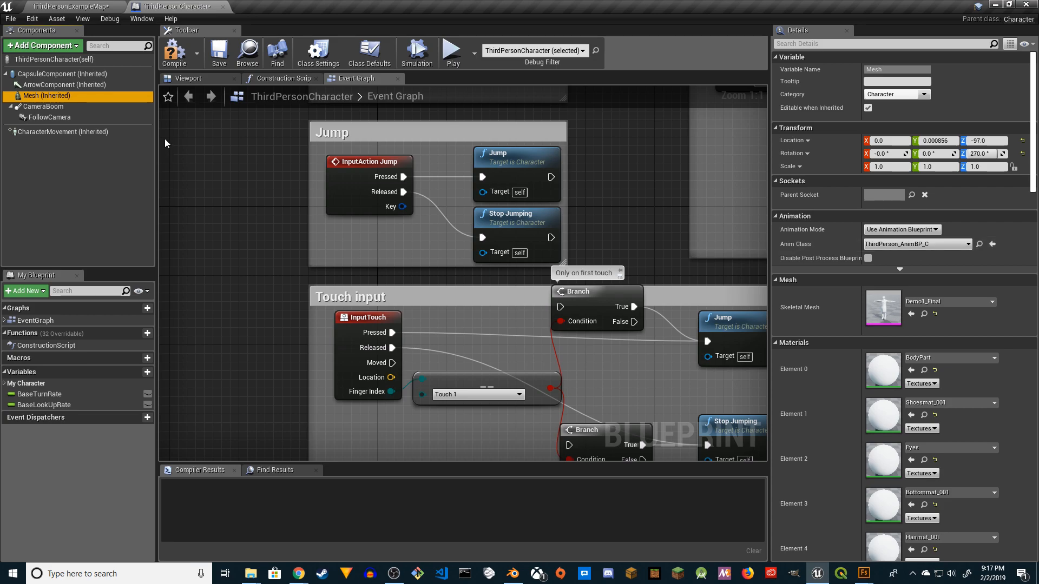
{"action": "left_click", "coordinate": [176, 55]}
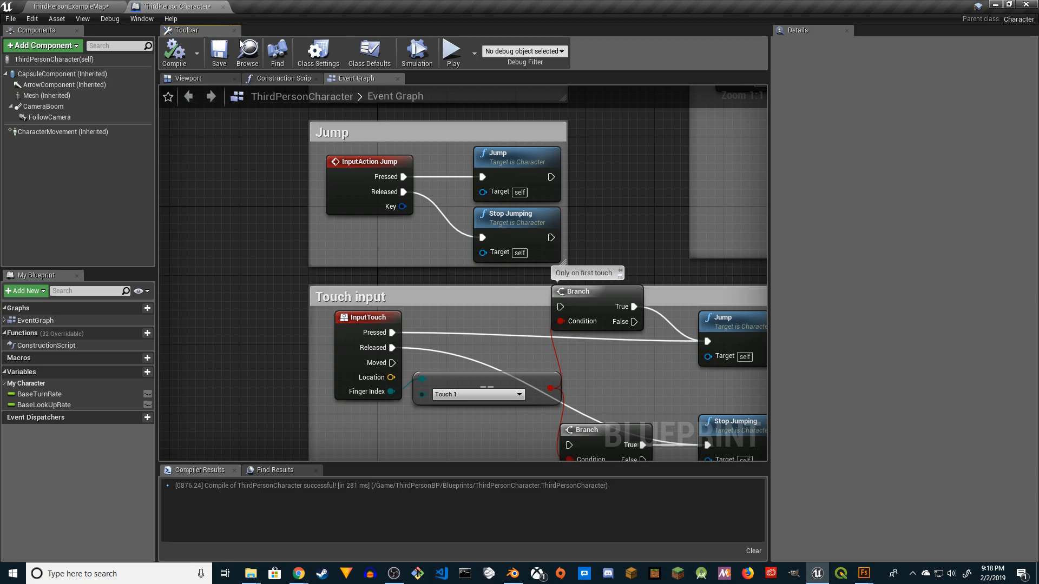
{"action": "left_click", "coordinate": [223, 7]}
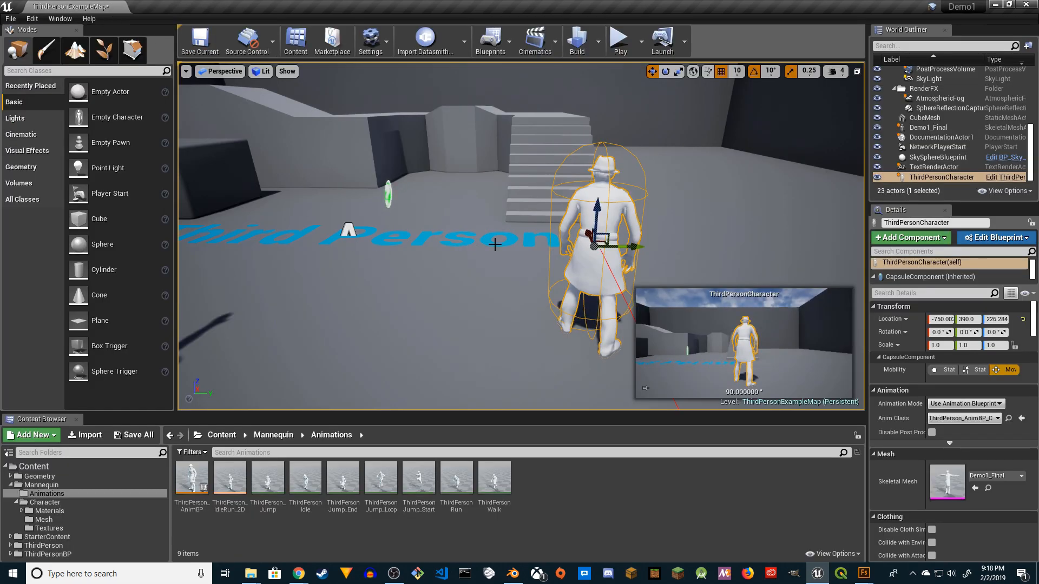
Step: Play the level and make the character run and jump to check the retargeted animations
{"action": "right_click_drag", "start_coordinate": [441, 251], "coordinate": [487, 259]}
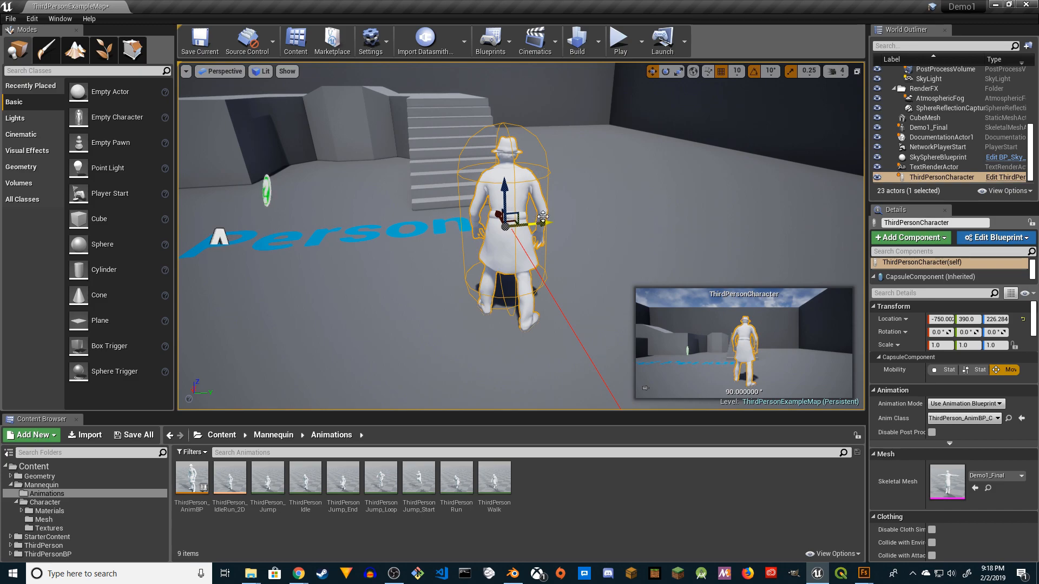
{"action": "left_click", "coordinate": [618, 39]}
{"action": "key", "text": "w"}
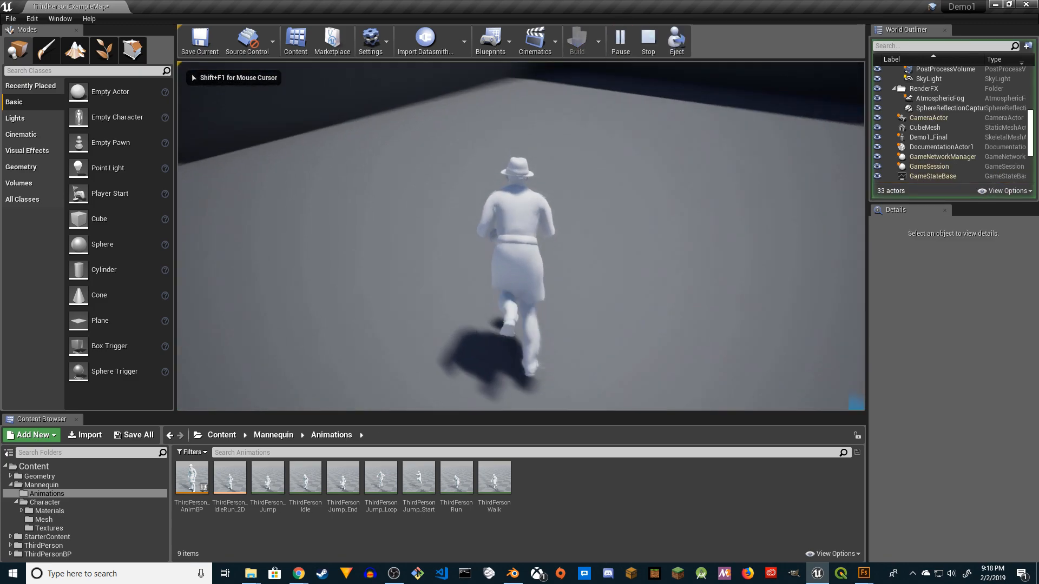
{"action": "key", "text": "w"}
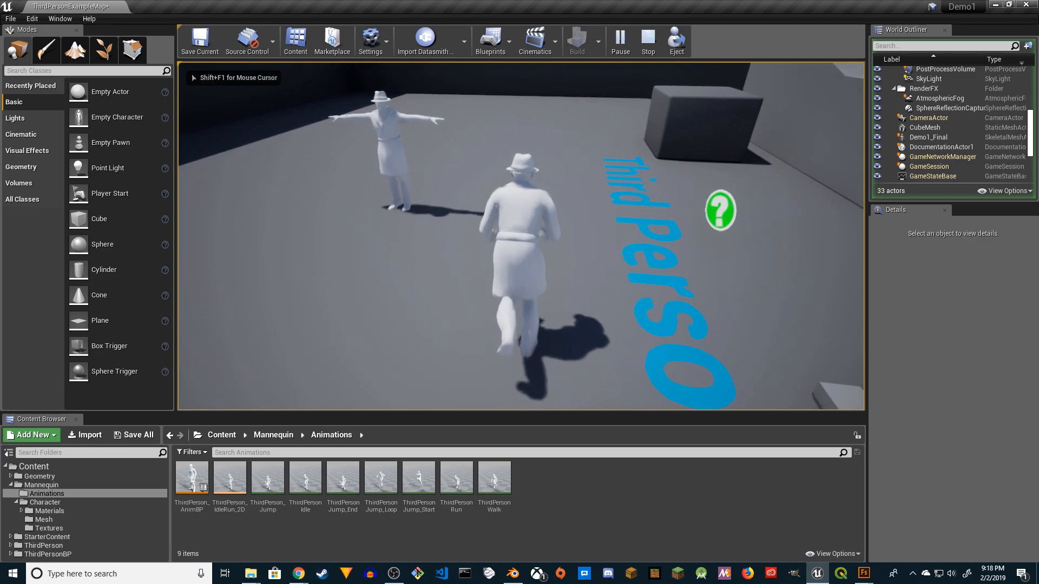
{"action": "key", "text": "w"}
{"action": "key", "text": "space"}
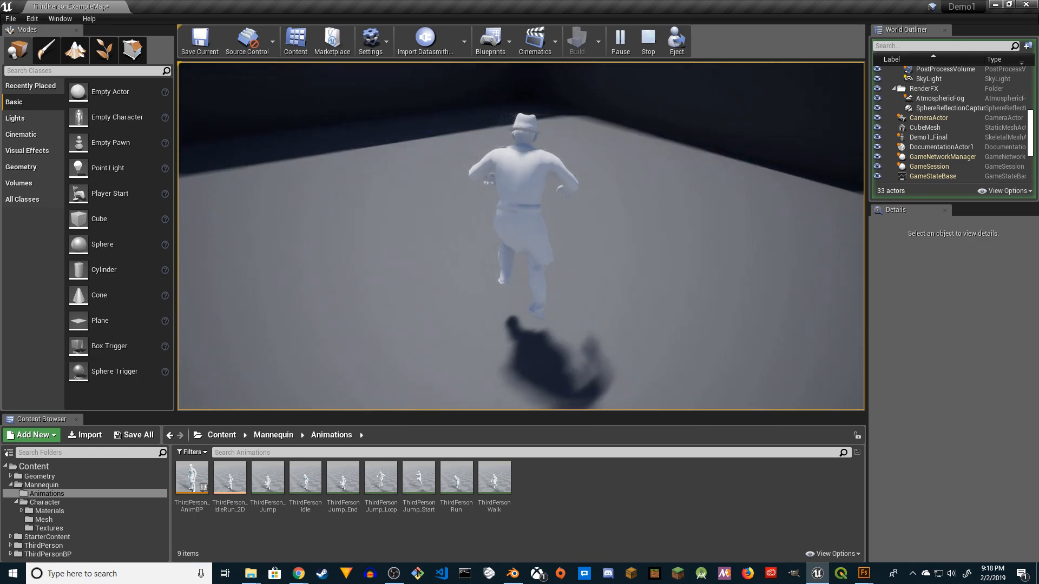
Step: Run the character across the raised blocks and past the T-posed copy to examine its movement, and end the play session
{"action": "key", "text": "s"}
{"action": "key", "text": "w"}
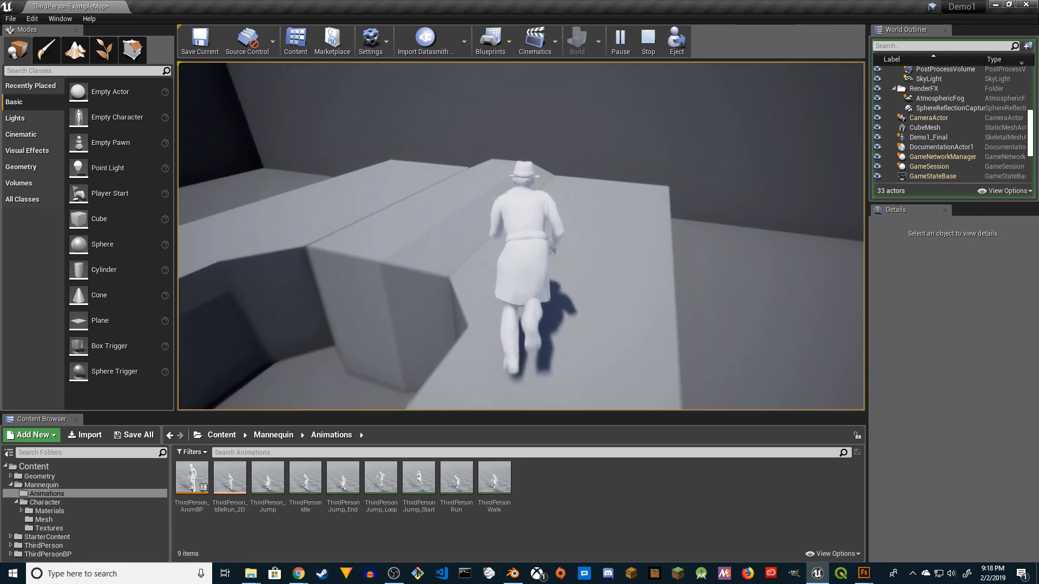
{"action": "key", "text": "s"}
{"action": "key", "text": "w"}
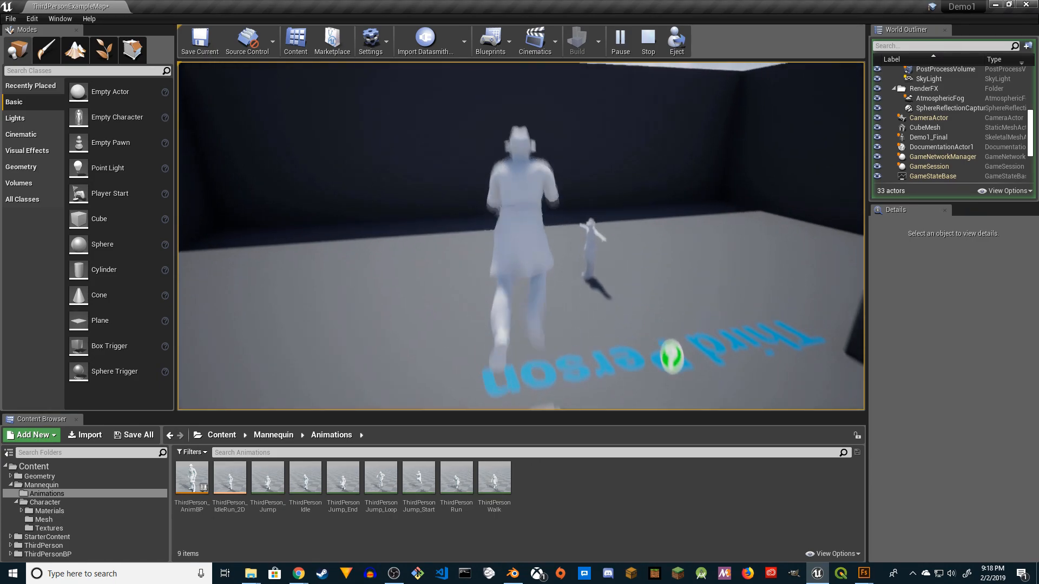
{"action": "key", "text": "space"}
{"action": "key", "text": "w"}
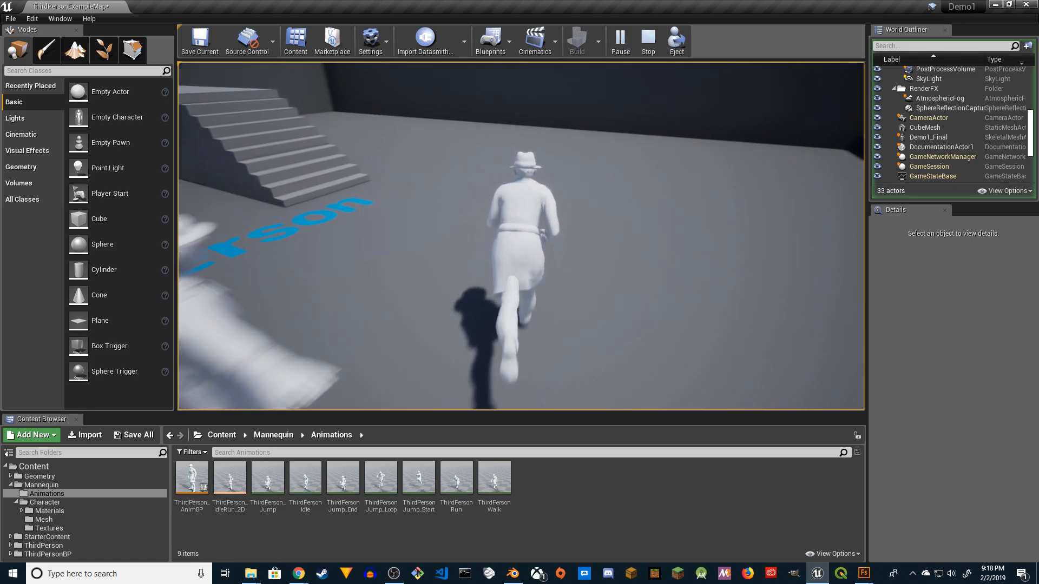
{"action": "key", "text": "Escape"}
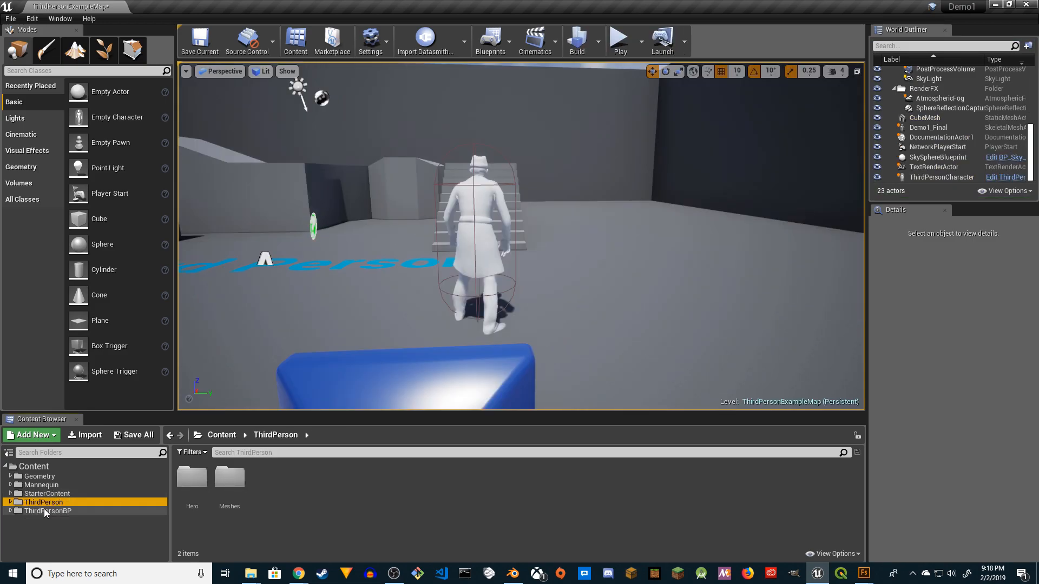
Step: Create a folder named Textures inside the ThirdPerson Hero folder
{"action": "left_click", "coordinate": [43, 510]}
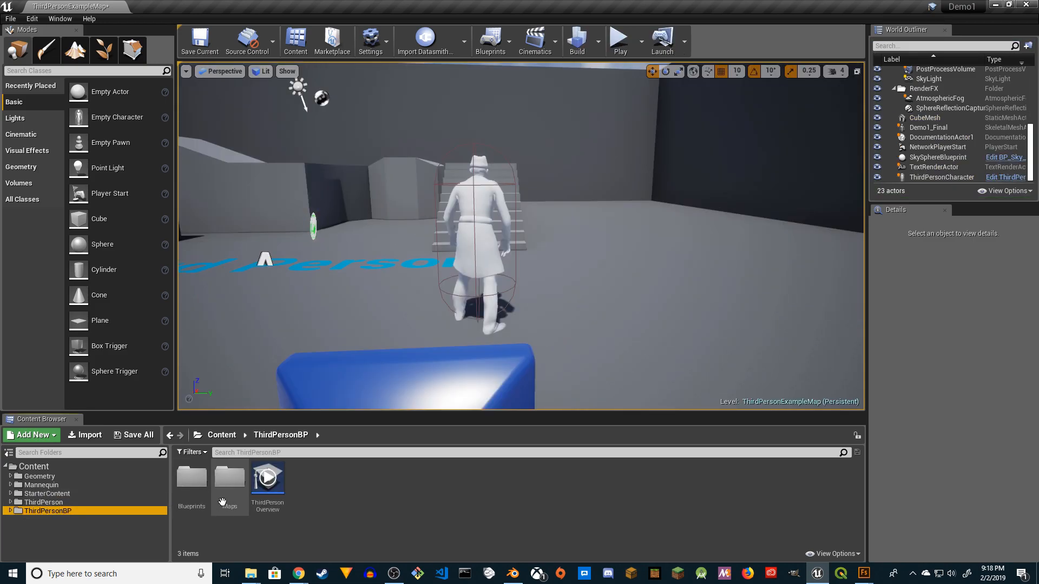
{"action": "double_click", "coordinate": [192, 476]}
{"action": "left_click", "coordinate": [47, 503]}
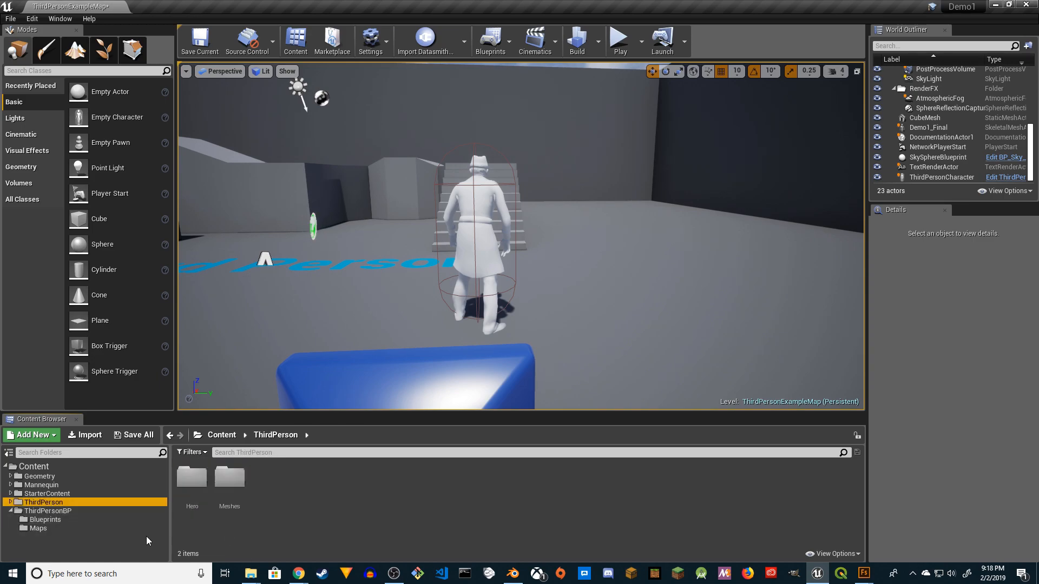
{"action": "double_click", "coordinate": [191, 475]}
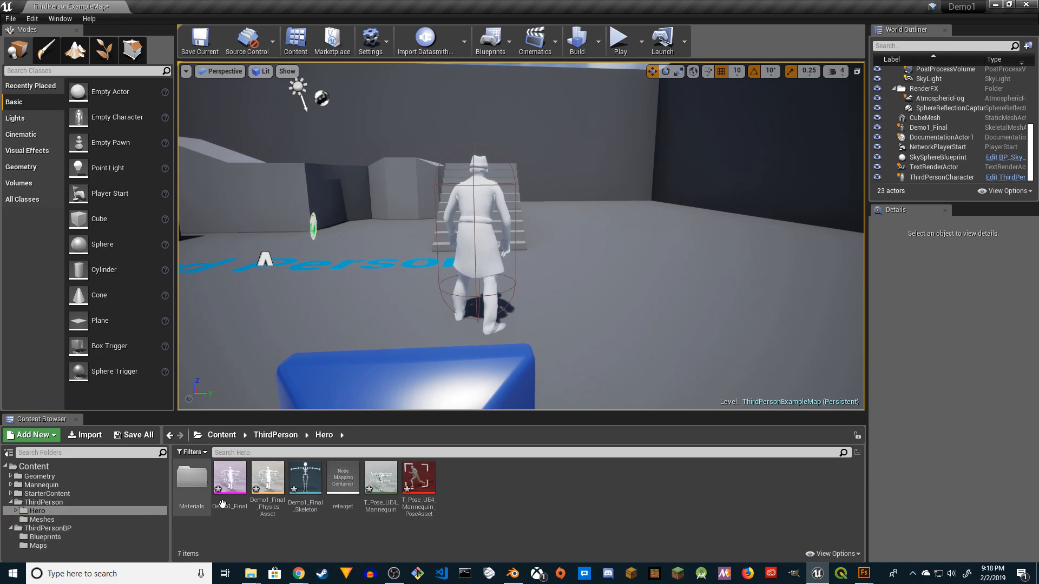
{"action": "right_click", "coordinate": [475, 491]}
{"action": "left_click", "coordinate": [533, 163]}
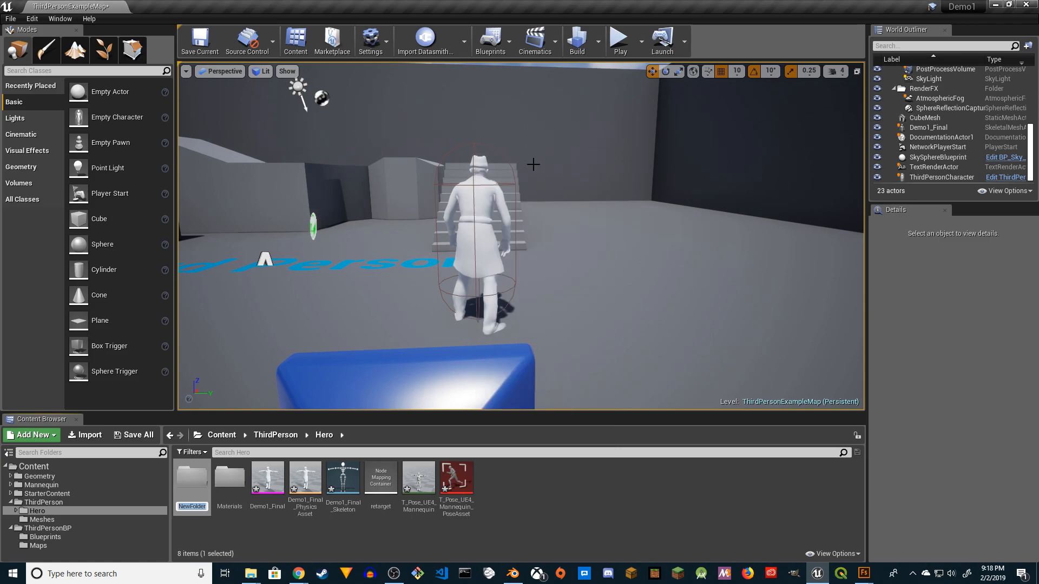
{"action": "type", "text": "Textures"}
{"action": "key", "text": "Return"}
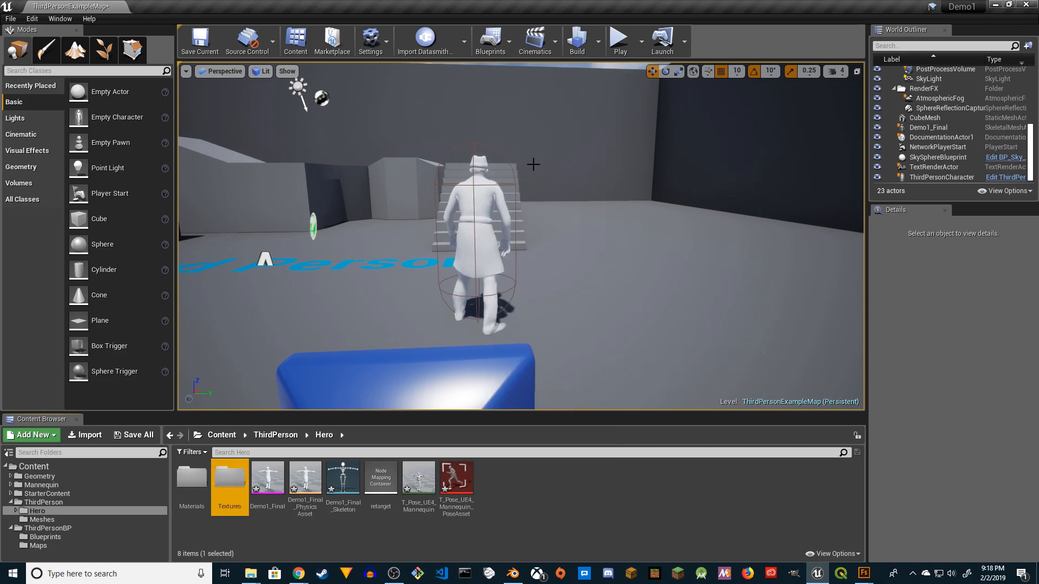
Step: Import the Demo1 texture images from the ASSETS Characters Demo1 folder on drive D into the Hero Textures folder
{"action": "double_click", "coordinate": [238, 474]}
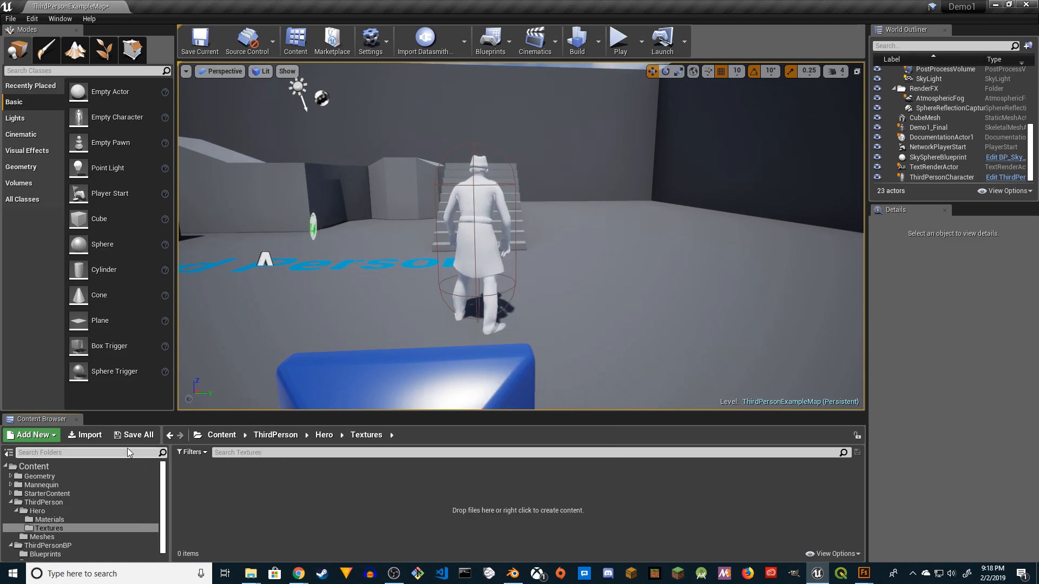
{"action": "left_click", "coordinate": [90, 435]}
{"action": "left_click", "coordinate": [255, 85]}
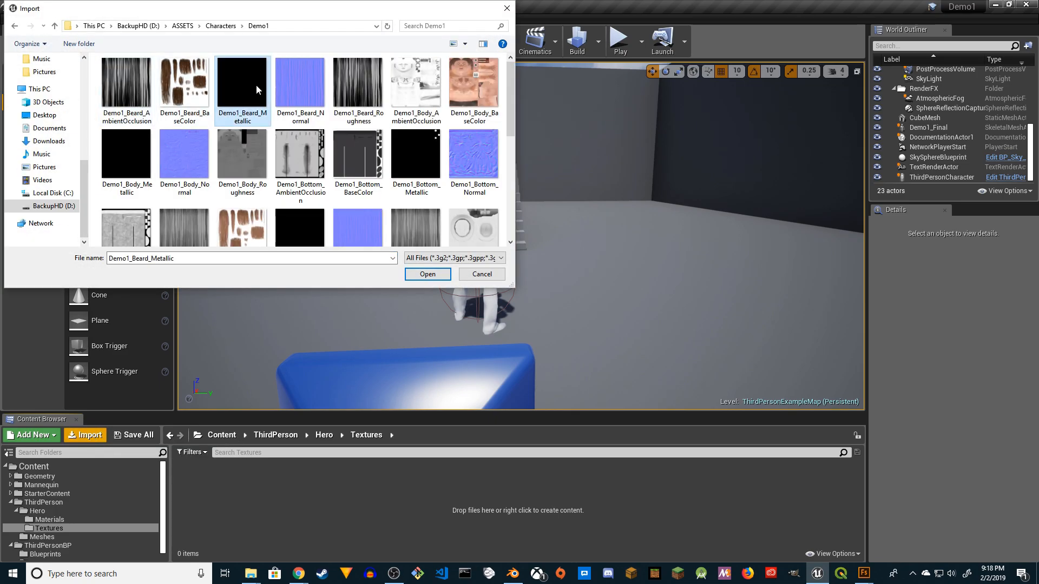
{"action": "left_click", "coordinate": [342, 157], "text": "shift"}
{"action": "left_click", "coordinate": [427, 274]}
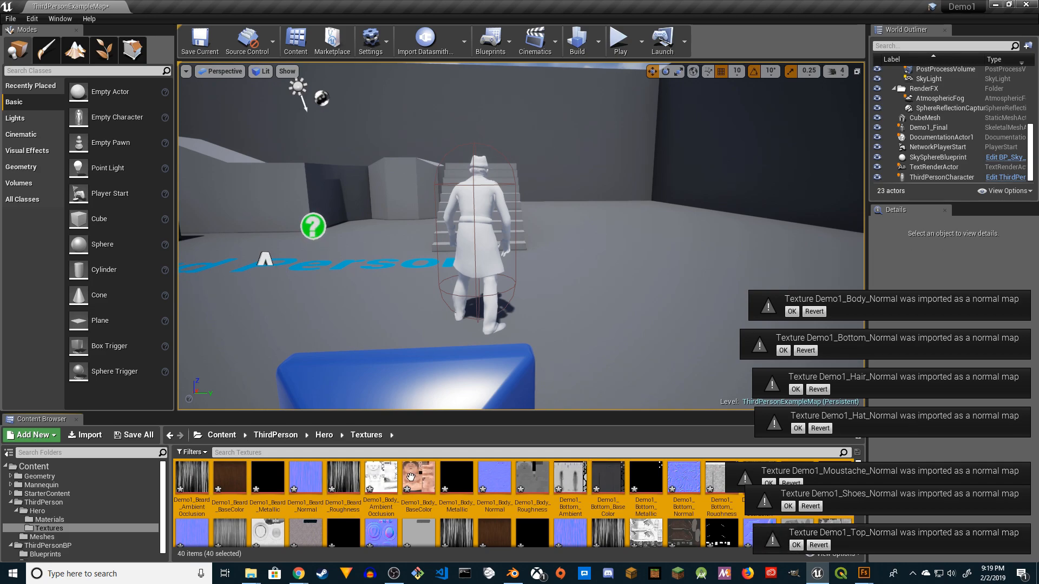
Step: Open the Bodymat_001 material, add all Demo1 textures matching "body" to its graph, and delete the original input node
{"action": "left_click", "coordinate": [43, 519]}
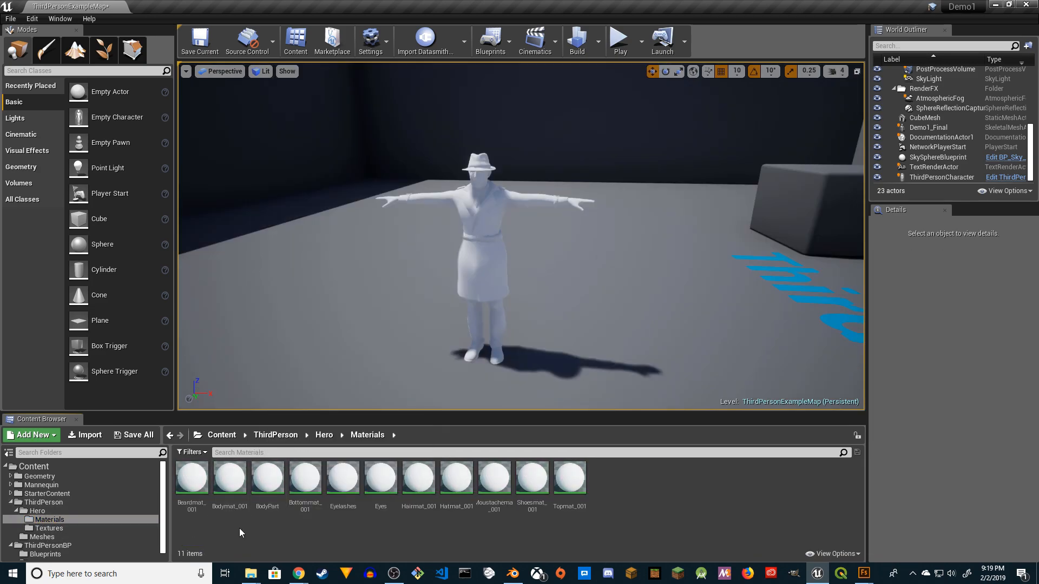
{"action": "double_click", "coordinate": [230, 479]}
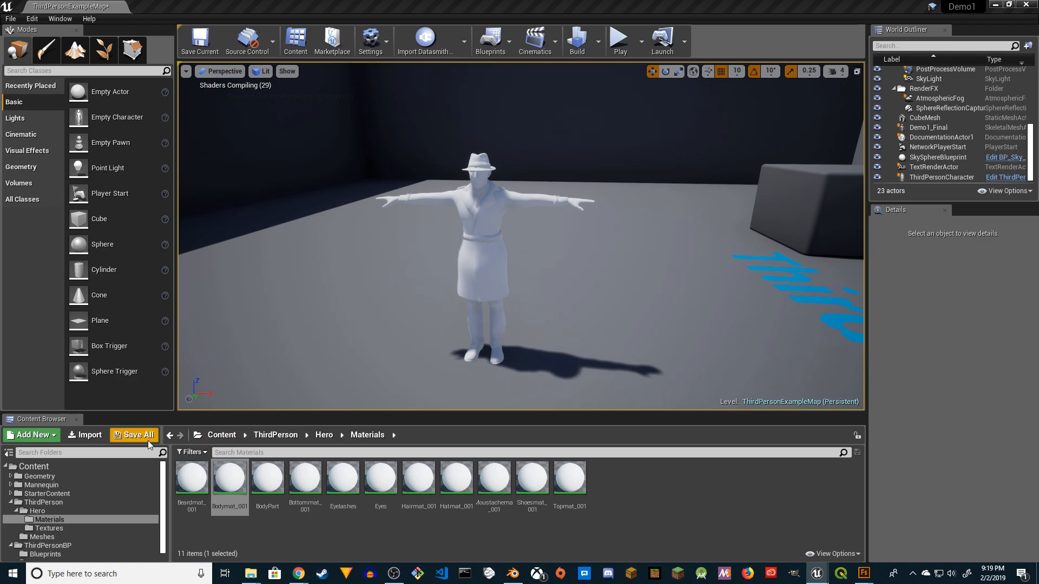
{"action": "left_click", "coordinate": [54, 526]}
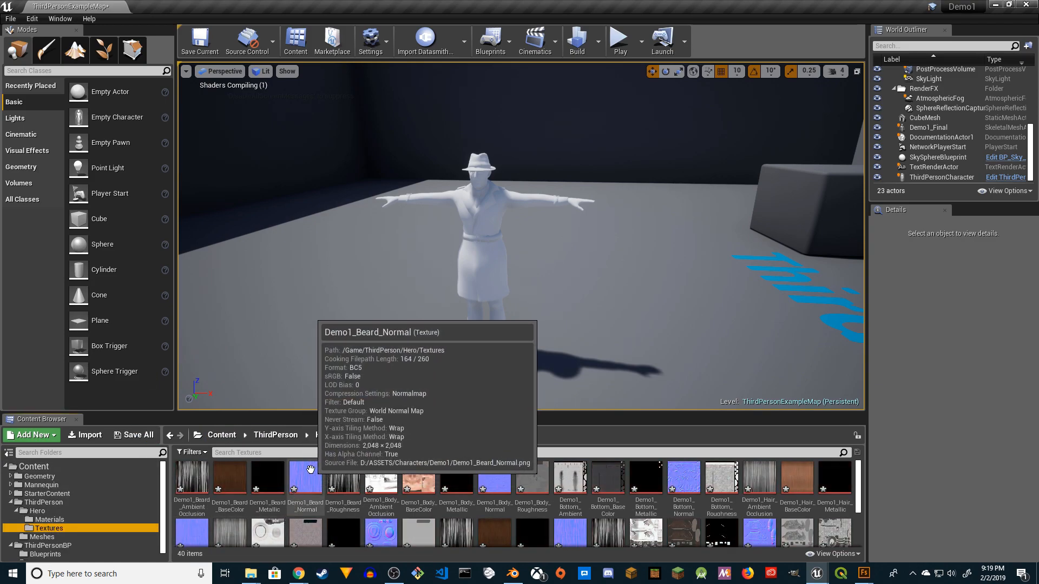
{"action": "left_click", "coordinate": [353, 454]}
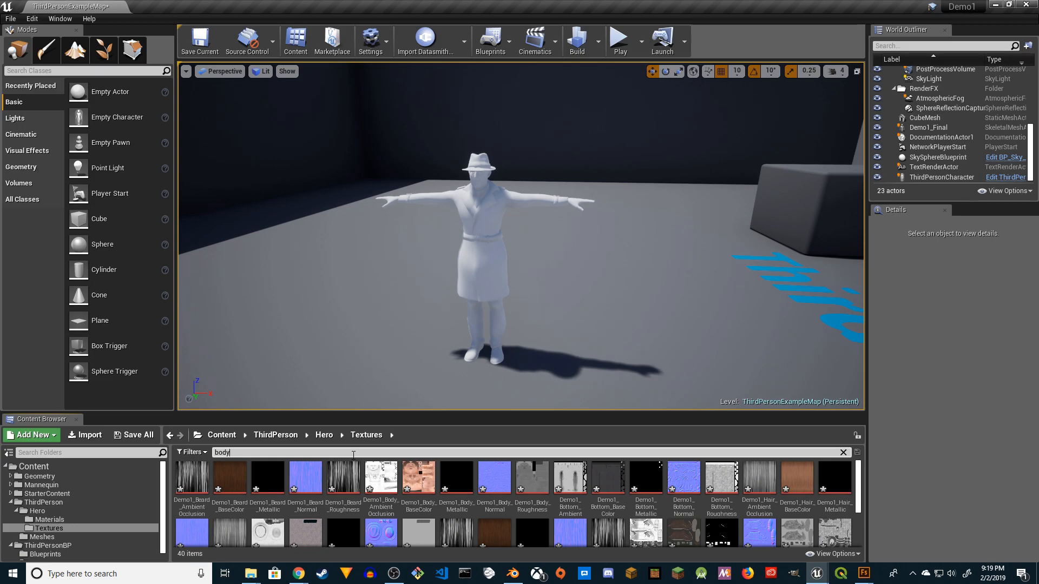
{"action": "left_click", "coordinate": [357, 539]}
{"action": "key", "text": "ctrl+a"}
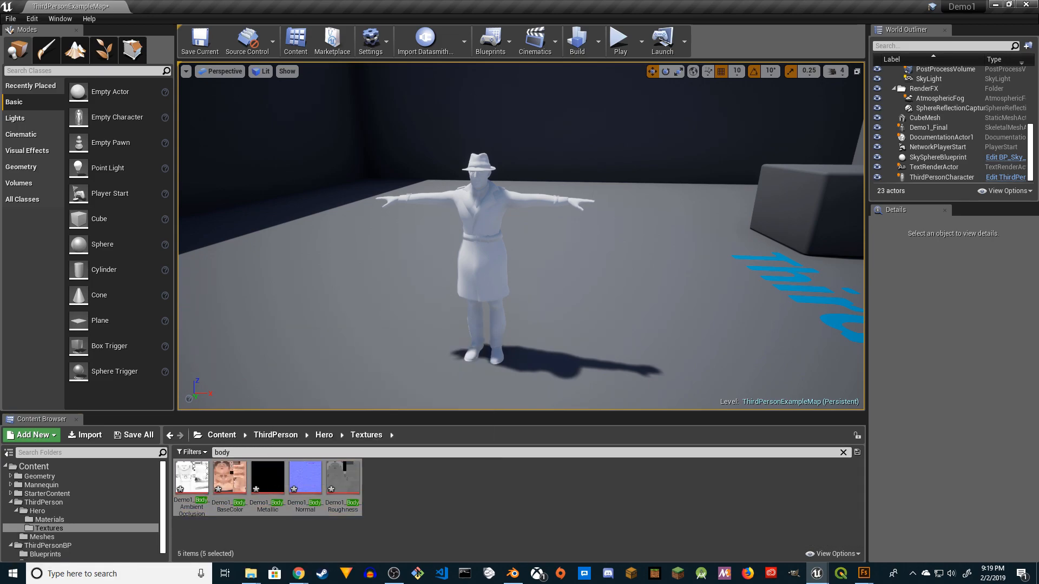
{"action": "left_click_drag", "start_coordinate": [541, 128], "coordinate": [535, 5]}
{"action": "left_click_drag", "start_coordinate": [541, 141], "coordinate": [700, 141]}
{"action": "left_click", "coordinate": [588, 209]}
{"action": "key", "text": "Delete"}
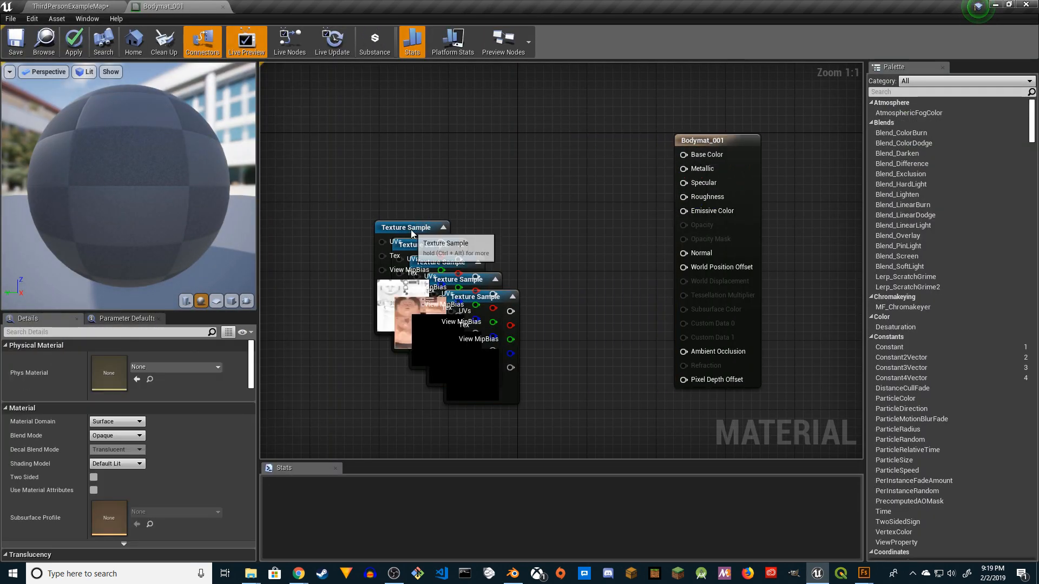
Step: Connect the Demo1_Body textures to Bodymat_001's matching Ambient Occlusion, Base Color, Metallic, Normal and Roughness inputs, spacing the nodes apart
{"action": "left_click_drag", "start_coordinate": [425, 228], "coordinate": [411, 124]}
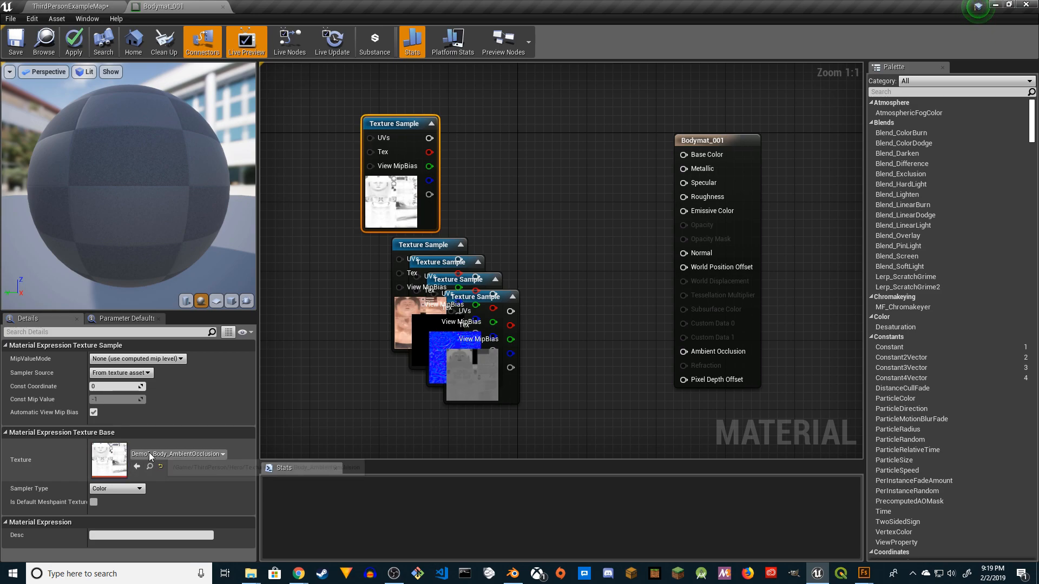
{"action": "left_click_drag", "start_coordinate": [429, 138], "coordinate": [695, 357]}
{"action": "left_click_drag", "start_coordinate": [454, 247], "coordinate": [684, 155]}
{"action": "left_click_drag", "start_coordinate": [445, 266], "coordinate": [684, 168]}
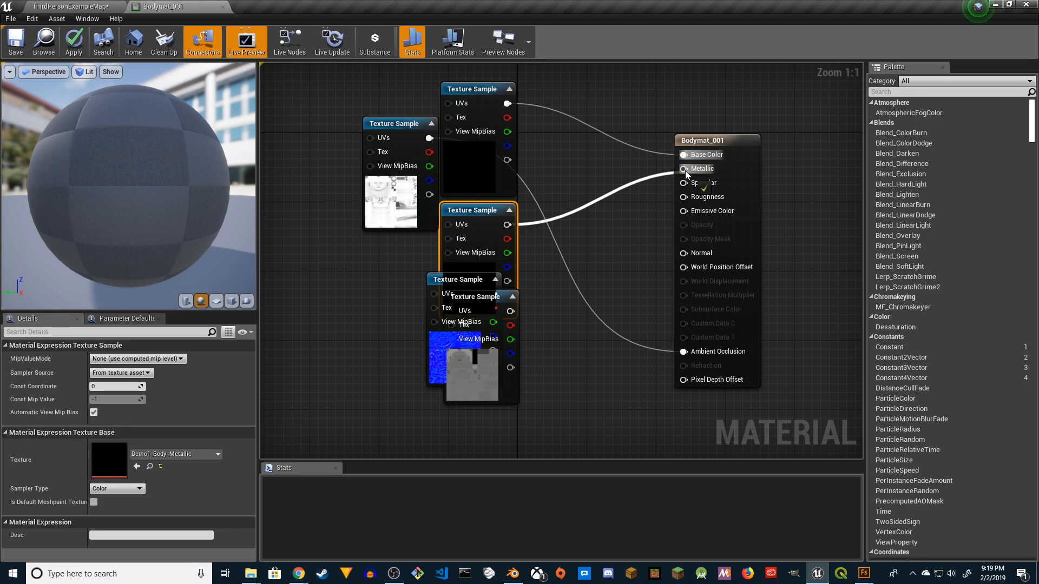
{"action": "left_click_drag", "start_coordinate": [458, 279], "coordinate": [683, 254]}
{"action": "left_click_drag", "start_coordinate": [510, 301], "coordinate": [684, 196]}
{"action": "right_click_drag", "start_coordinate": [635, 229], "coordinate": [583, 290]}
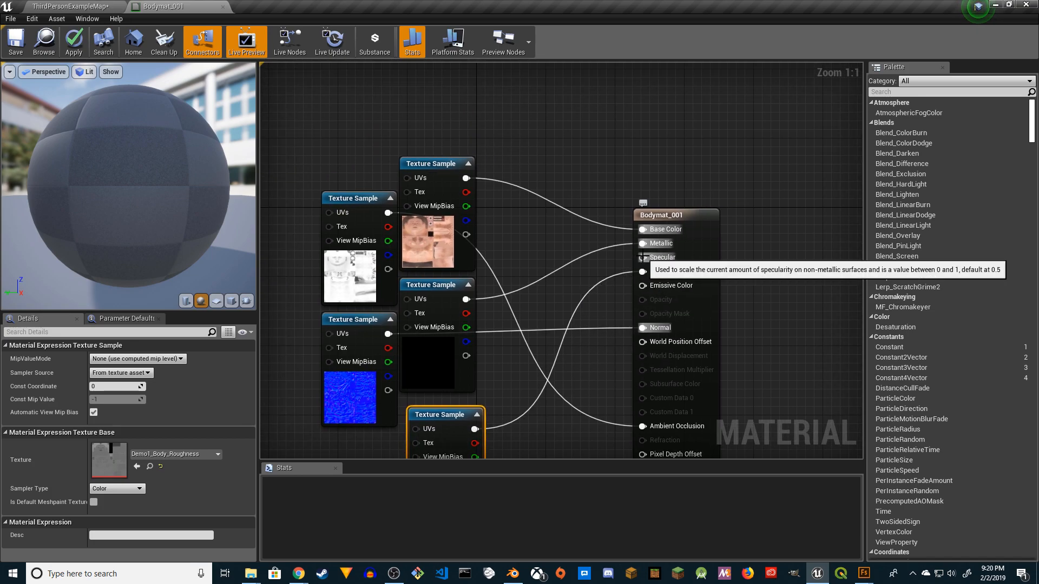
Step: Feed a Constant of 0.4 into Bodymat_001's Specular input, then apply and close the material
{"action": "right_click", "coordinate": [545, 147]}
{"action": "type", "text": "constant"}
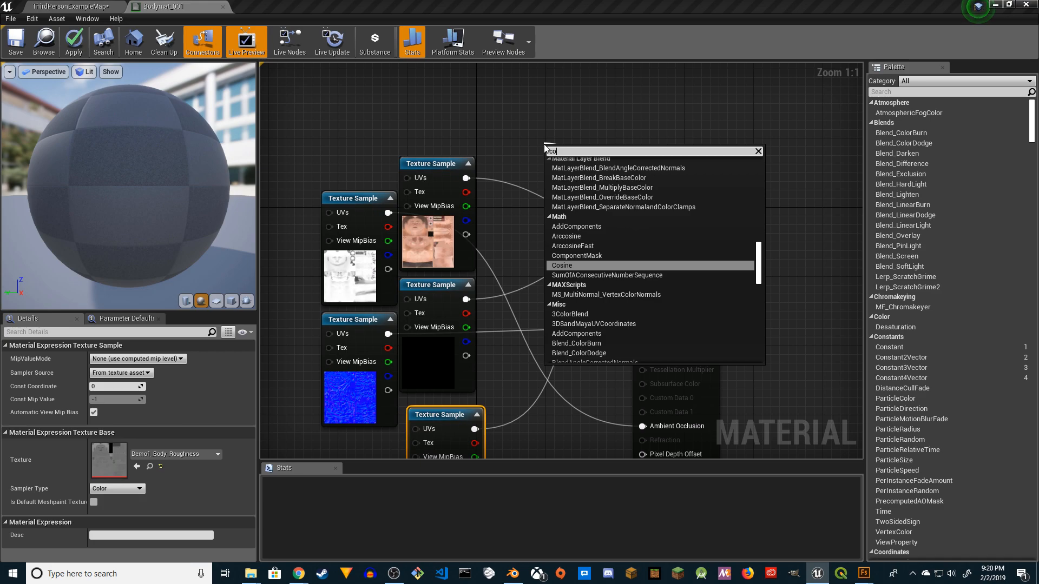
{"action": "key", "text": "Return"}
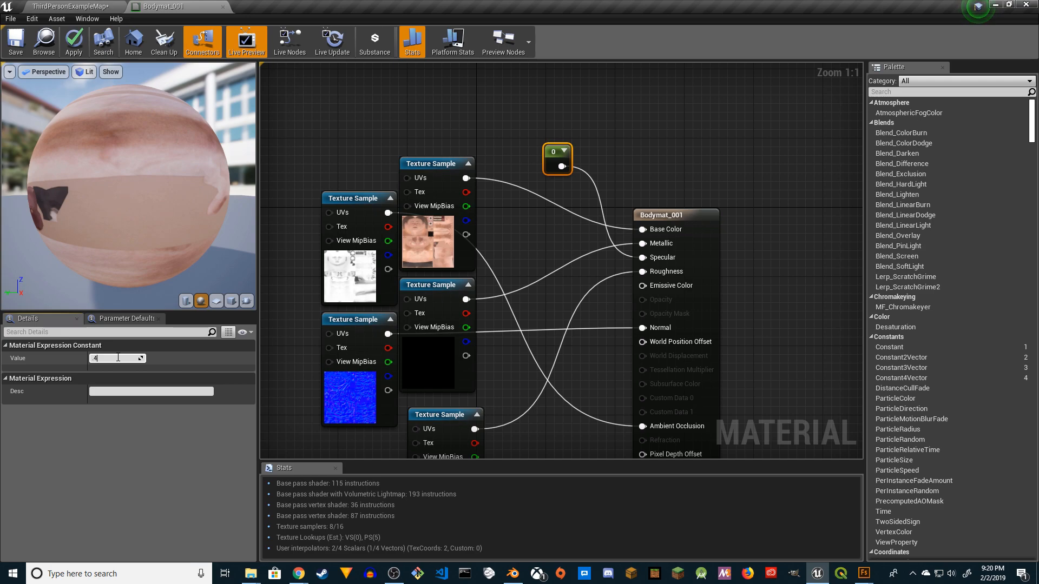
{"action": "left_click", "coordinate": [118, 358]}
{"action": "type", "text": ".4"}
{"action": "key", "text": "Return"}
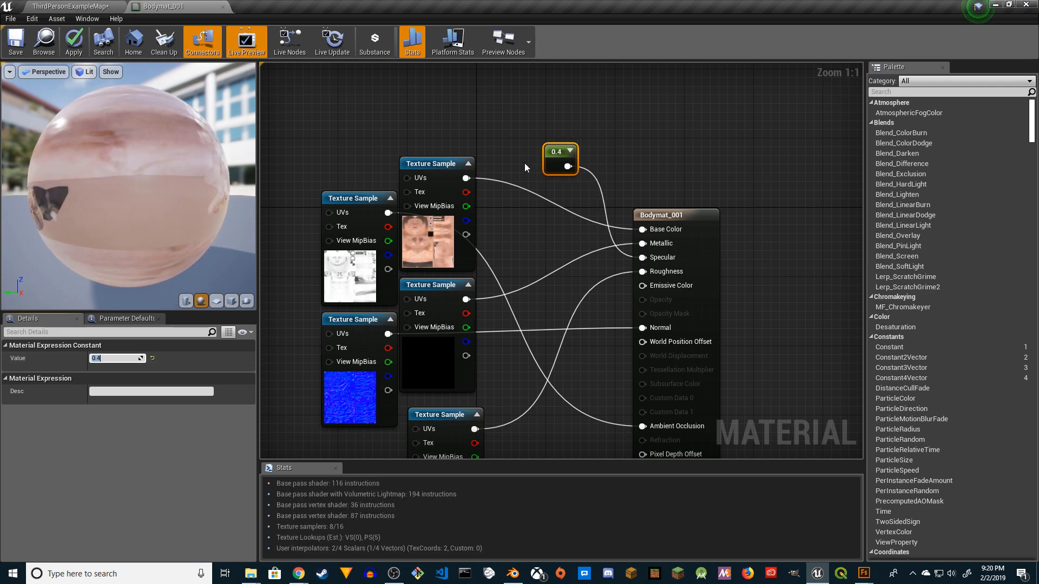
{"action": "left_click", "coordinate": [73, 41]}
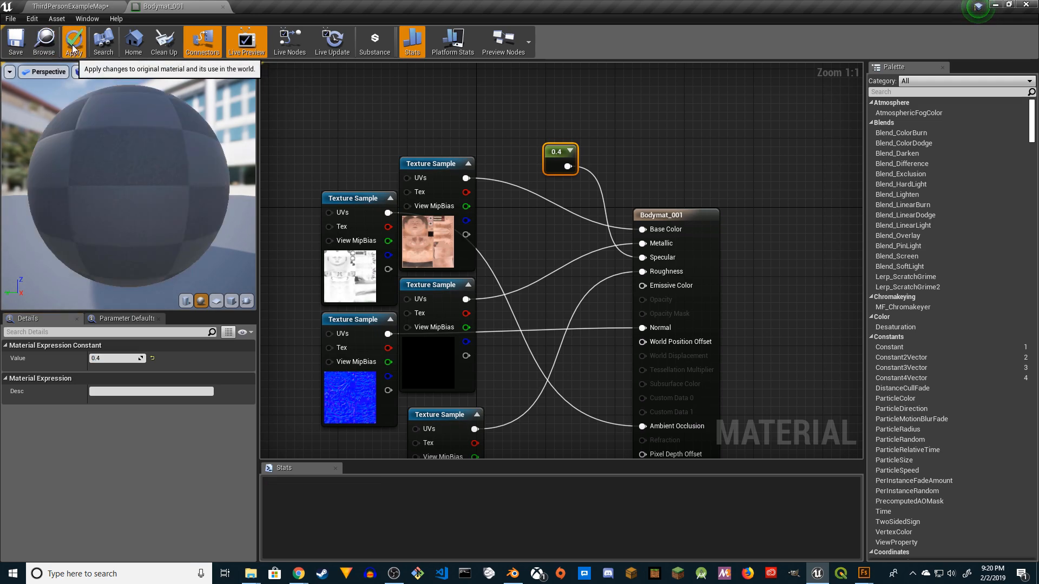
{"action": "left_click", "coordinate": [224, 7]}
Step: Examine the skin material on the T-posed character's face and hands up close, with the viewport camera speed set to 2
{"action": "scroll", "coordinate": [394, 184], "scroll_direction": "up", "scroll_amount": 3}
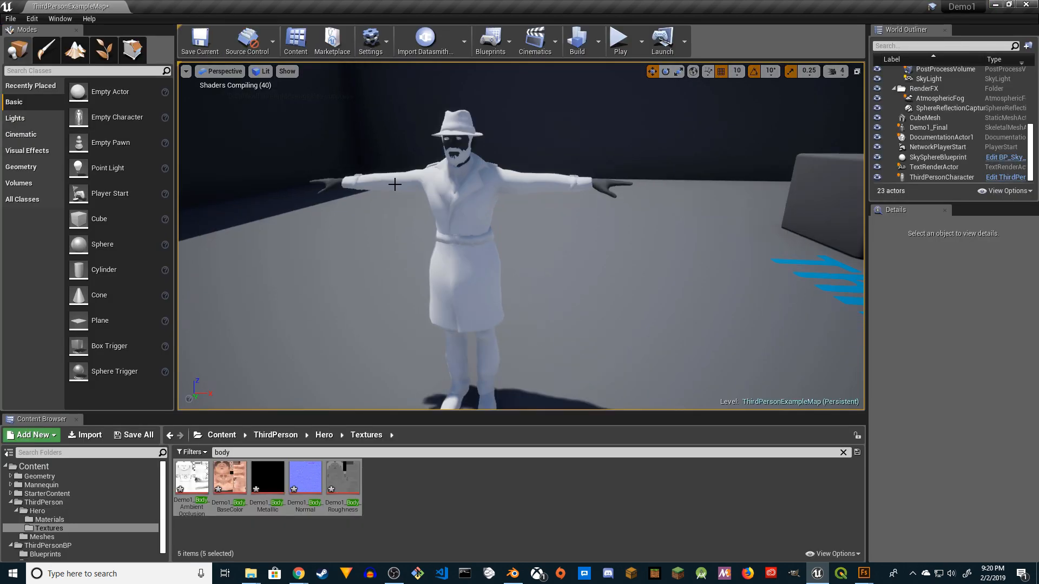
{"action": "right_click_drag", "start_coordinate": [377, 186], "coordinate": [359, 161]}
{"action": "mouse_move", "coordinate": [368, 283]}
{"action": "right_mouse_down"}
{"action": "mouse_move", "coordinate": [365, 262]}
{"action": "mouse_move", "coordinate": [373, 303]}
{"action": "mouse_move", "coordinate": [363, 303]}
{"action": "right_mouse_up"}
{"action": "key", "text": "w"}
{"action": "key", "text": "s"}
{"action": "key", "text": "w"}
{"action": "left_click", "coordinate": [836, 72]}
{"action": "left_click", "coordinate": [846, 98]}
{"action": "right_click_drag", "start_coordinate": [779, 156], "coordinate": [633, 226]}
{"action": "key", "text": "w"}
{"action": "key", "text": "s"}
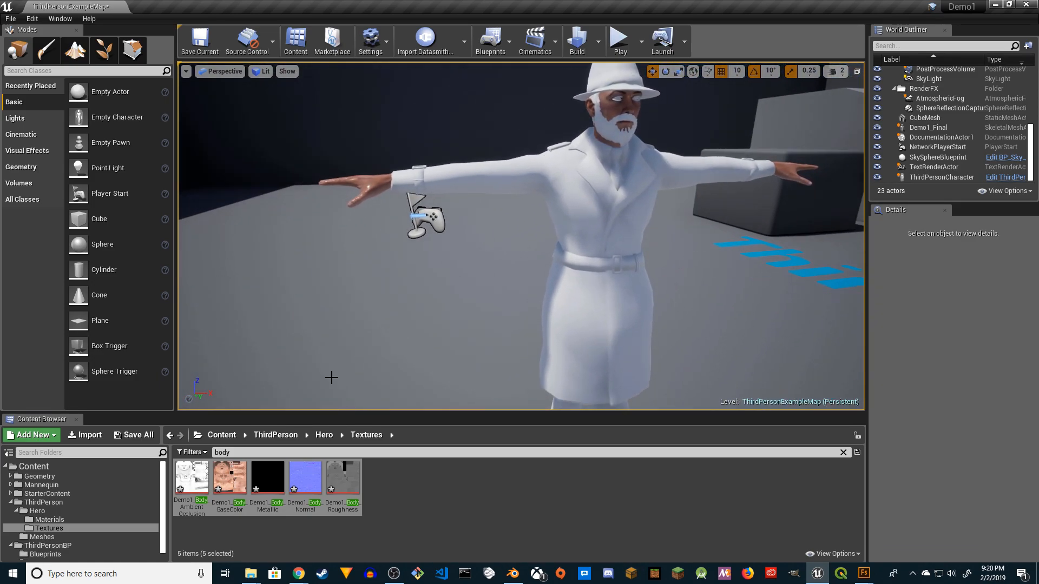
Step: Open the Eyes material from the Hero Materials folder and add the Demo1_Body_BaseColor texture to its graph
{"action": "left_click", "coordinate": [36, 511]}
{"action": "left_click", "coordinate": [50, 519]}
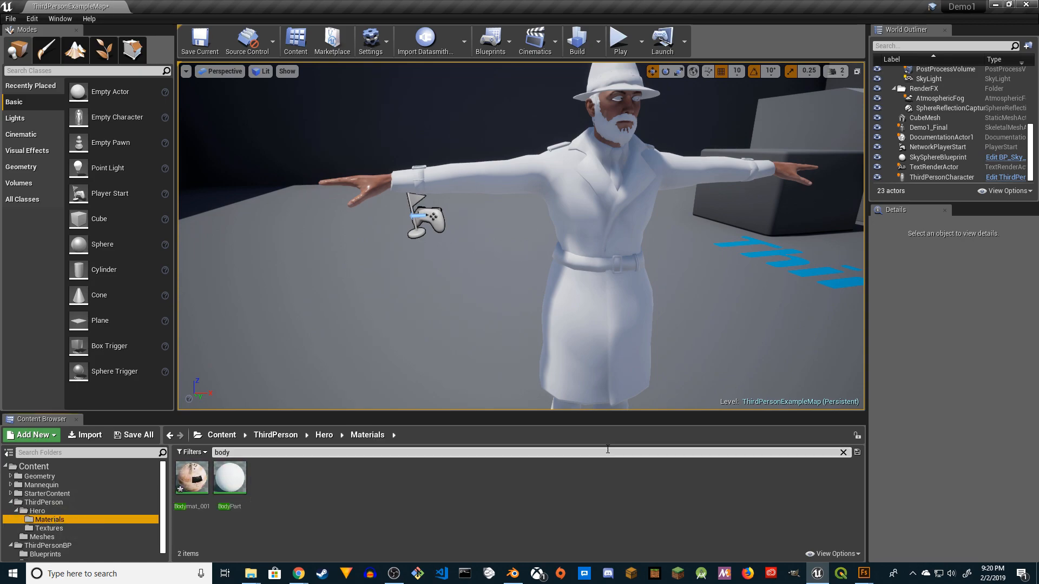
{"action": "left_click", "coordinate": [842, 452]}
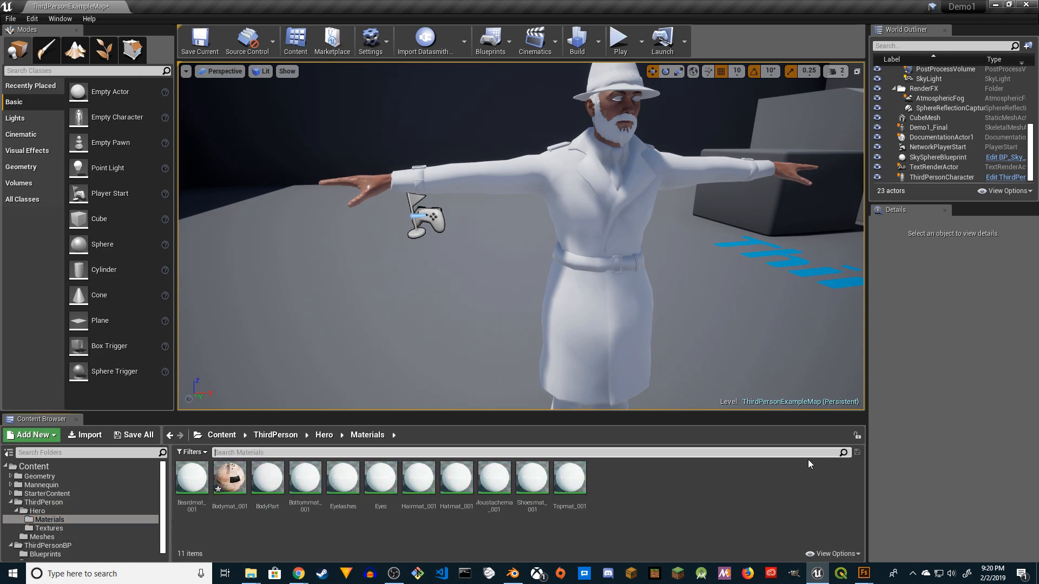
{"action": "double_click", "coordinate": [392, 478]}
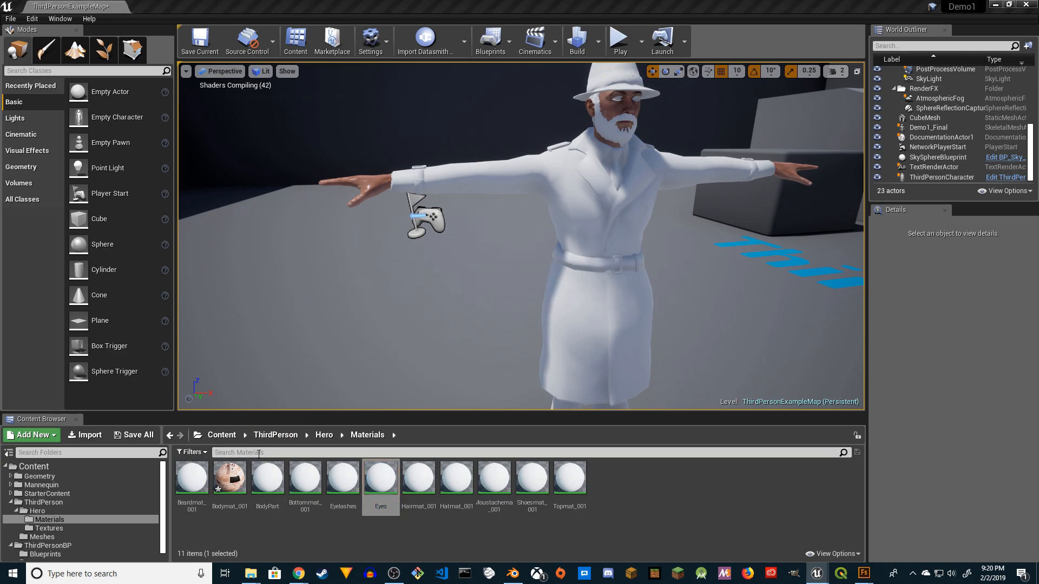
{"action": "left_click", "coordinate": [48, 528]}
{"action": "type", "text": "body"}
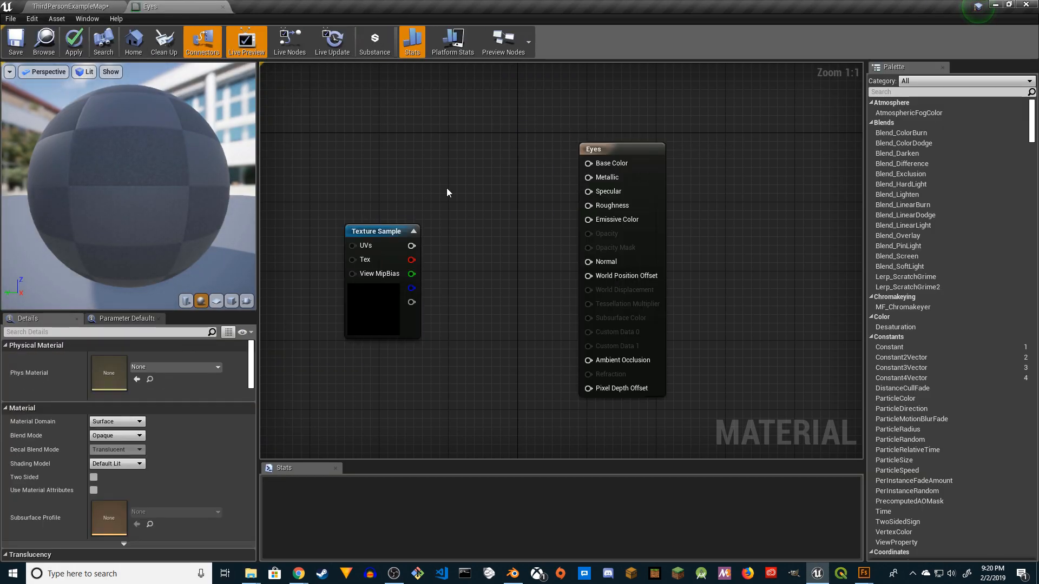
Step: Connect the Demo1_Body_BaseColor texture to the Eyes material's Base Color, apply the material and return to the level
{"action": "left_click_drag", "start_coordinate": [396, 219], "coordinate": [588, 163]}
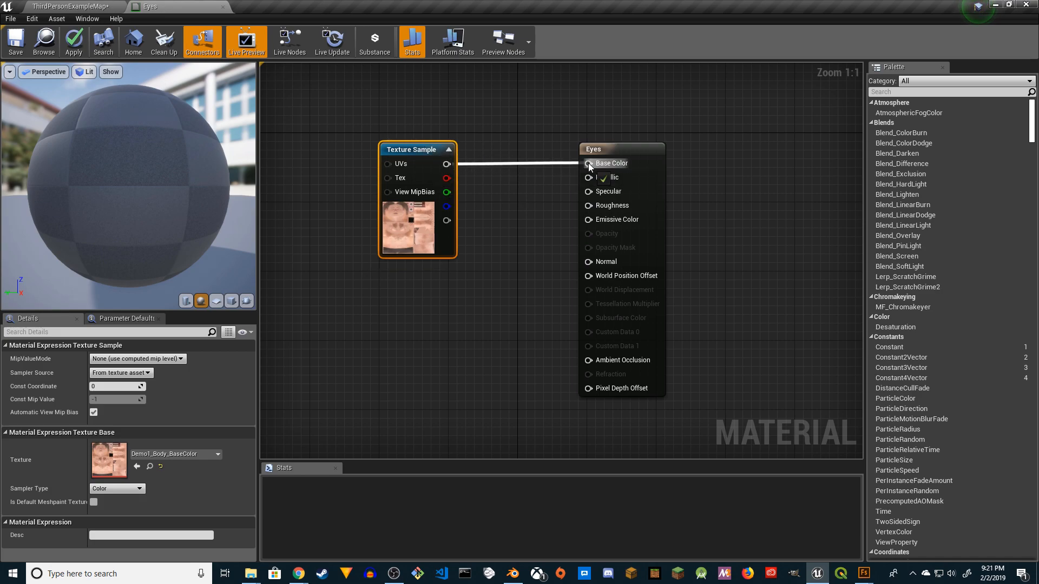
{"action": "left_click", "coordinate": [313, 314]}
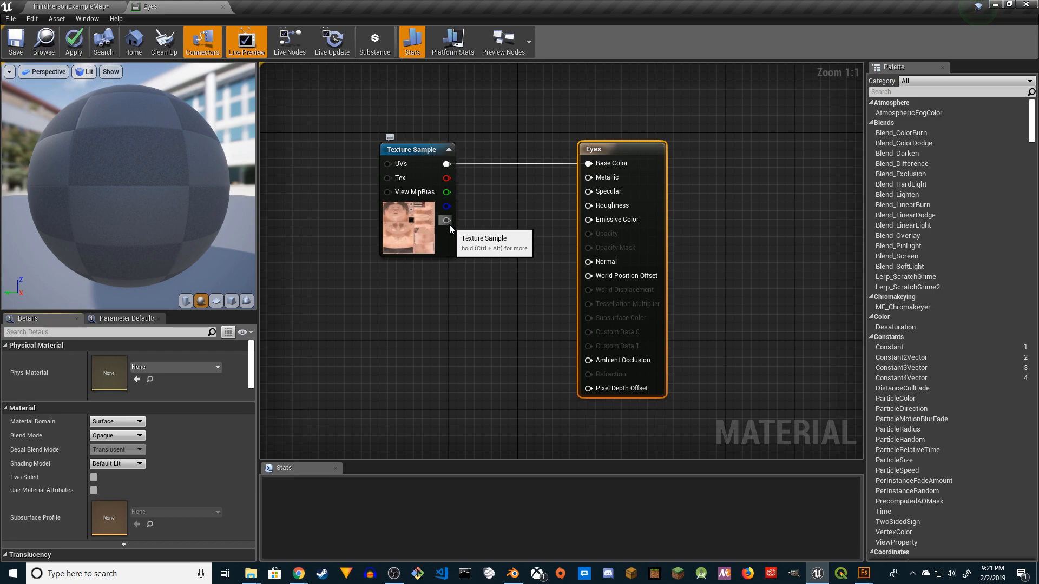
{"action": "left_click", "coordinate": [74, 41]}
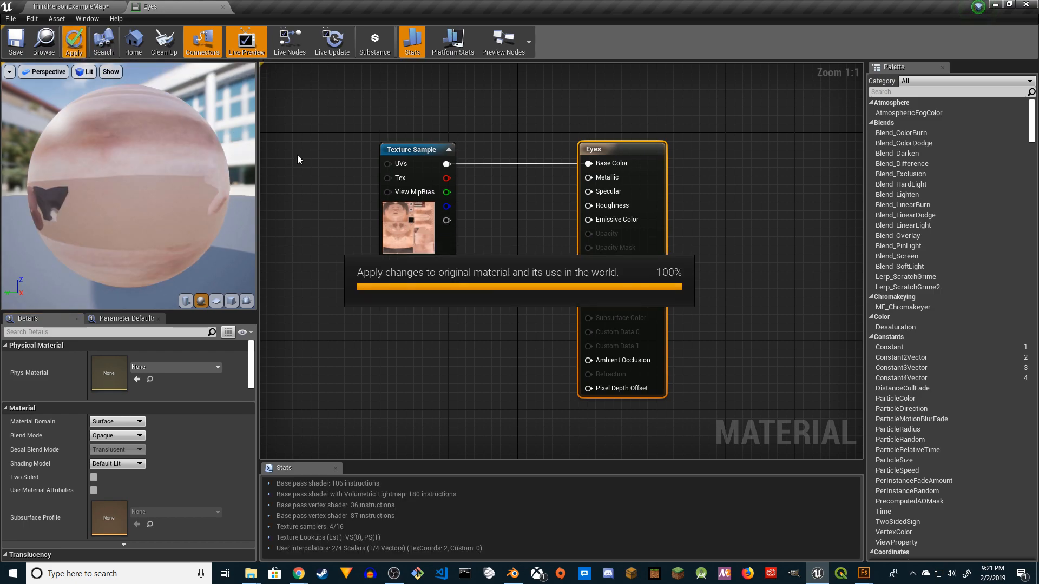
{"action": "left_click", "coordinate": [79, 5]}
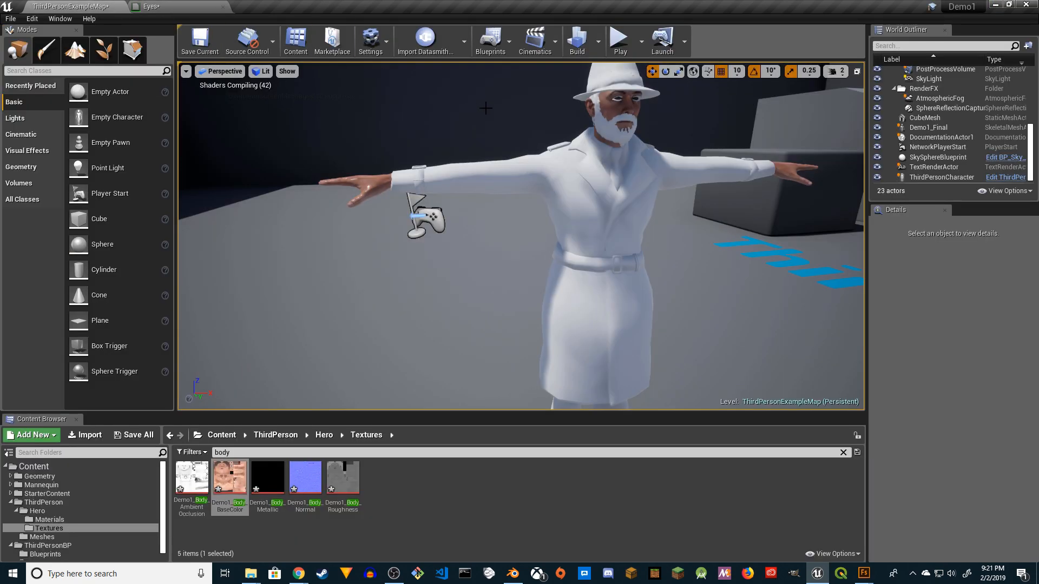
Step: Examine the character's eyes and white eyelashes up close in the level and compare them with the Eyes material graph
{"action": "right_click_drag", "start_coordinate": [551, 117], "coordinate": [521, 77]}
{"action": "key", "text": "w"}
{"action": "key", "text": "w"}
{"action": "key", "text": "w"}
{"action": "key", "text": "d"}
{"action": "key", "text": "s"}
{"action": "key", "text": "w"}
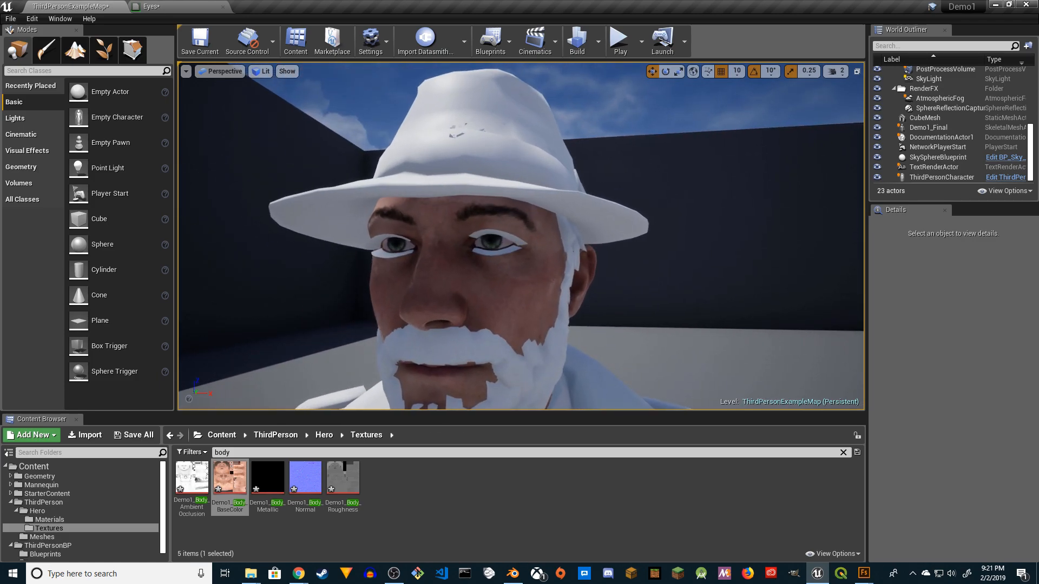
{"action": "left_click", "coordinate": [208, 6]}
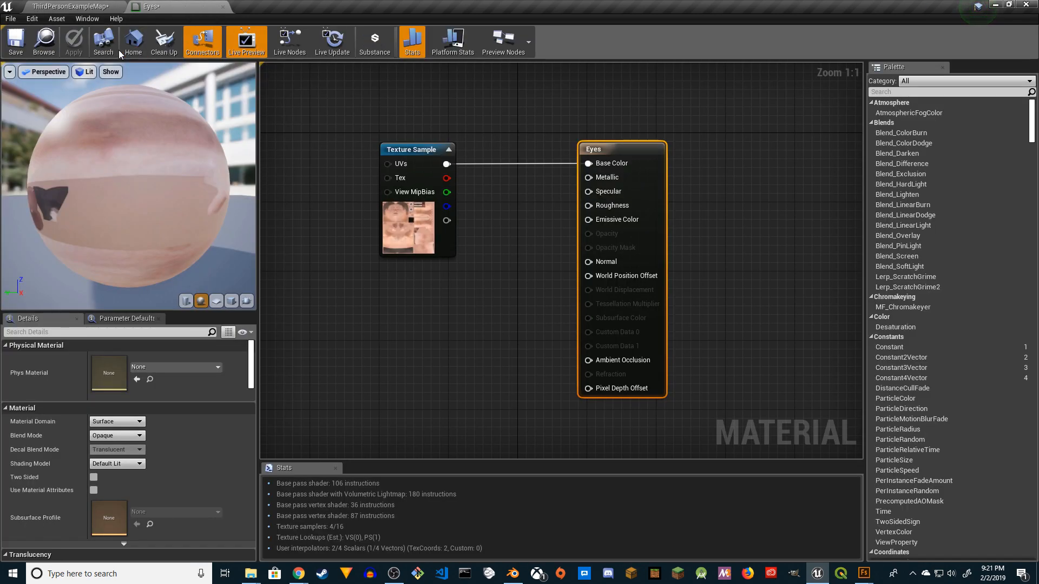
{"action": "left_click", "coordinate": [85, 6]}
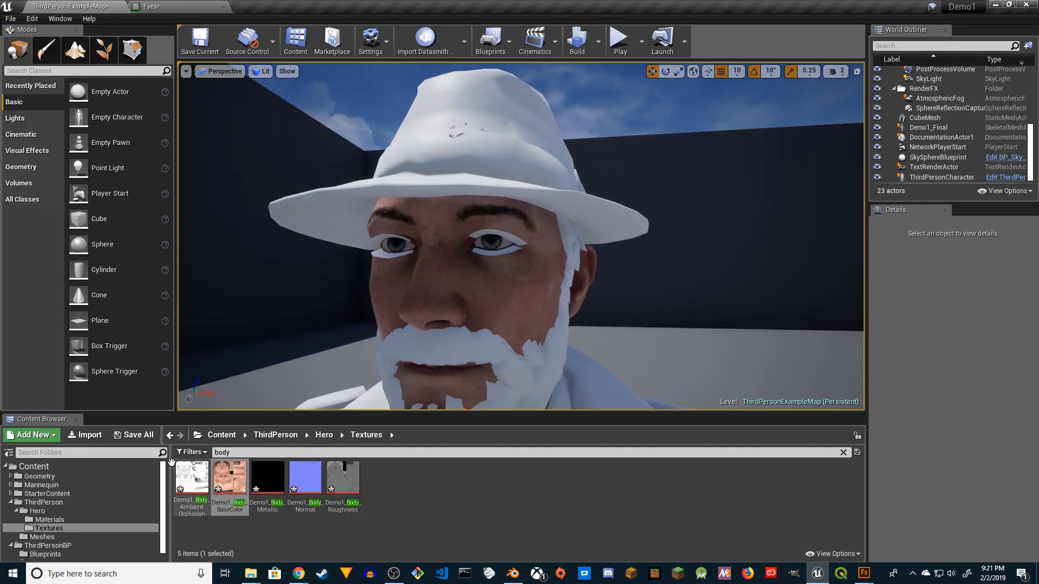
Step: Clear the asset search in the Hero Materials folder and open the Eyelashes material
{"action": "left_click", "coordinate": [50, 519]}
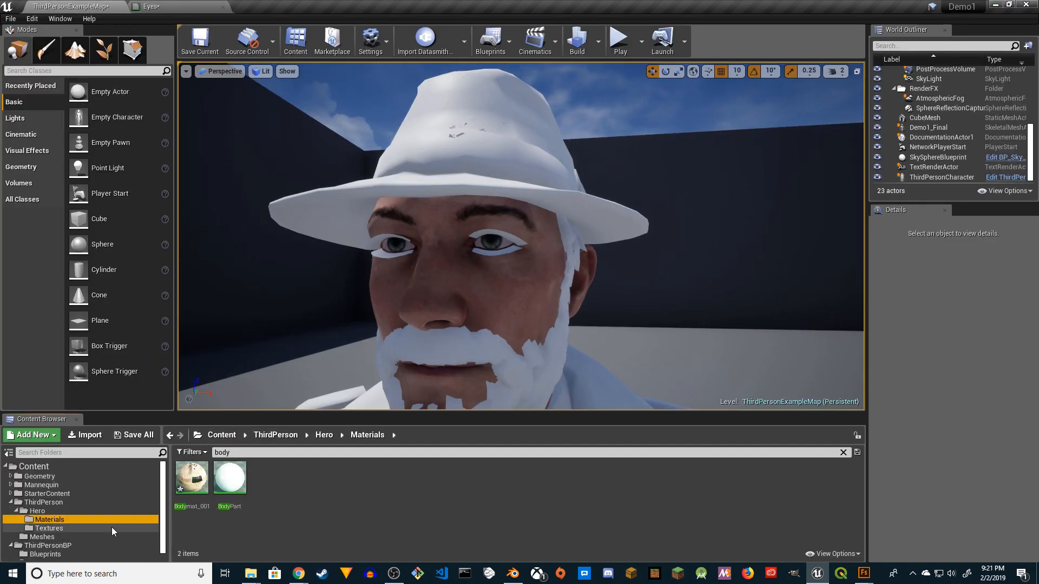
{"action": "left_click", "coordinate": [843, 452]}
{"action": "left_click", "coordinate": [401, 534]}
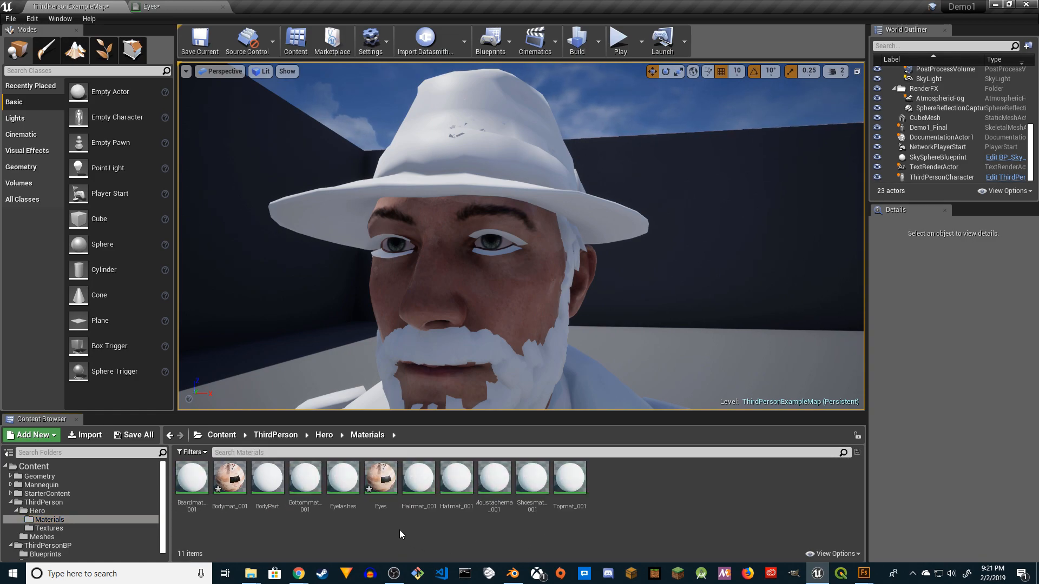
{"action": "double_click", "coordinate": [347, 477]}
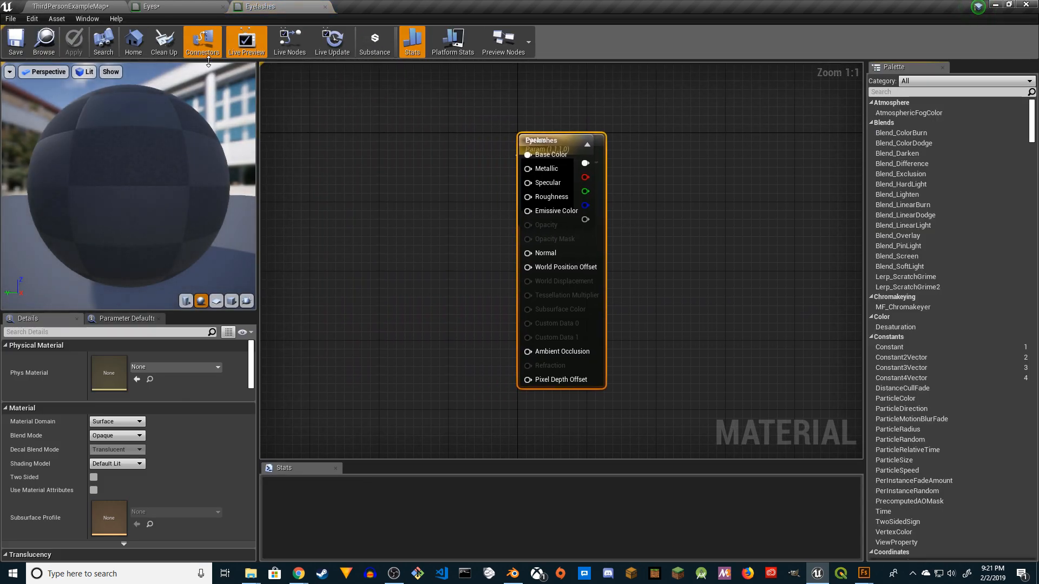
Step: Replace the Eyelashes Param node with a copy of the Eyes material's Demo1_Body_BaseColor Texture Sample and connect it to Base Color
{"action": "left_click", "coordinate": [541, 192]}
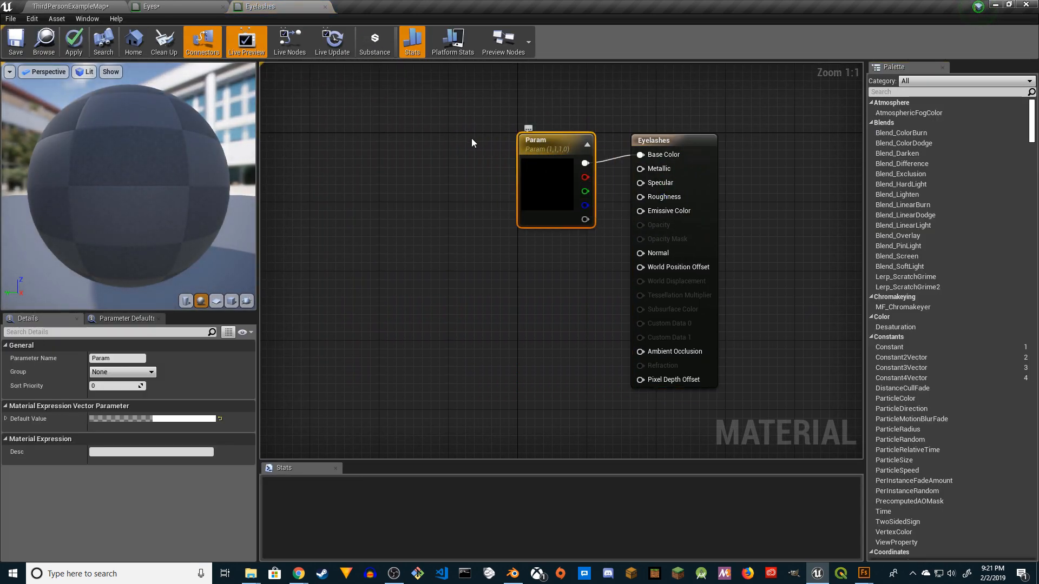
{"action": "left_click", "coordinate": [151, 6]}
{"action": "left_click_drag", "start_coordinate": [310, 140], "coordinate": [459, 277]}
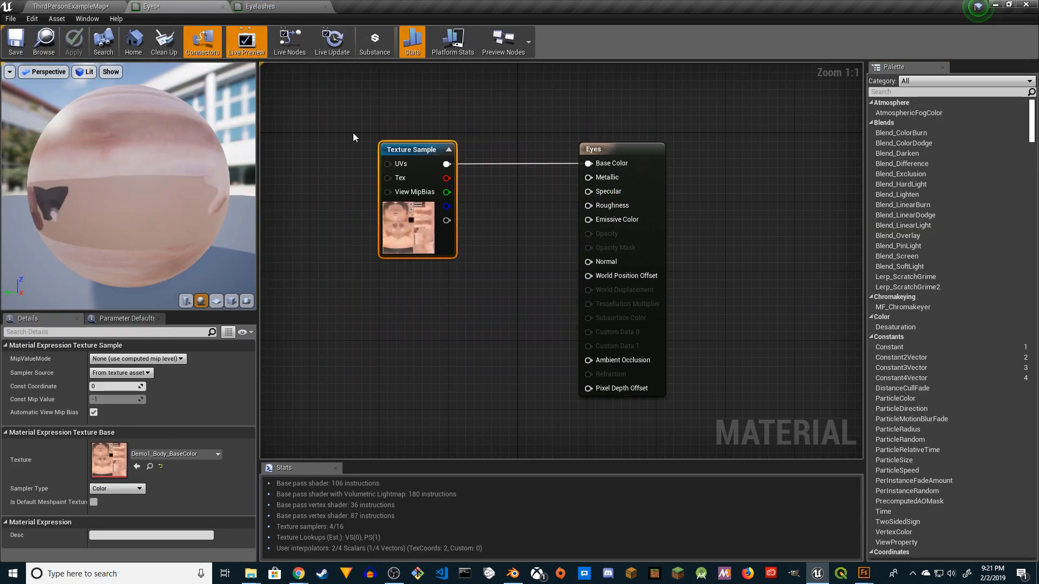
{"action": "left_click", "coordinate": [287, 11]}
{"action": "key", "text": "ctrl+v"}
{"action": "left_click_drag", "start_coordinate": [483, 168], "coordinate": [644, 157]}
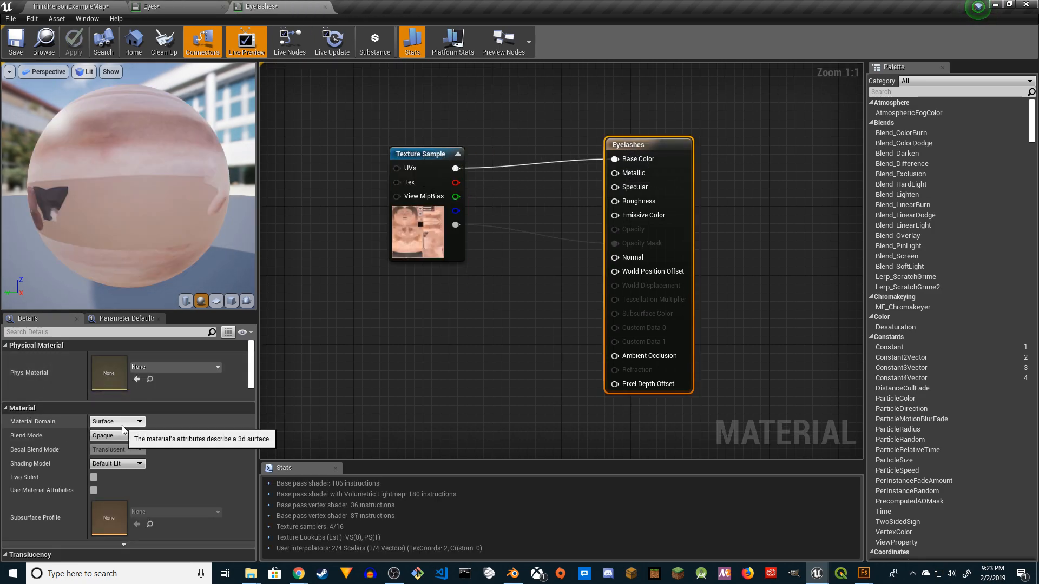
Step: Set the Eyelashes material's Blend Mode to Translucent and enable Two Sided
{"action": "left_click", "coordinate": [116, 437]}
{"action": "left_click", "coordinate": [121, 458]}
{"action": "left_click", "coordinate": [94, 476]}
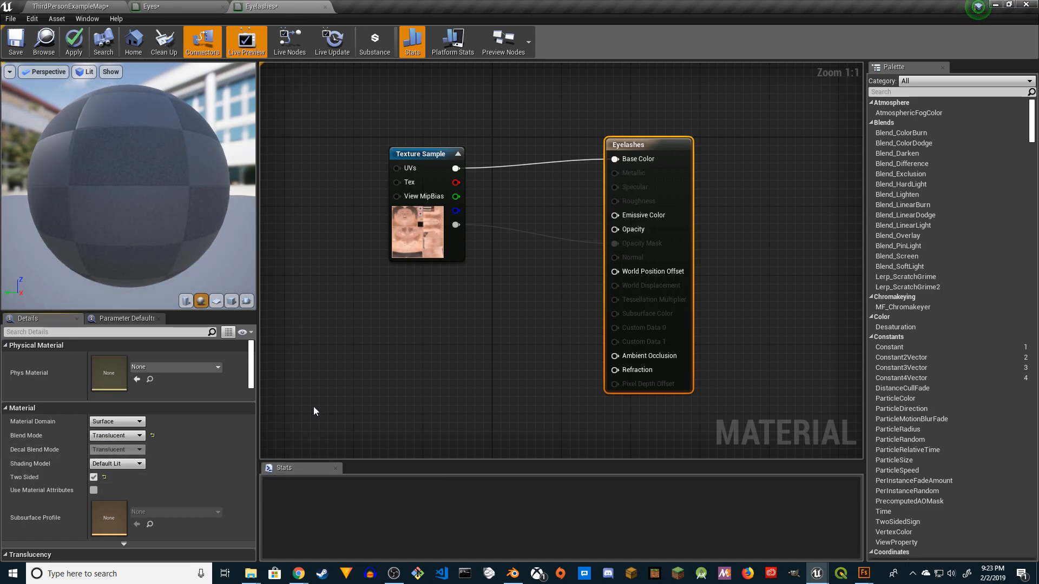
Step: Connect the texture's alpha output to Opacity, break its link to Opacity Mask, and apply the Eyelashes material
{"action": "left_click_drag", "start_coordinate": [455, 224], "coordinate": [548, 241]}
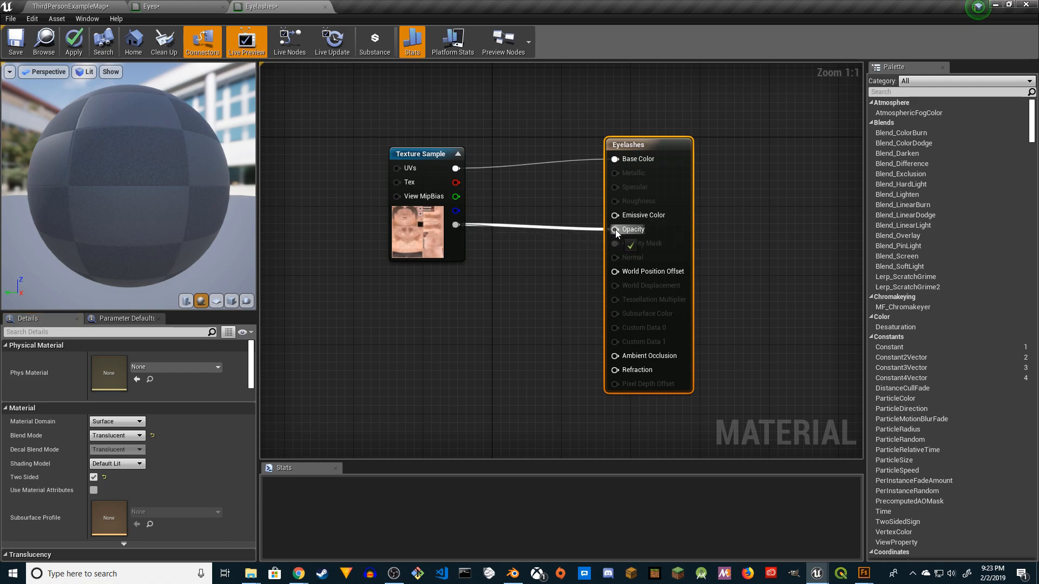
{"action": "left_click_drag", "start_coordinate": [615, 230], "coordinate": [615, 229]}
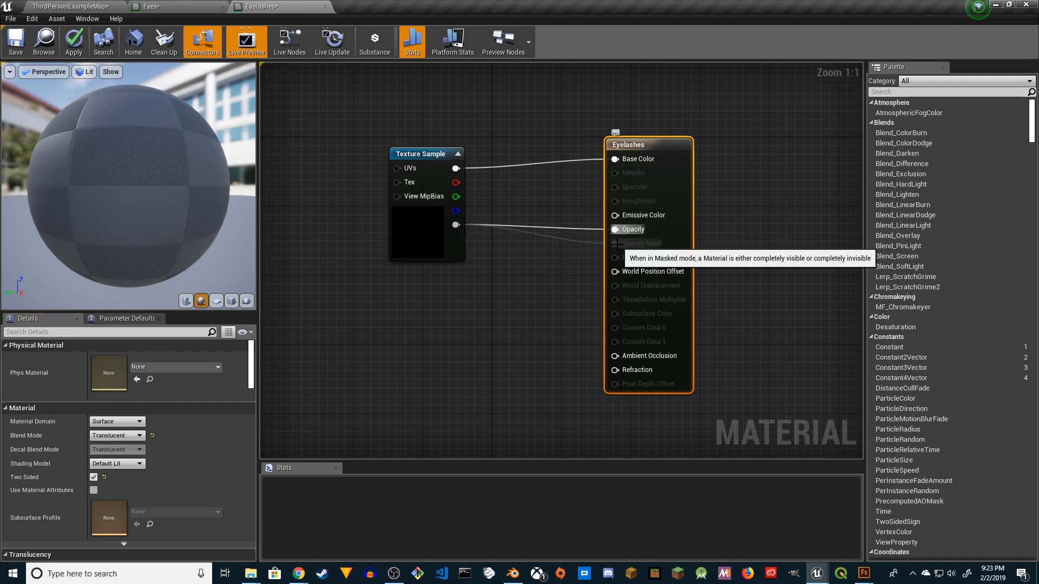
{"action": "right_click", "coordinate": [534, 286]}
{"action": "left_click", "coordinate": [579, 250]}
{"action": "left_click_drag", "start_coordinate": [614, 241], "coordinate": [555, 262]}
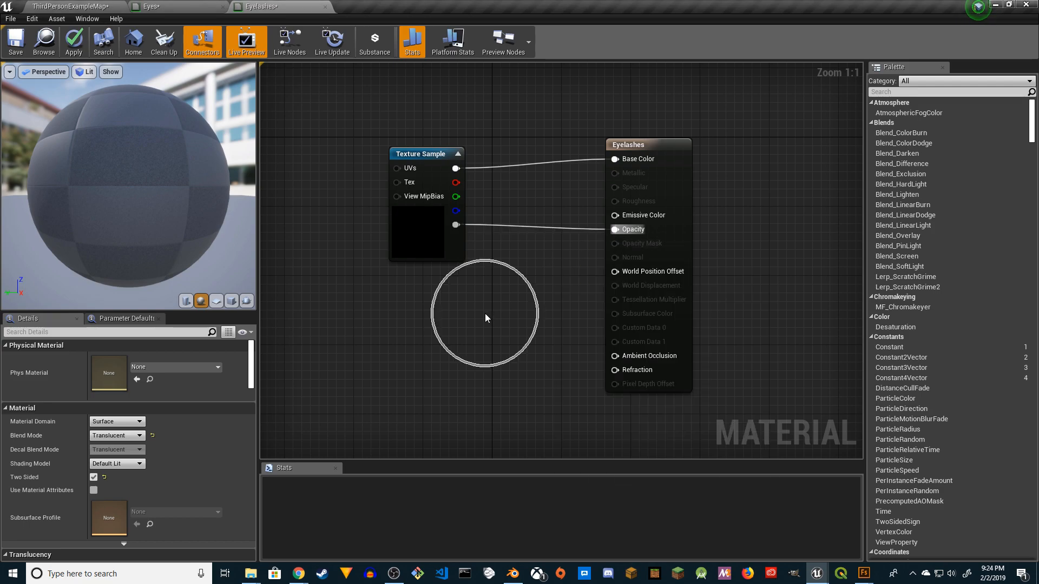
{"action": "left_click", "coordinate": [484, 314]}
{"action": "left_click", "coordinate": [77, 53]}
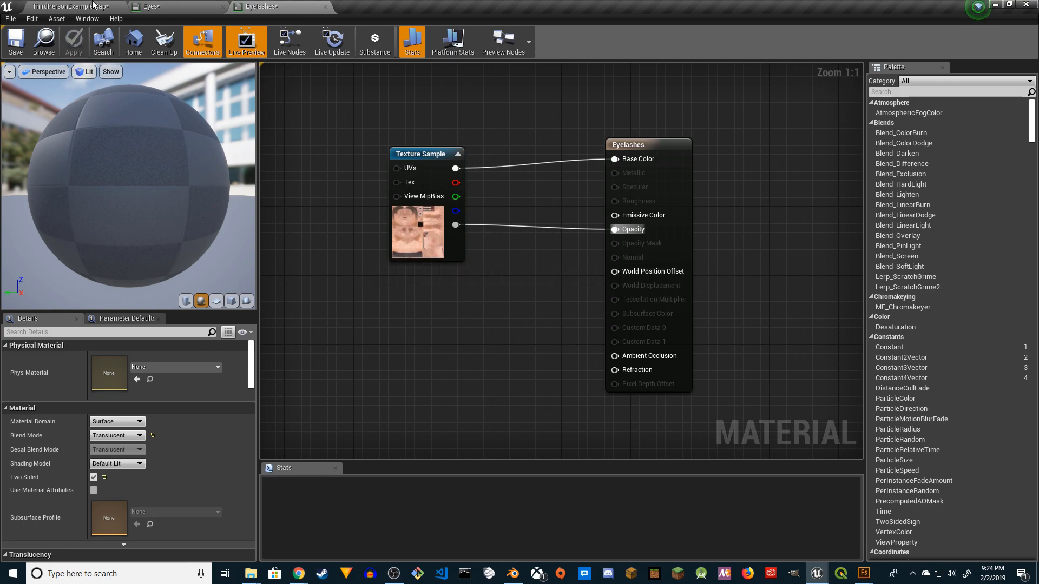
Step: Examine the translucent eyelashes on the character's face in the level, both close up and from farther back
{"action": "left_click", "coordinate": [94, 4]}
{"action": "right_click_drag", "start_coordinate": [661, 265], "coordinate": [661, 255]}
{"action": "right_click_drag", "start_coordinate": [520, 238], "coordinate": [503, 255]}
{"action": "key", "text": "s"}
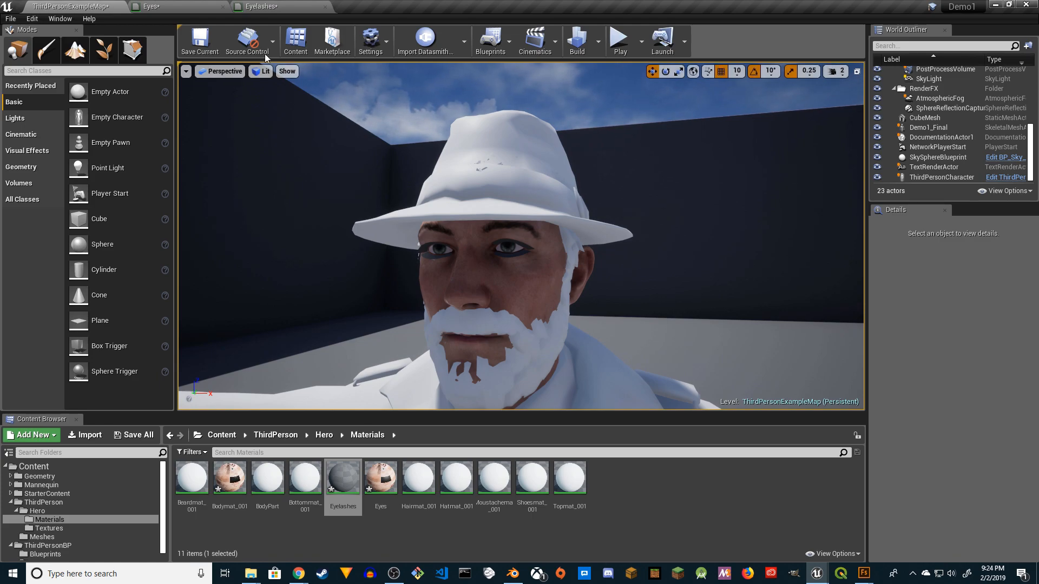
{"action": "left_click", "coordinate": [261, 6]}
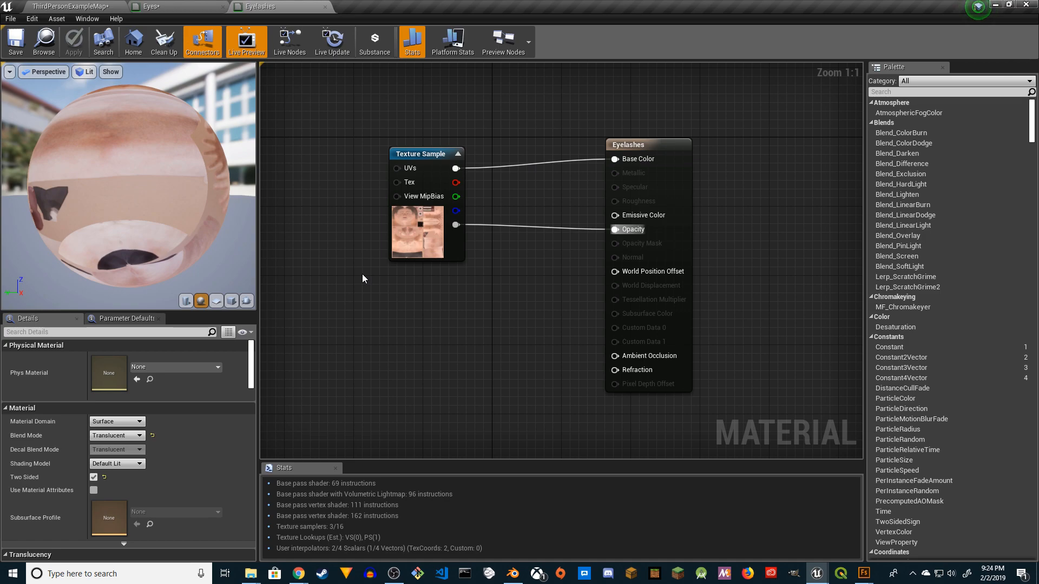
{"action": "left_click", "coordinate": [97, 6]}
{"action": "scroll", "coordinate": [564, 261], "scroll_direction": "up", "scroll_amount": 8}
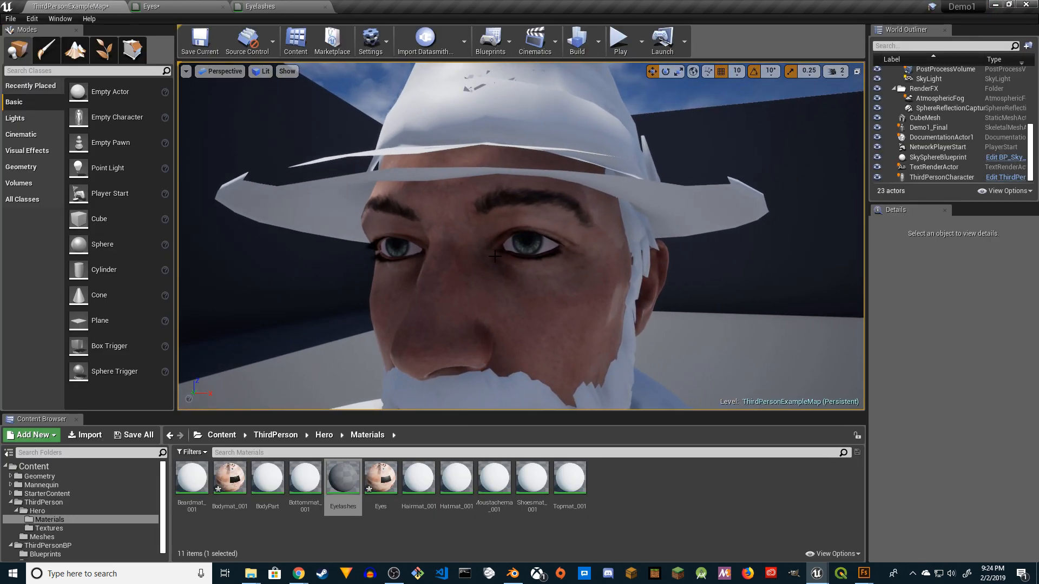
{"action": "scroll", "coordinate": [494, 256], "scroll_direction": "down", "scroll_amount": 8}
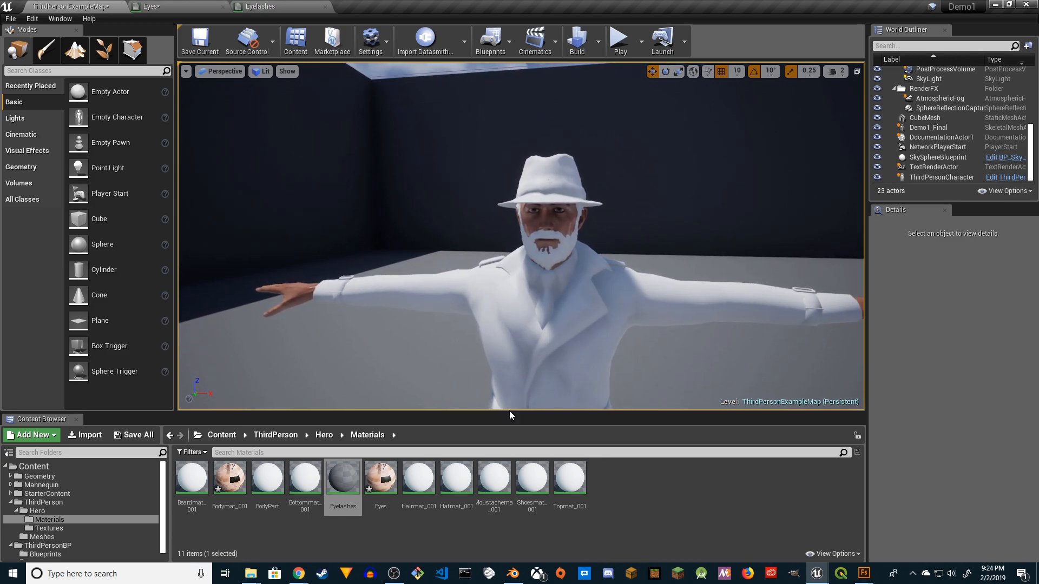
Step: Open the Hairmat_001 material, then search the Hero Textures folder for "hair" and select Demo1_Hair_BaseColor
{"action": "double_click", "coordinate": [418, 477]}
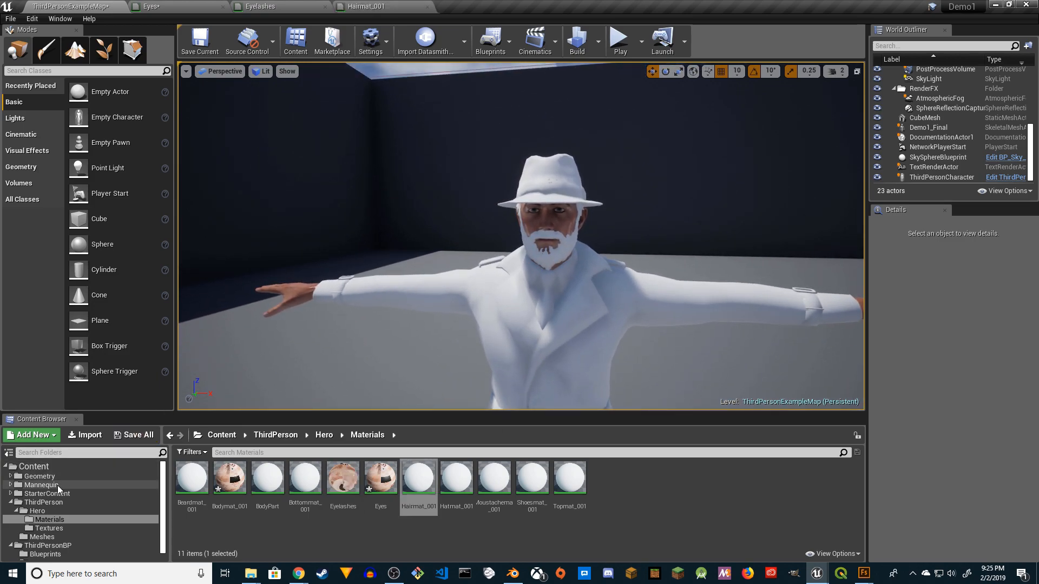
{"action": "left_click", "coordinate": [52, 528]}
{"action": "type", "text": "hai"}
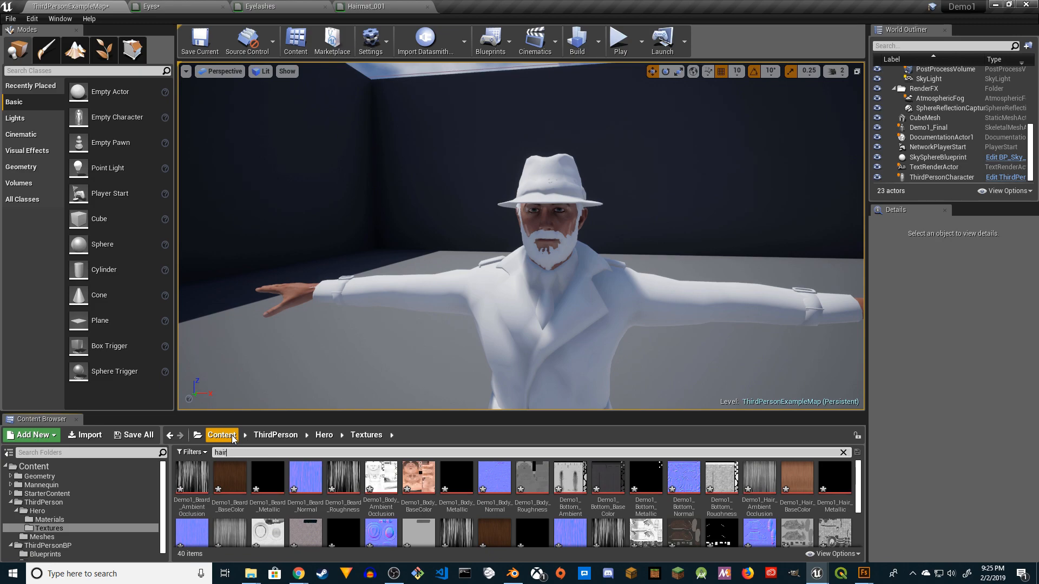
{"action": "type", "text": "r"}
{"action": "left_click", "coordinate": [230, 477]}
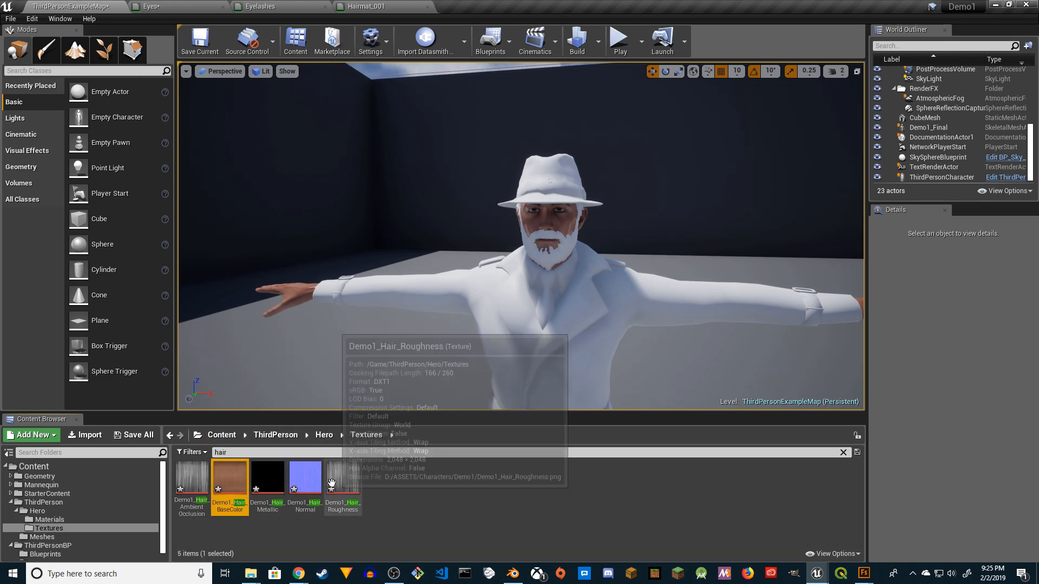
Step: Add the Demo1_Hair_BaseColor texture to the Hairmat_001 graph and connect it to Base Color
{"action": "left_click", "coordinate": [377, 5]}
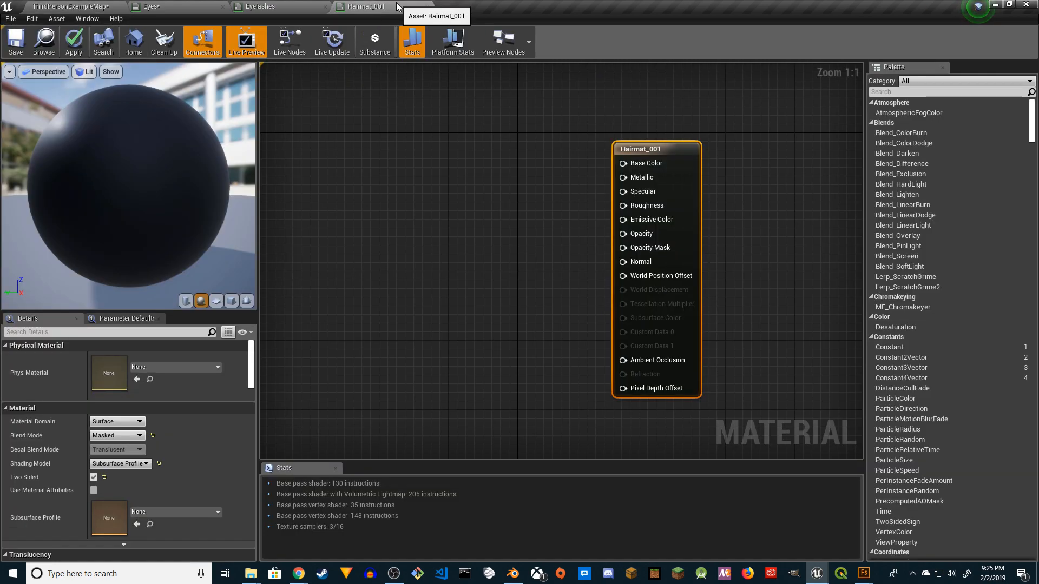
{"action": "left_click", "coordinate": [392, 6]}
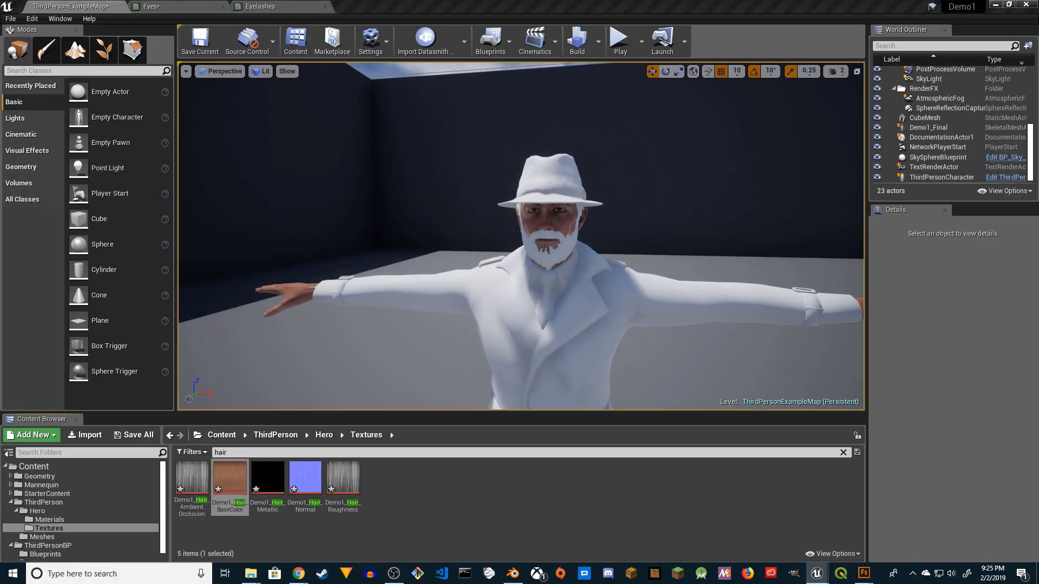
{"action": "left_click_drag", "start_coordinate": [225, 473], "coordinate": [0, 419]}
{"action": "left_click_drag", "start_coordinate": [0, 5], "coordinate": [541, 7]}
{"action": "left_click_drag", "start_coordinate": [336, 114], "coordinate": [672, 158]}
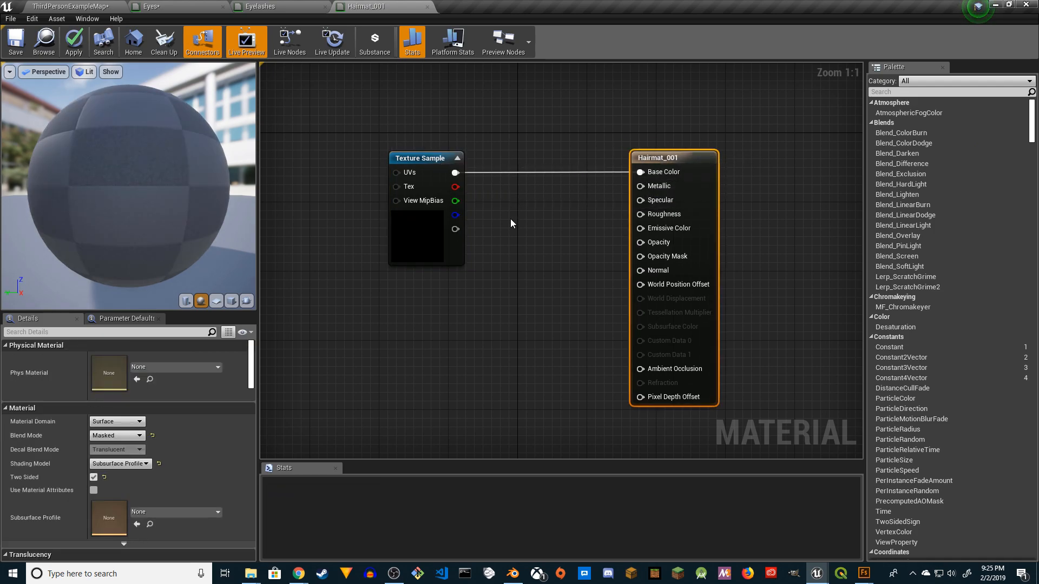
Step: Feed the hair texture's alpha into a new DitherTemporalAA node and move the Hairmat_001 result node farther away for space
{"action": "left_click_drag", "start_coordinate": [455, 229], "coordinate": [489, 255]}
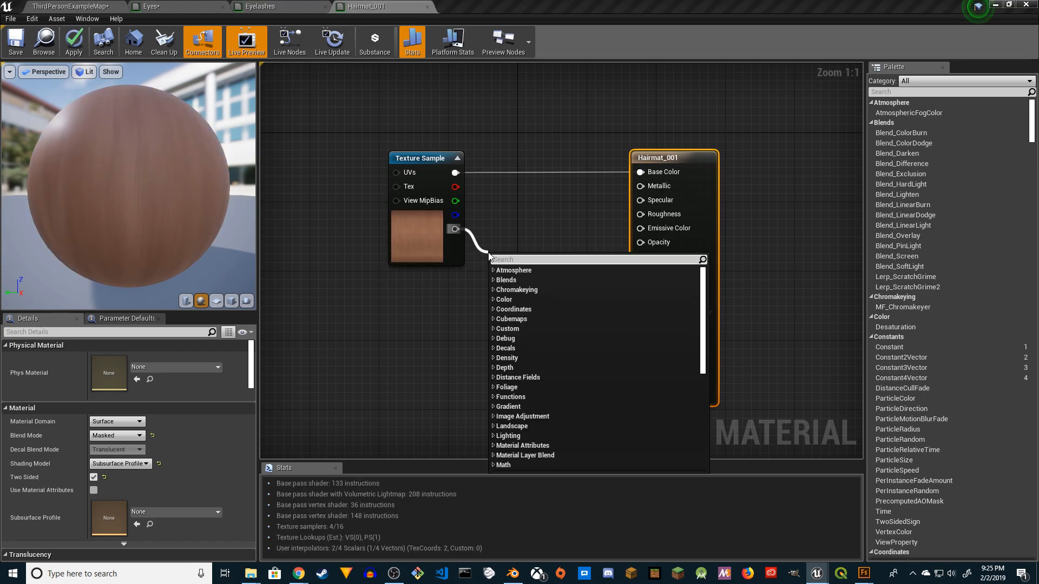
{"action": "type", "text": "dither"}
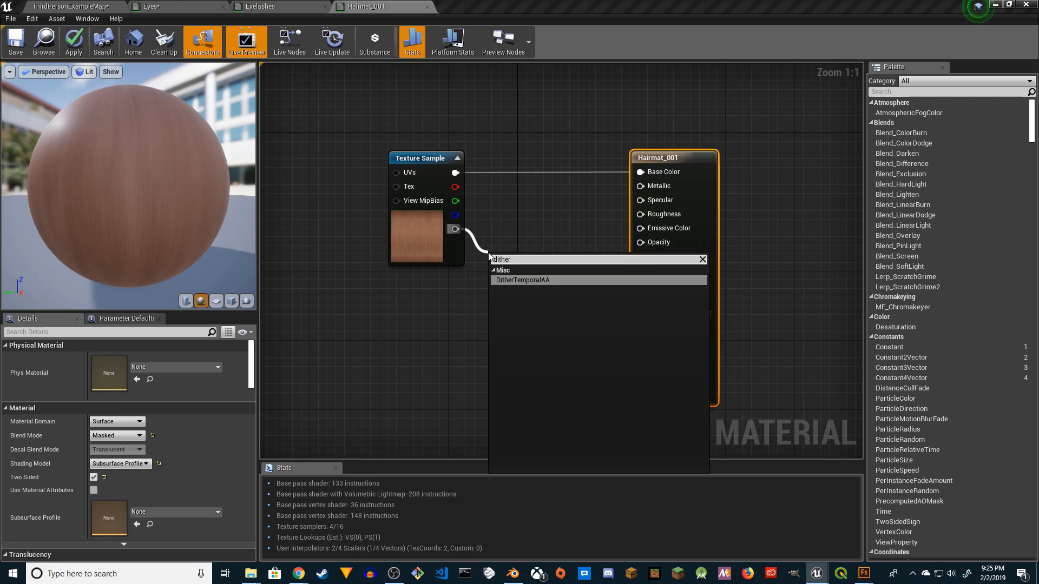
{"action": "left_click", "coordinate": [547, 280]}
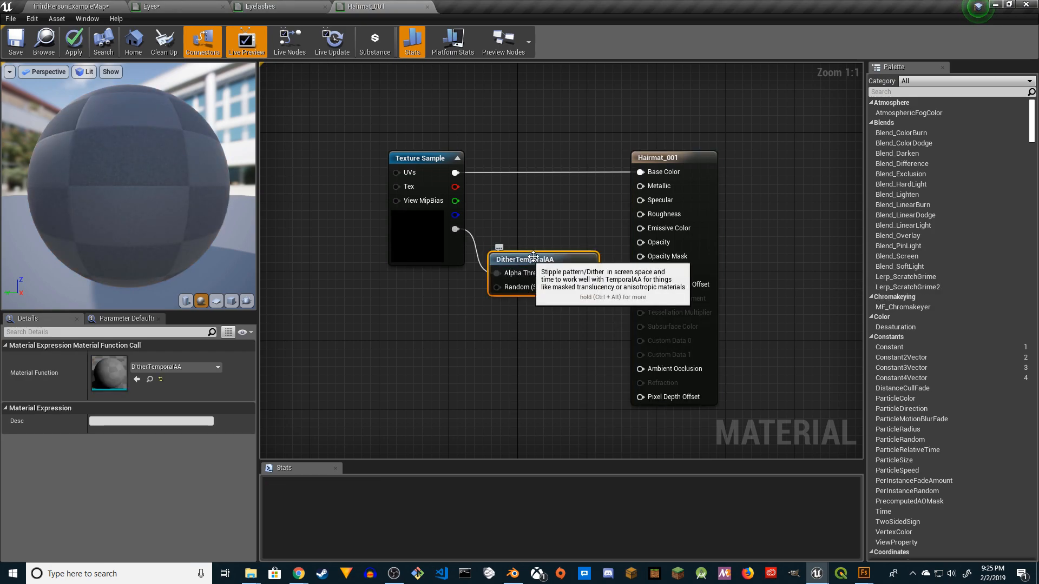
{"action": "left_click_drag", "start_coordinate": [657, 157], "coordinate": [709, 158]}
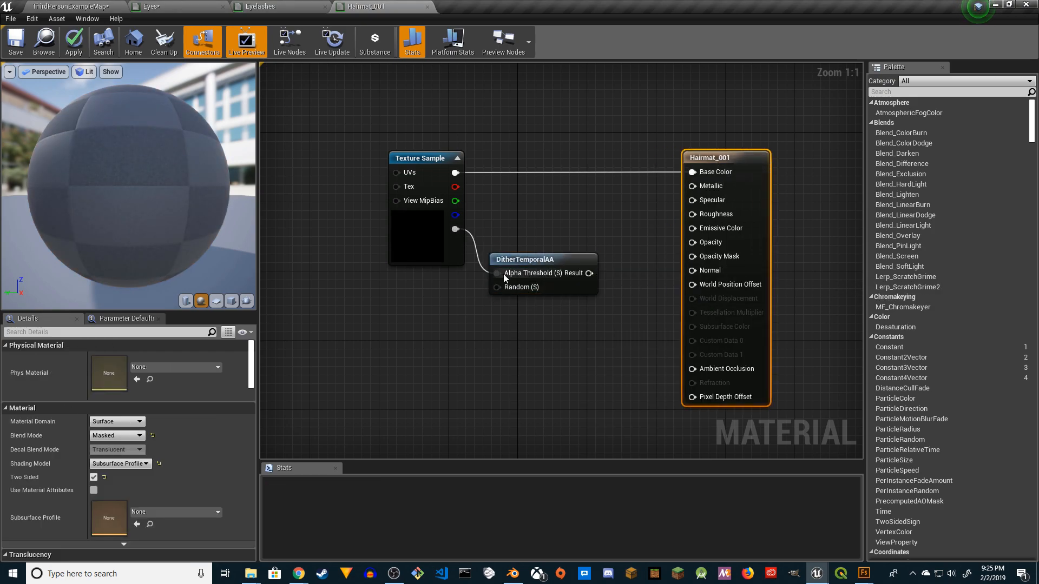
Step: Feed a Constant of 1 into DitherTemporalAA's Random input and connect its Result to Opacity Mask
{"action": "left_click_drag", "start_coordinate": [496, 287], "coordinate": [447, 306]}
{"action": "type", "text": "cons"}
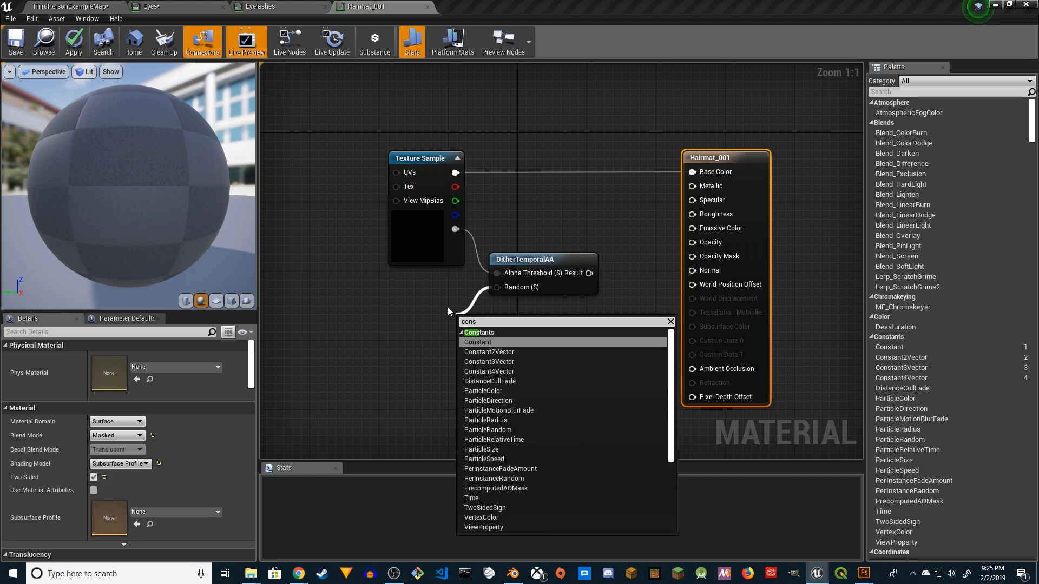
{"action": "key", "text": "Return"}
{"action": "left_click", "coordinate": [127, 359]}
{"action": "type", "text": "1"}
{"action": "left_click_drag", "start_coordinate": [590, 273], "coordinate": [693, 258]}
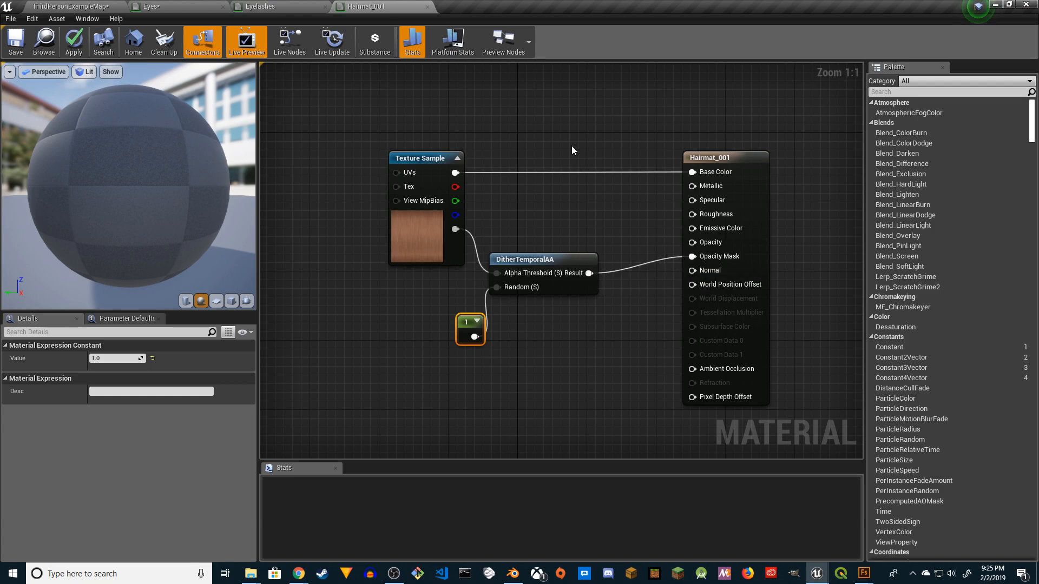
Step: Add two copies of the Constant node above the hair Texture Sample in the Hairmat_001 graph
{"action": "right_click", "coordinate": [566, 129]}
{"action": "left_click_drag", "start_coordinate": [460, 294], "coordinate": [464, 324]}
{"action": "left_click", "coordinate": [536, 125]}
{"action": "left_click", "coordinate": [536, 125]}
{"action": "left_click", "coordinate": [578, 115]}
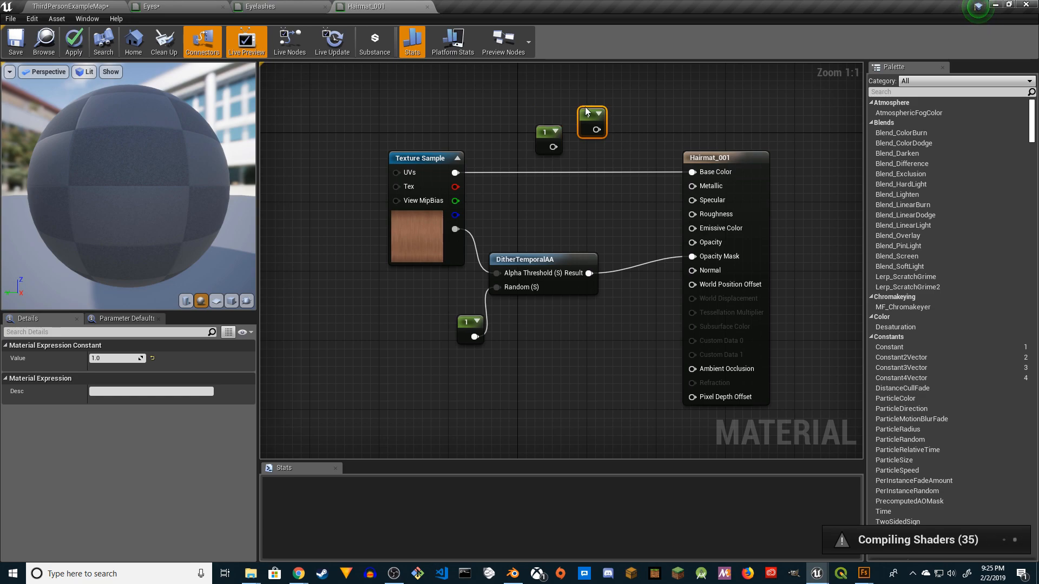
Step: Set the two unconnected Constants to 0.02 for the upper one and 0.5 for the lower one
{"action": "left_click", "coordinate": [124, 358]}
{"action": "type", "text": ".02"}
{"action": "key", "text": "Return"}
{"action": "left_click", "coordinate": [547, 134]}
{"action": "left_click", "coordinate": [107, 358]}
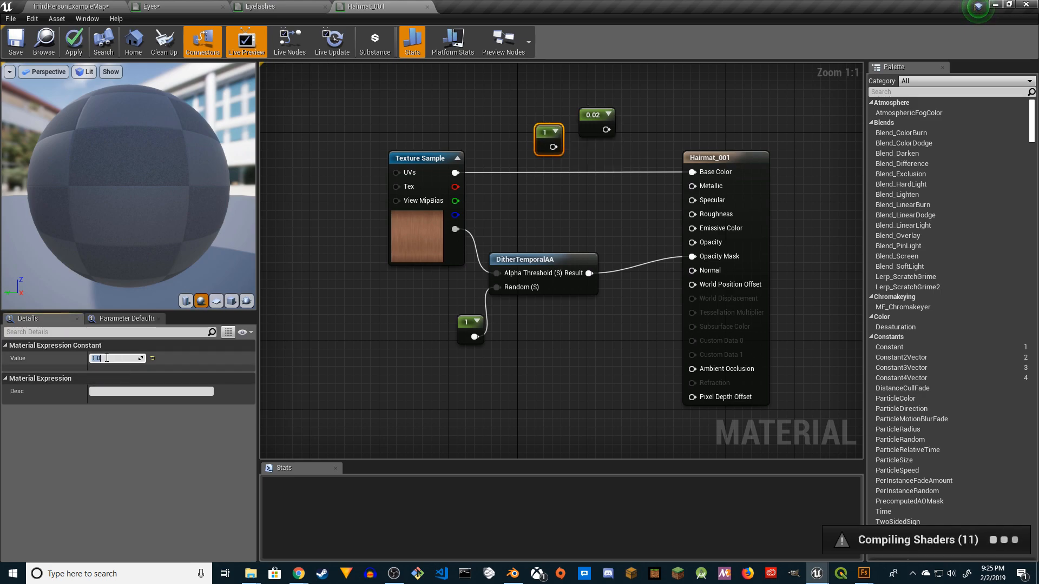
{"action": "type", "text": ".5"}
{"action": "key", "text": "Return"}
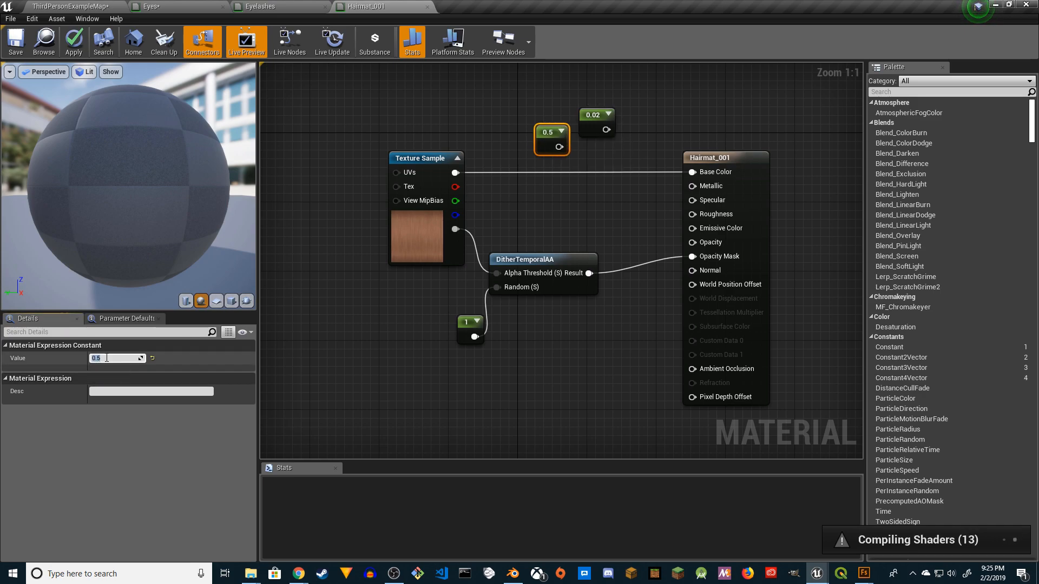
Step: Connect the 0.02 Constant to Specular and the 0.5 Constant to Roughness, then apply the Hairmat_001 material
{"action": "left_click_drag", "start_coordinate": [605, 129], "coordinate": [691, 200]}
{"action": "left_click_drag", "start_coordinate": [559, 146], "coordinate": [693, 214]}
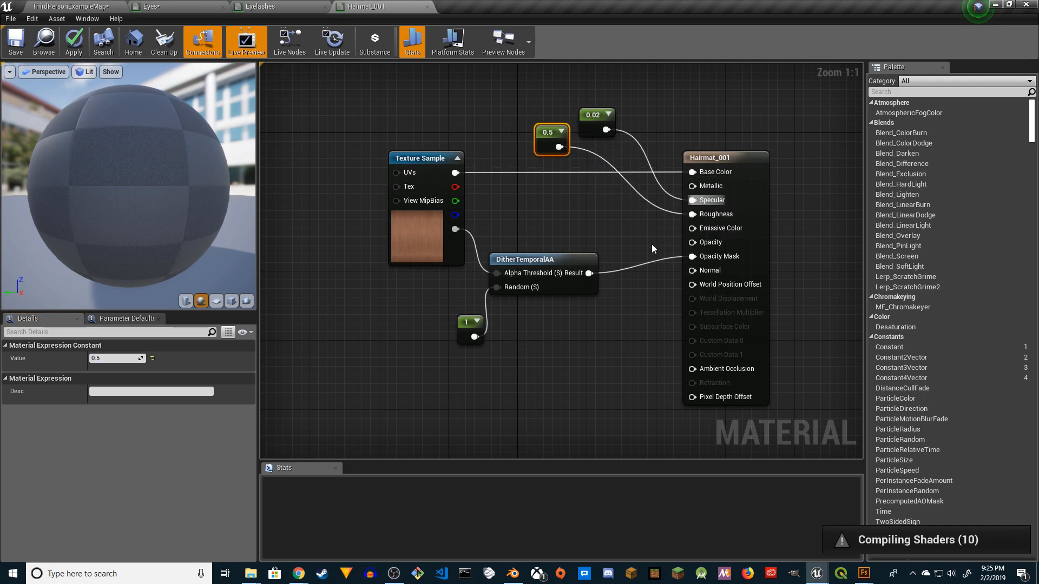
{"action": "left_click", "coordinate": [82, 44]}
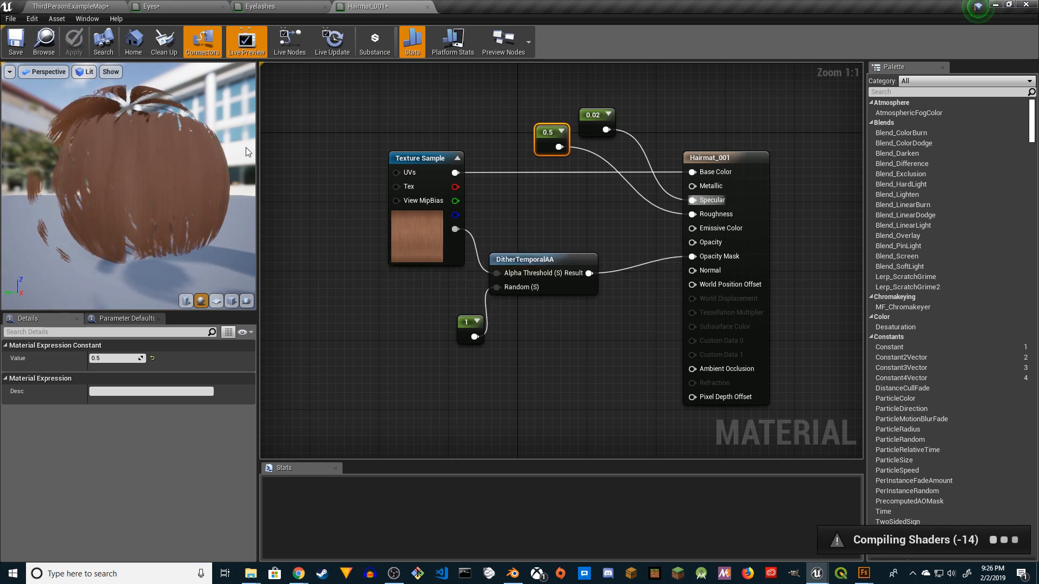
Step: Check the character's hair in the level, then open the Beardmat_001 material from the Hero Materials folder
{"action": "left_click", "coordinate": [40, 4]}
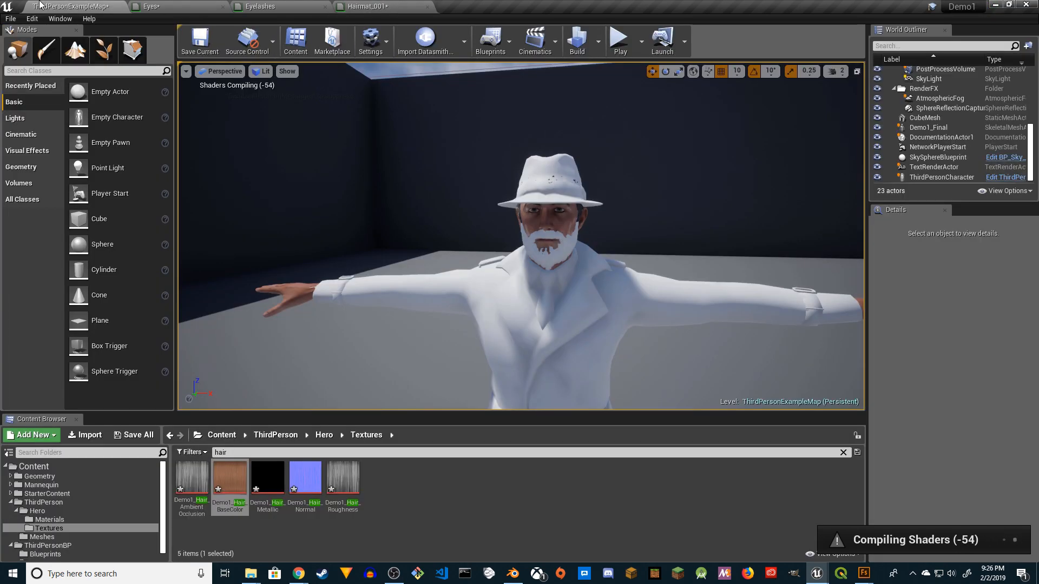
{"action": "key", "text": "a"}
{"action": "right_click_drag", "start_coordinate": [430, 206], "coordinate": [622, 216]}
{"action": "key", "text": "w"}
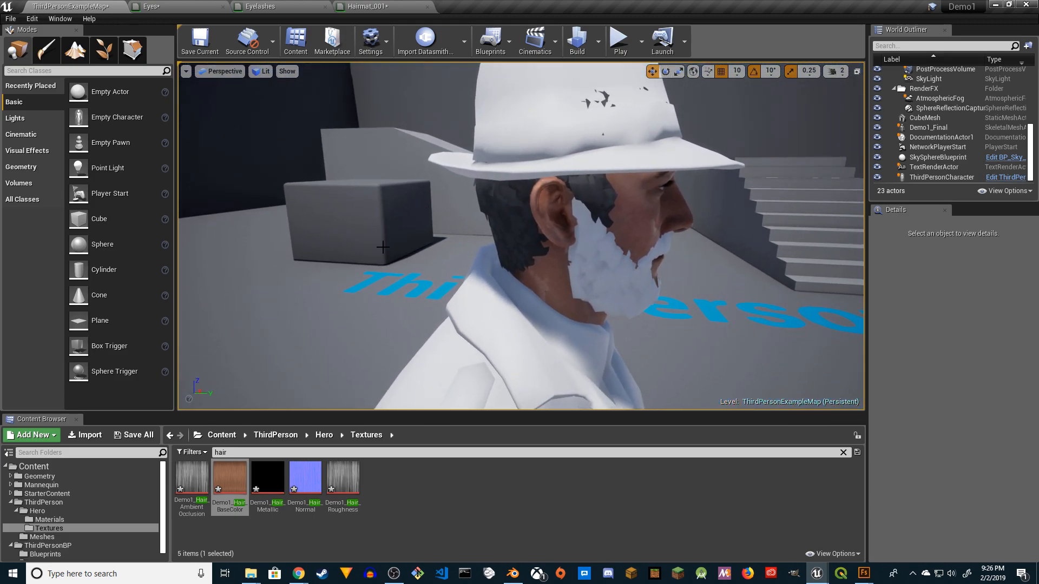
{"action": "left_click", "coordinate": [844, 454]}
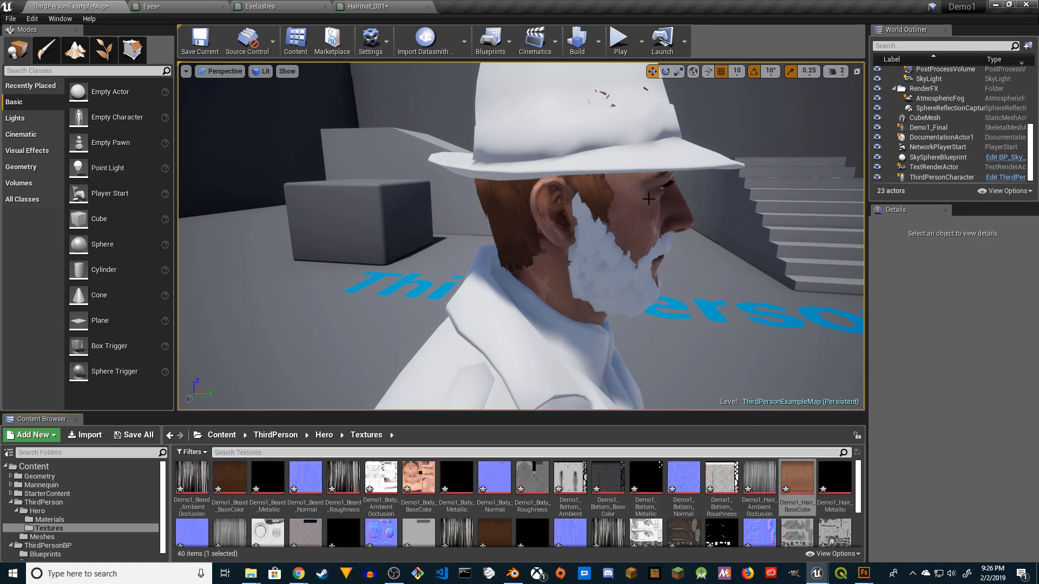
{"action": "left_click", "coordinate": [50, 519]}
{"action": "left_click", "coordinate": [37, 511]}
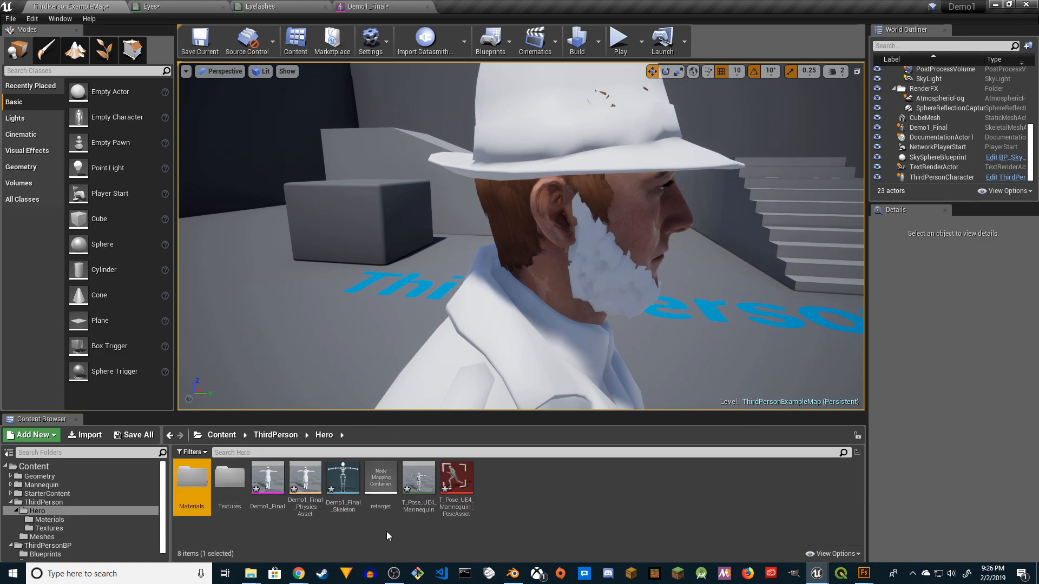
{"action": "double_click", "coordinate": [204, 467]}
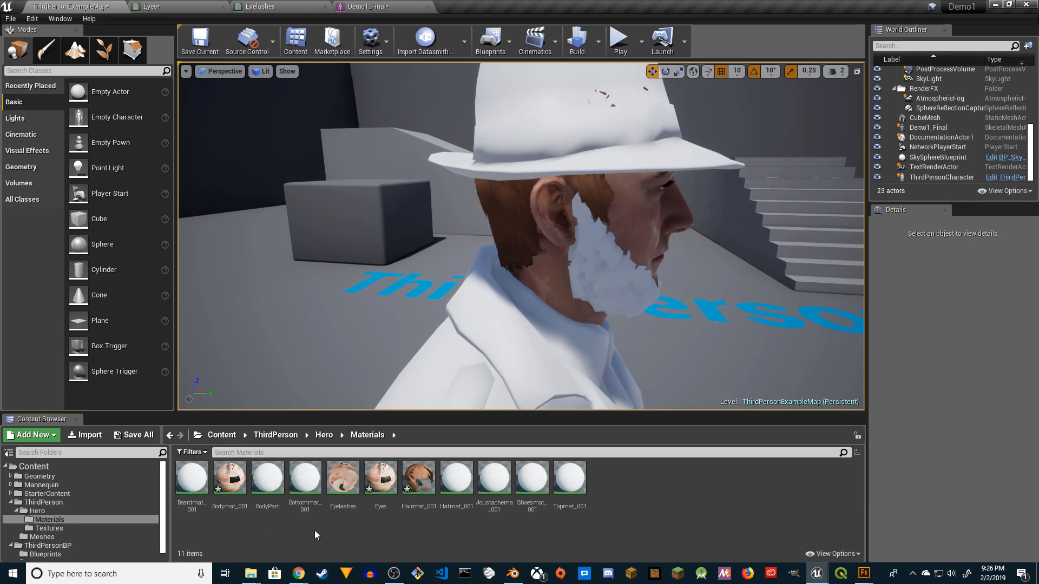
{"action": "double_click", "coordinate": [192, 479]}
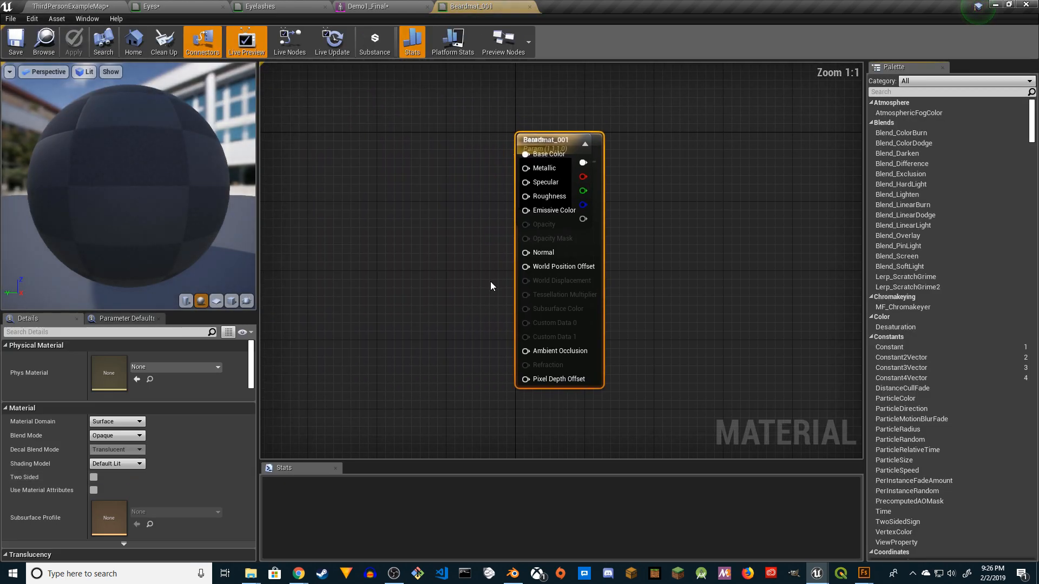
Step: Move the Beardmat_001 result node clear of the default parameter feeding Base Color and delete that parameter
{"action": "left_click_drag", "start_coordinate": [553, 140], "coordinate": [656, 149]}
{"action": "left_click_drag", "start_coordinate": [469, 114], "coordinate": [526, 169]}
{"action": "key", "text": "Delete"}
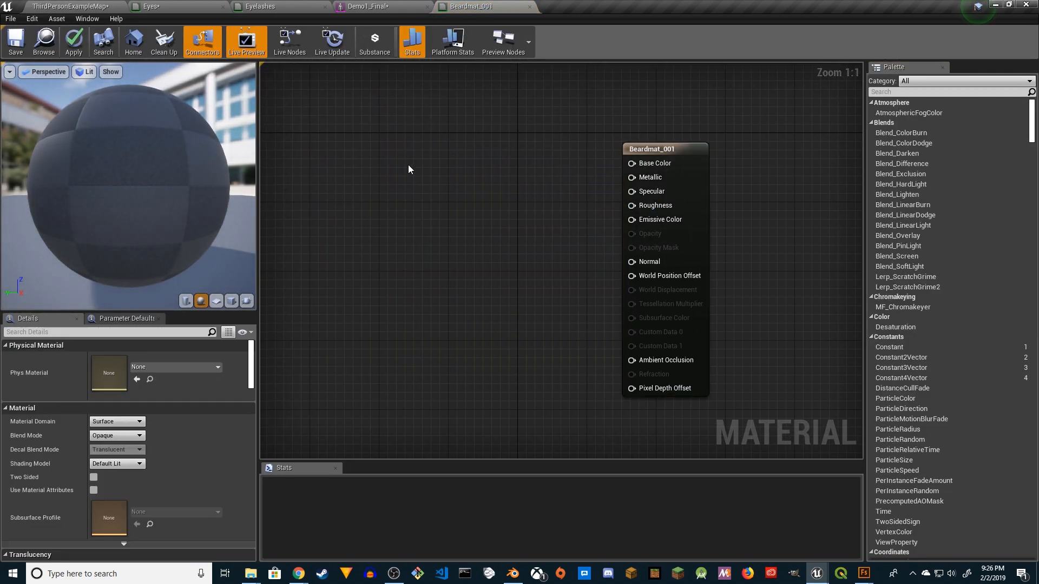
Step: Paste the copied hair material nodes into the Beardmat_001 graph and connect the Texture Sample to Base Color
{"action": "key", "text": "ctrl+v"}
{"action": "left_click_drag", "start_coordinate": [324, 139], "coordinate": [631, 163]}
{"action": "left_click", "coordinate": [520, 172]}
Step: Configure Beardmat_001 with Masked blend mode, Subsurface Profile shading model and Two Sided enabled
{"action": "left_click", "coordinate": [640, 159]}
{"action": "left_click", "coordinate": [128, 436]}
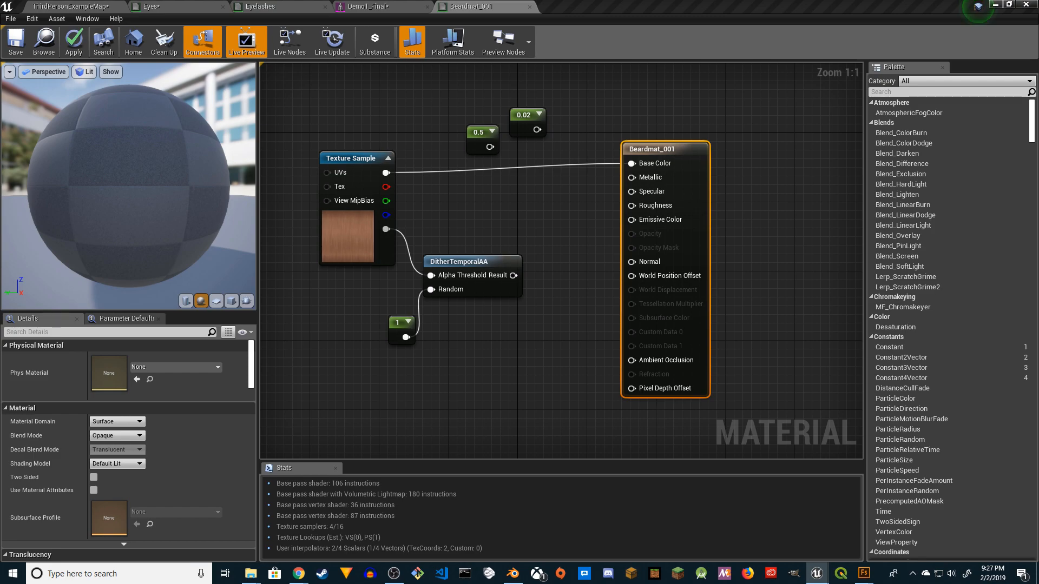
{"action": "left_click", "coordinate": [124, 436]}
{"action": "left_click", "coordinate": [114, 453]}
{"action": "left_click", "coordinate": [120, 465]}
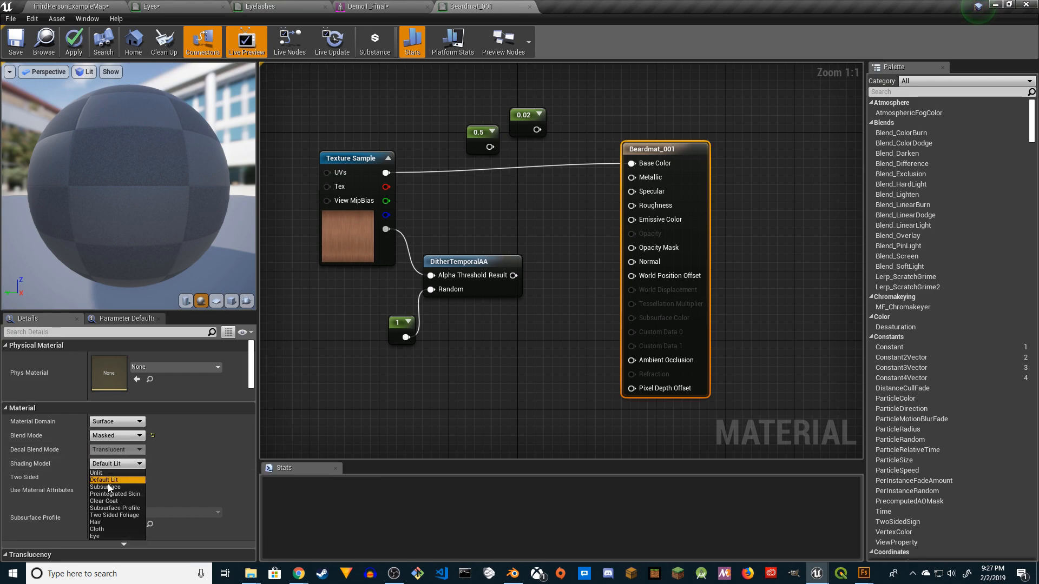
{"action": "left_click", "coordinate": [122, 507]}
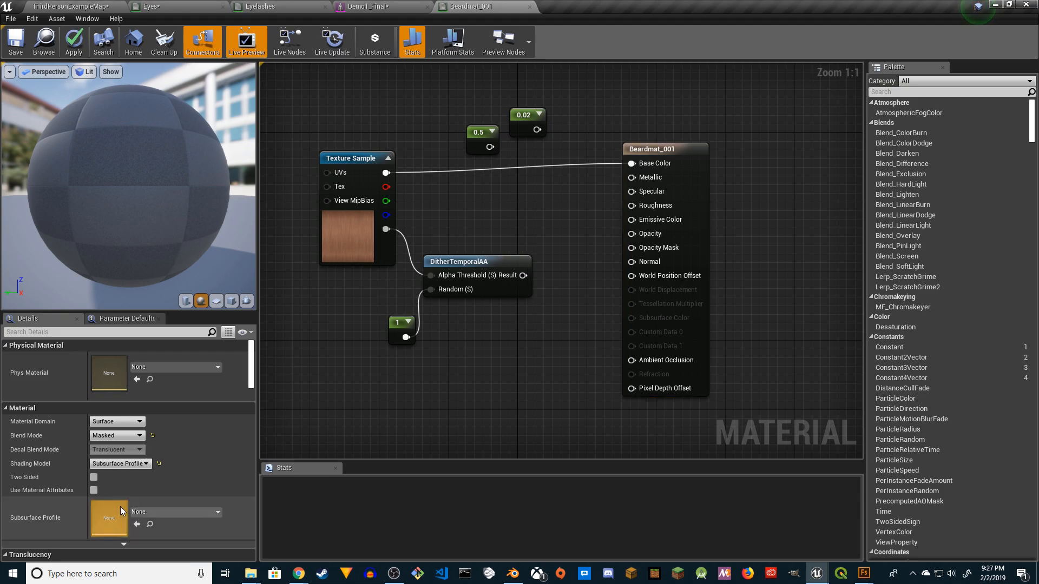
{"action": "left_click", "coordinate": [93, 477]}
Step: Connect DitherTemporalAA's Result to Opacity Mask, the 0.02 Constant to Specular and the 0.5 Constant to Roughness, and apply the material
{"action": "left_click_drag", "start_coordinate": [523, 275], "coordinate": [632, 247]}
{"action": "left_click_drag", "start_coordinate": [537, 130], "coordinate": [632, 191]}
{"action": "left_click_drag", "start_coordinate": [489, 147], "coordinate": [631, 205]}
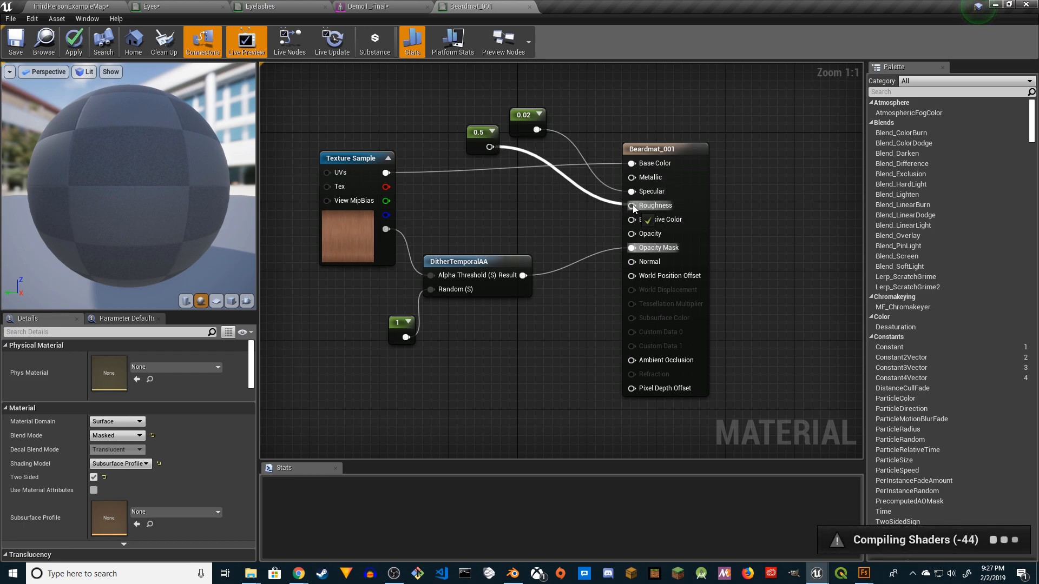
{"action": "left_click", "coordinate": [74, 41]}
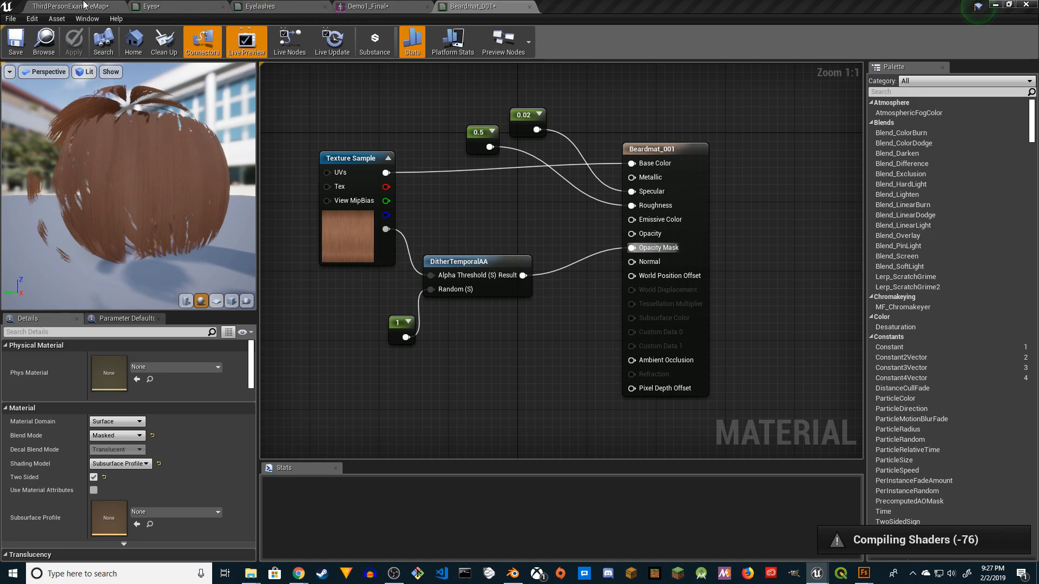
Step: Assign the Beardmat_001 material to the Moustachemat_001 slot of the Demo1_Final mesh
{"action": "left_click", "coordinate": [365, 6]}
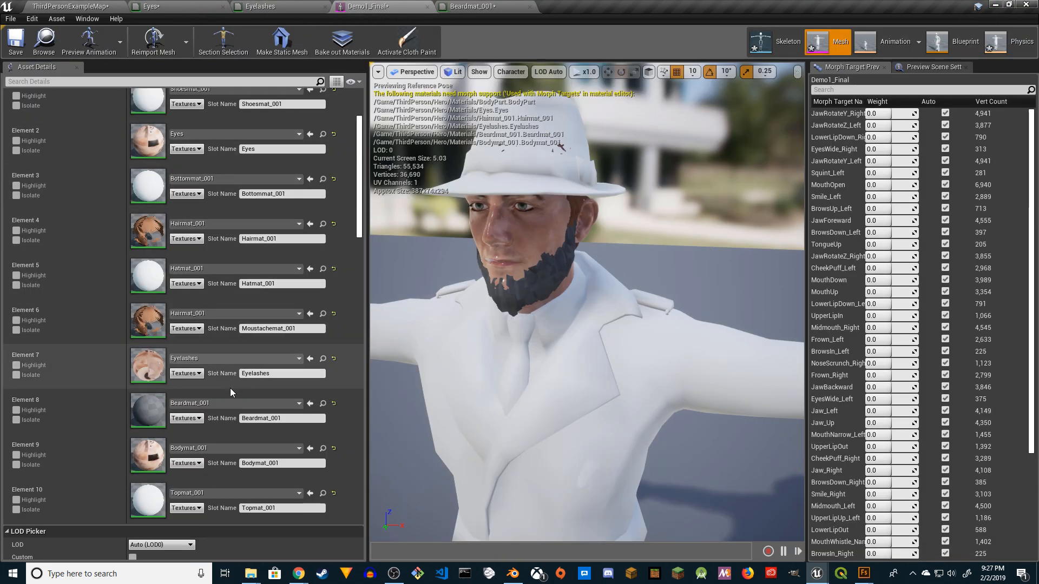
{"action": "left_click", "coordinate": [225, 408]}
{"action": "type", "text": "beard"}
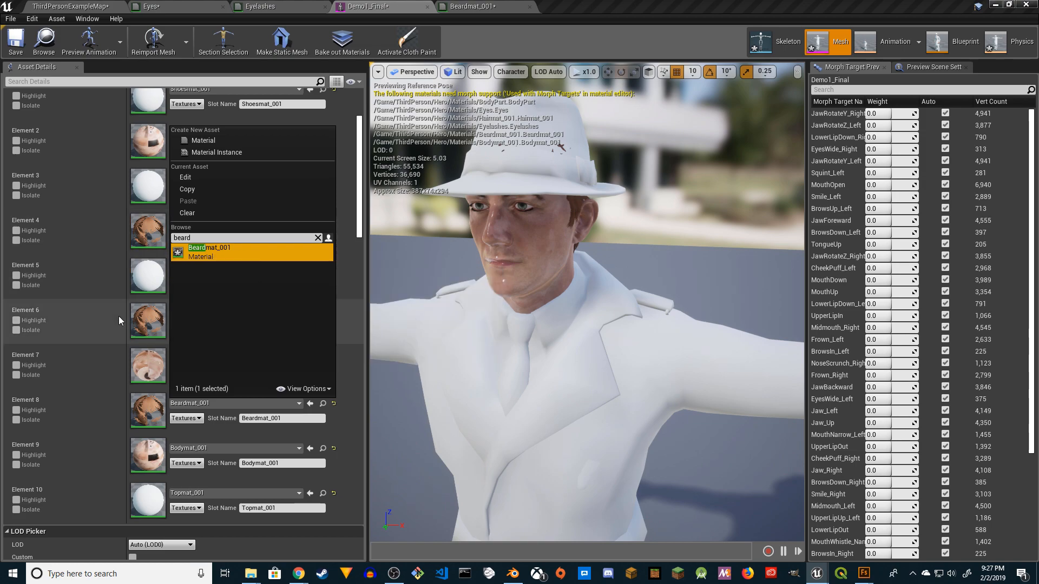
{"action": "left_click", "coordinate": [151, 417]}
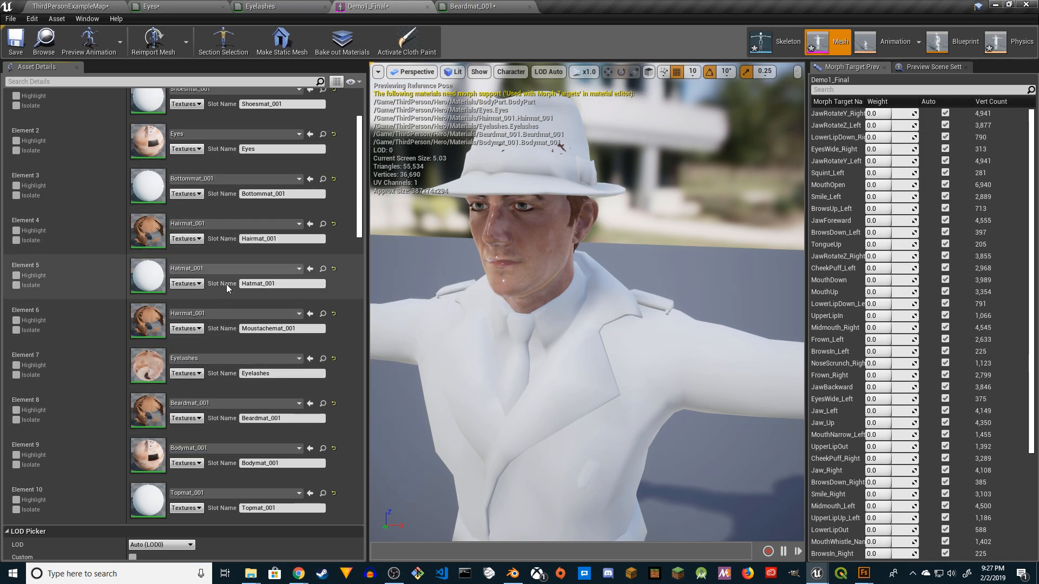
{"action": "right_click", "coordinate": [155, 321]}
{"action": "left_click", "coordinate": [193, 339]}
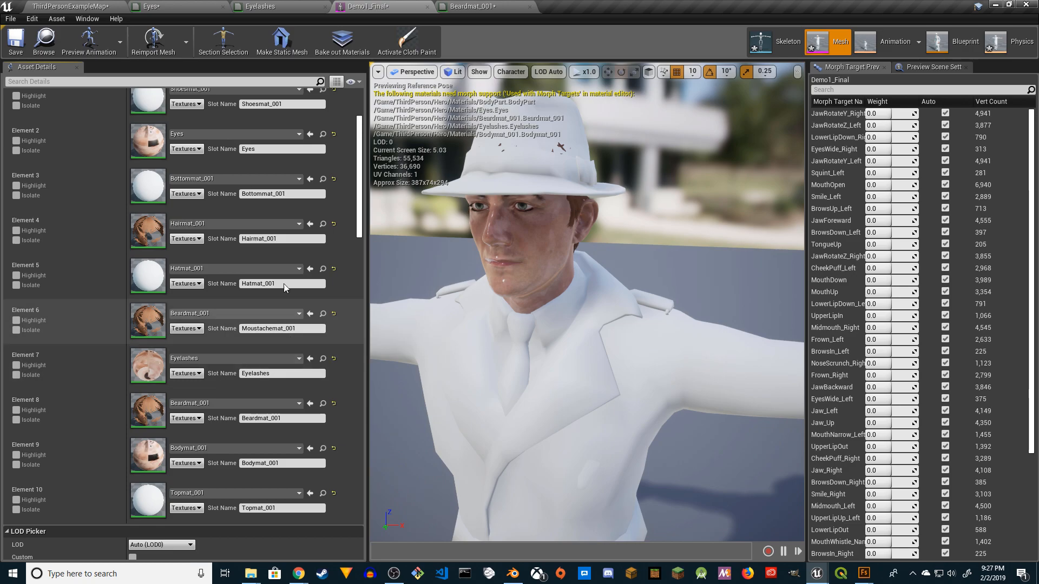
Step: Replace the hair Texture Sample in the Beardmat_001 graph with one using Demo1_Beard_BaseColor from the Textures folder
{"action": "left_click", "coordinate": [472, 7]}
{"action": "left_click", "coordinate": [363, 157]}
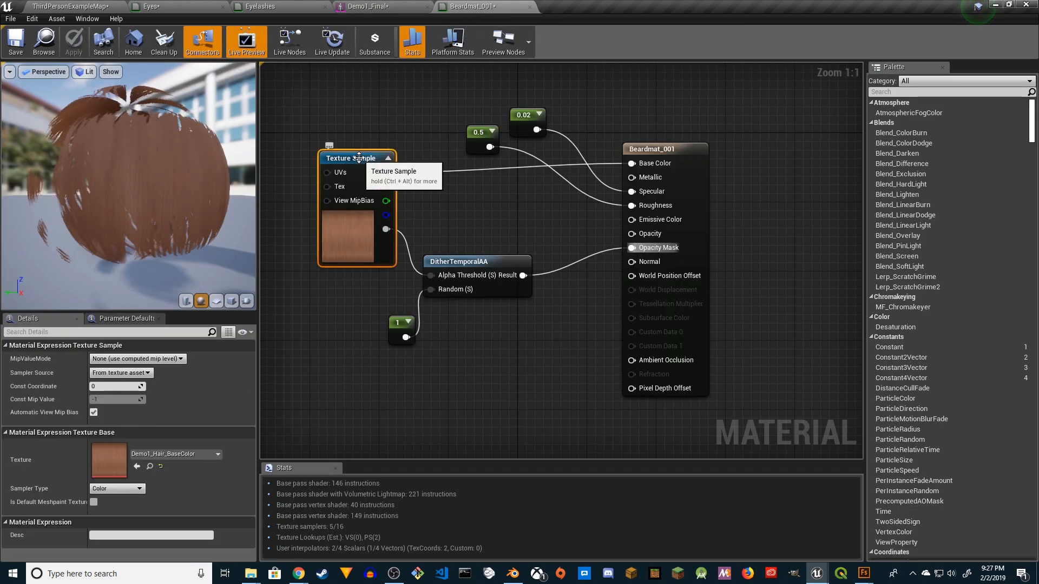
{"action": "key", "text": "Delete"}
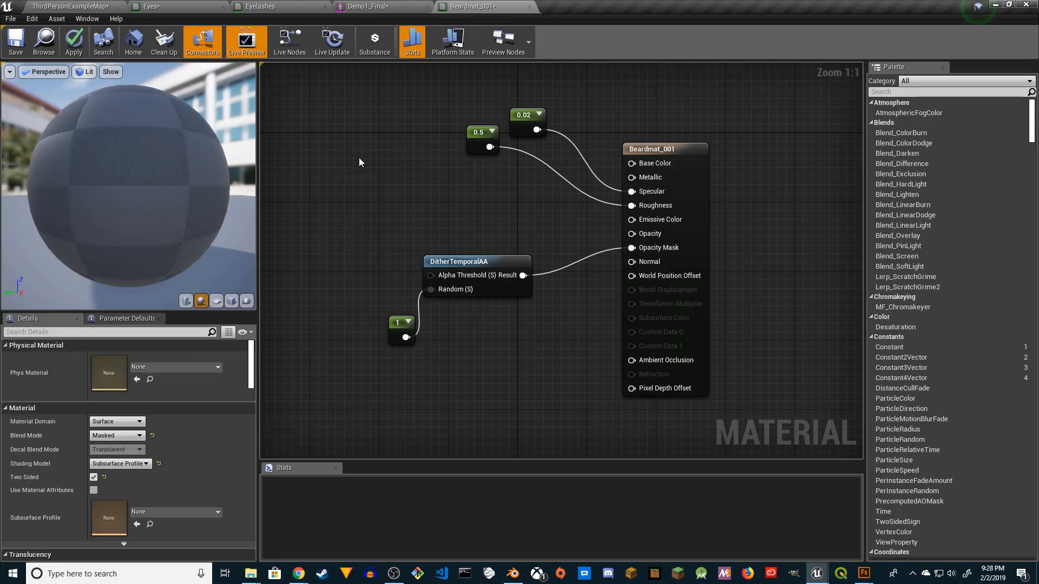
{"action": "middle_click", "coordinate": [478, 7]}
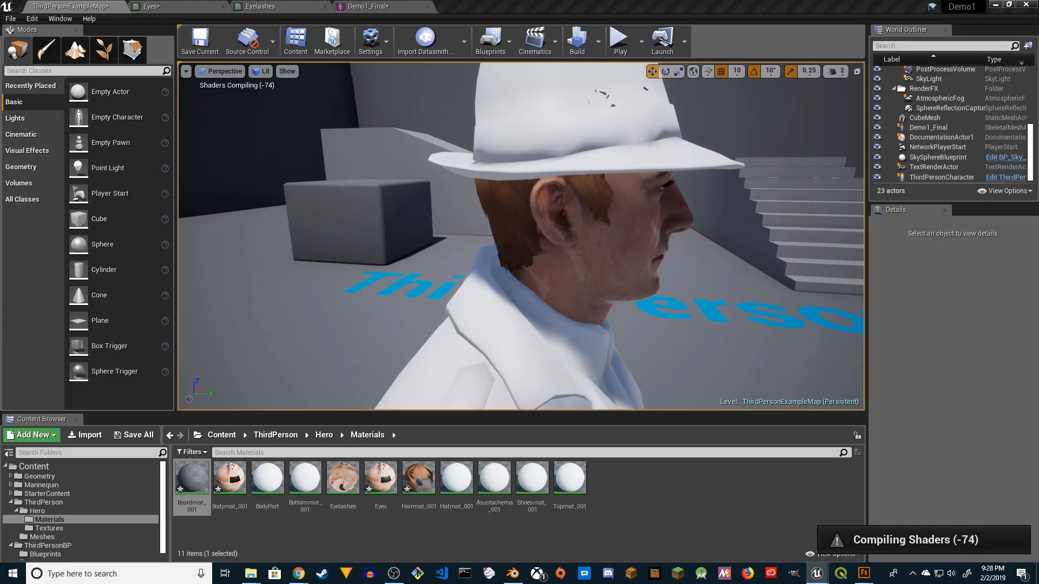
{"action": "left_click", "coordinate": [75, 528]}
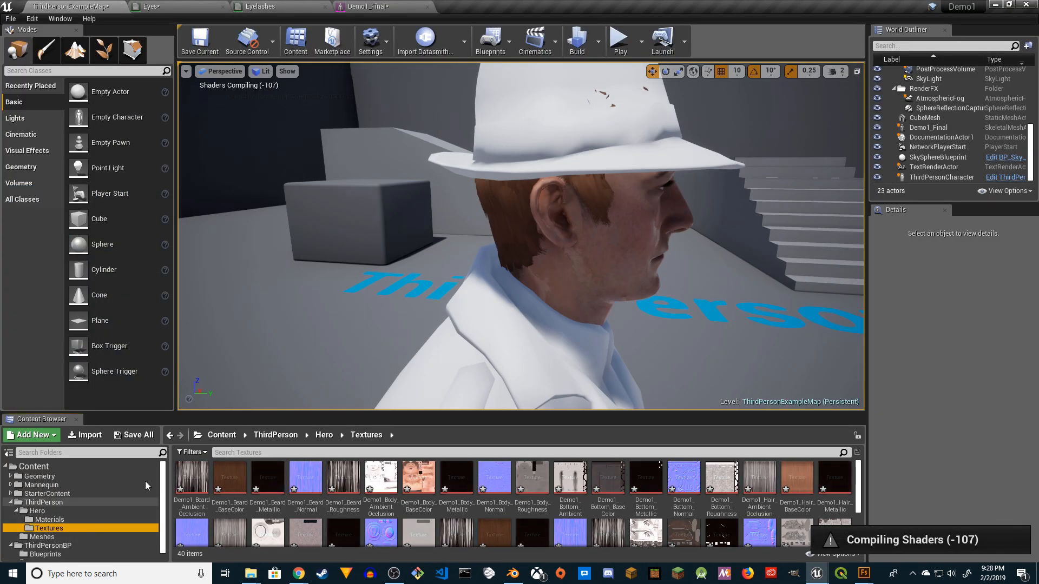
{"action": "left_click", "coordinate": [246, 452]}
{"action": "type", "text": "beard"}
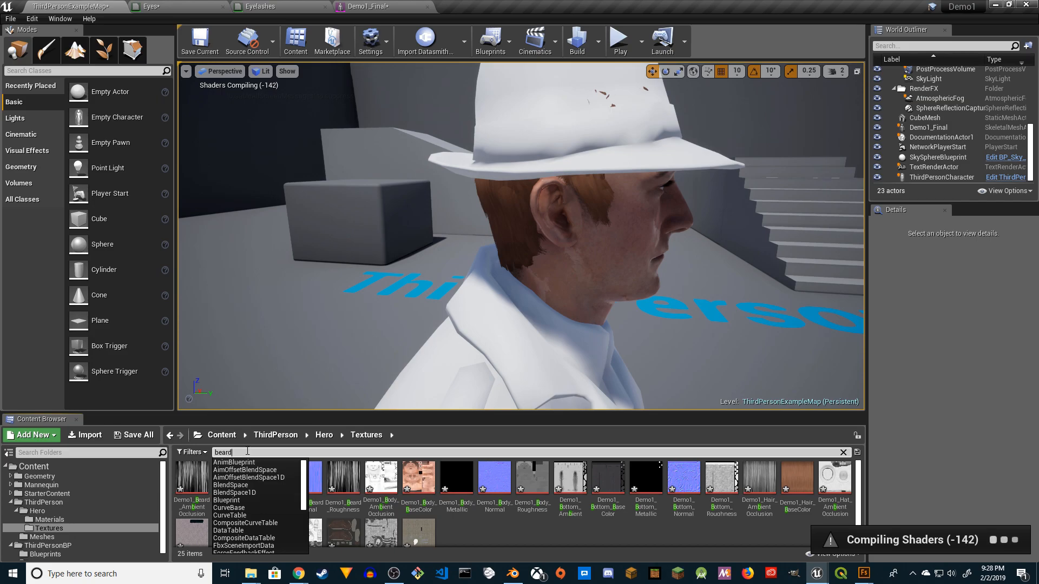
{"action": "left_click", "coordinate": [230, 477]}
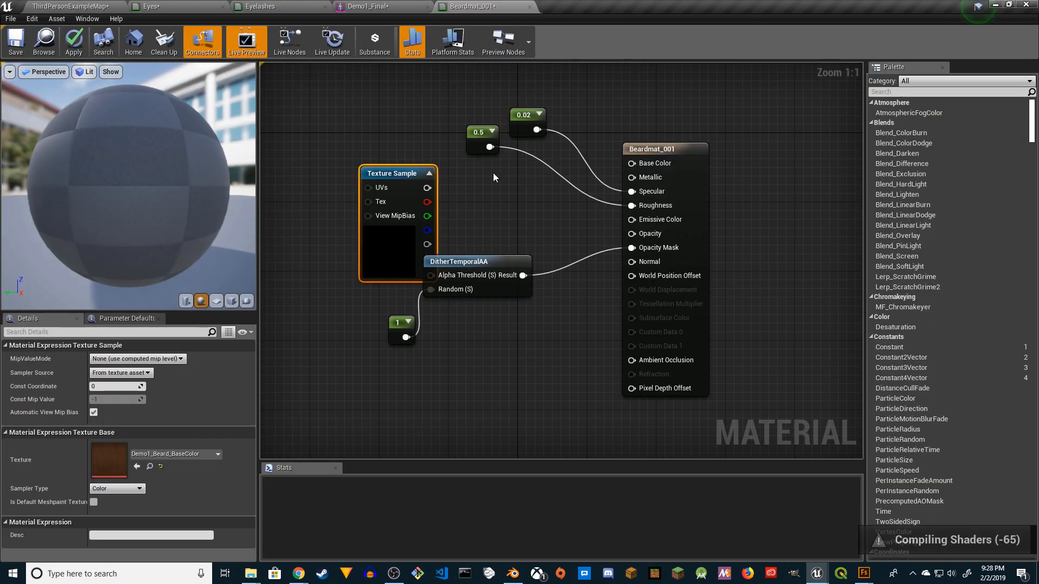
Step: Connect the beard Texture Sample's colour to Base Color and its alpha to DitherTemporalAA's Alpha Threshold, then apply Beardmat_001
{"action": "left_click_drag", "start_coordinate": [373, 173], "coordinate": [643, 165]}
{"action": "left_click_drag", "start_coordinate": [367, 211], "coordinate": [431, 275]}
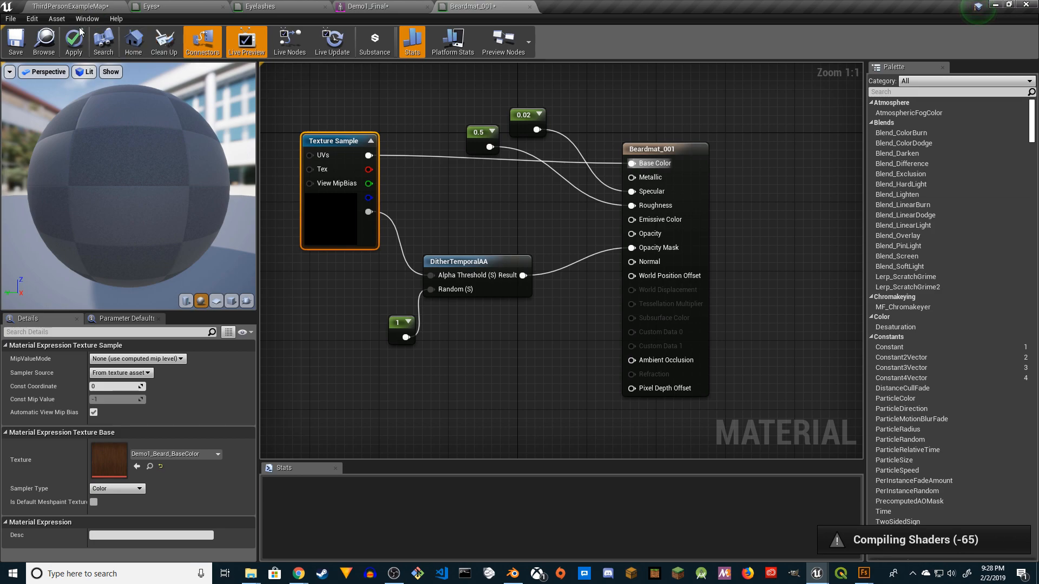
{"action": "left_click", "coordinate": [74, 40]}
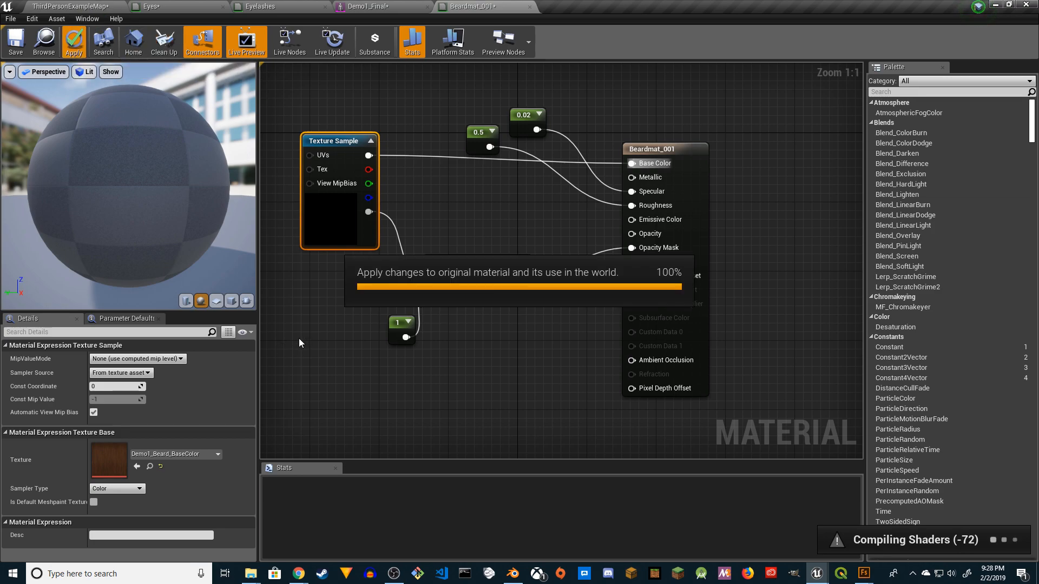
Step: Clear the asset search in the Hero Materials folder and open the Bodymat_001 material
{"action": "left_click", "coordinate": [382, 4]}
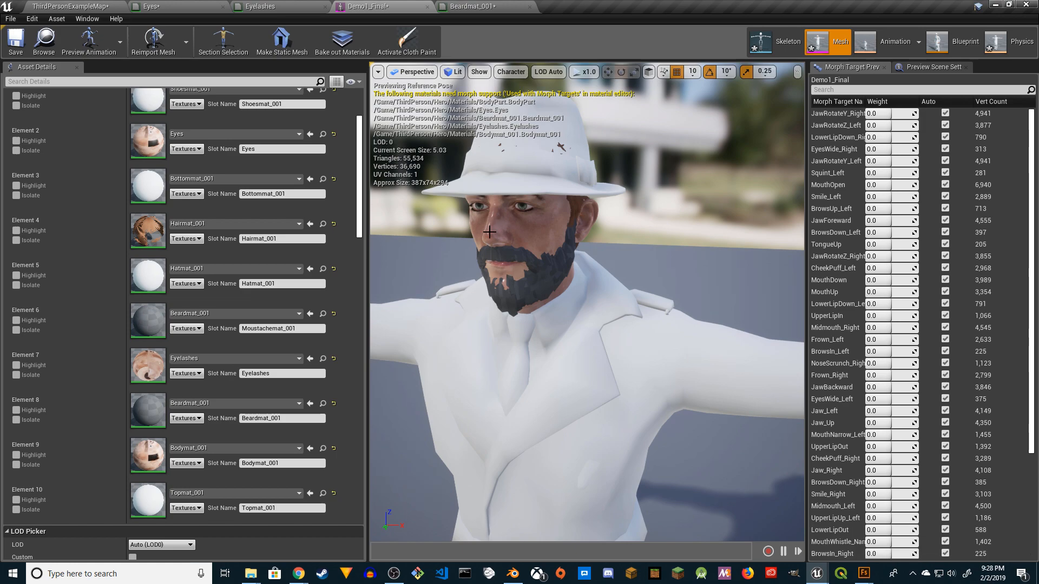
{"action": "left_click", "coordinate": [87, 6]}
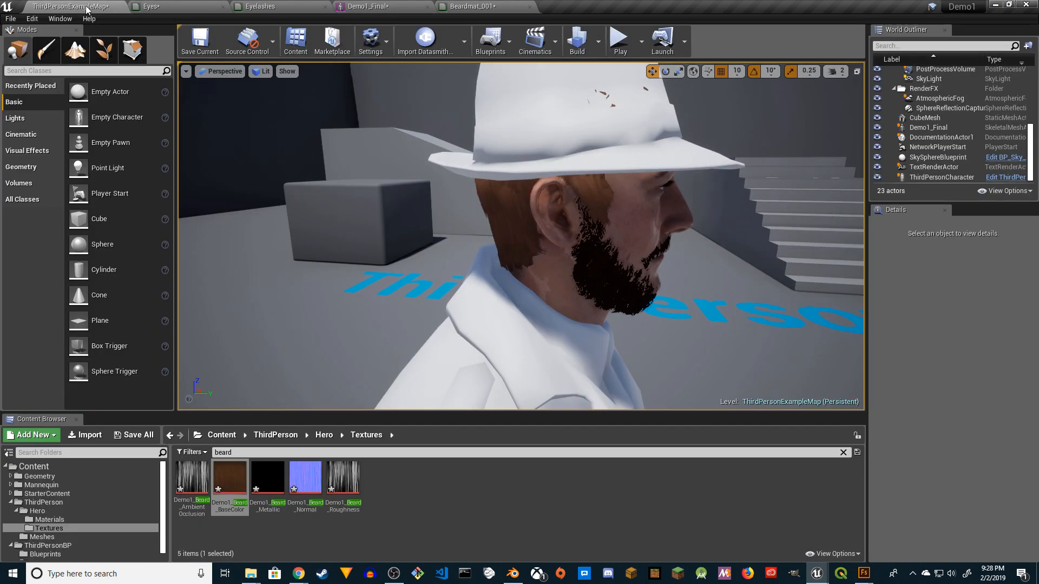
{"action": "left_click", "coordinate": [49, 519]}
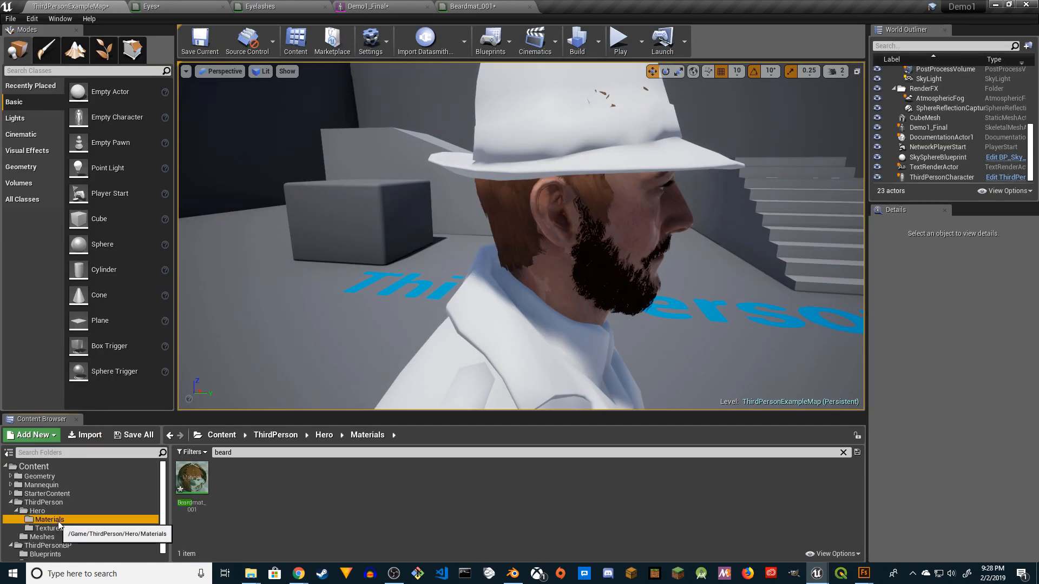
{"action": "left_click", "coordinate": [843, 452]}
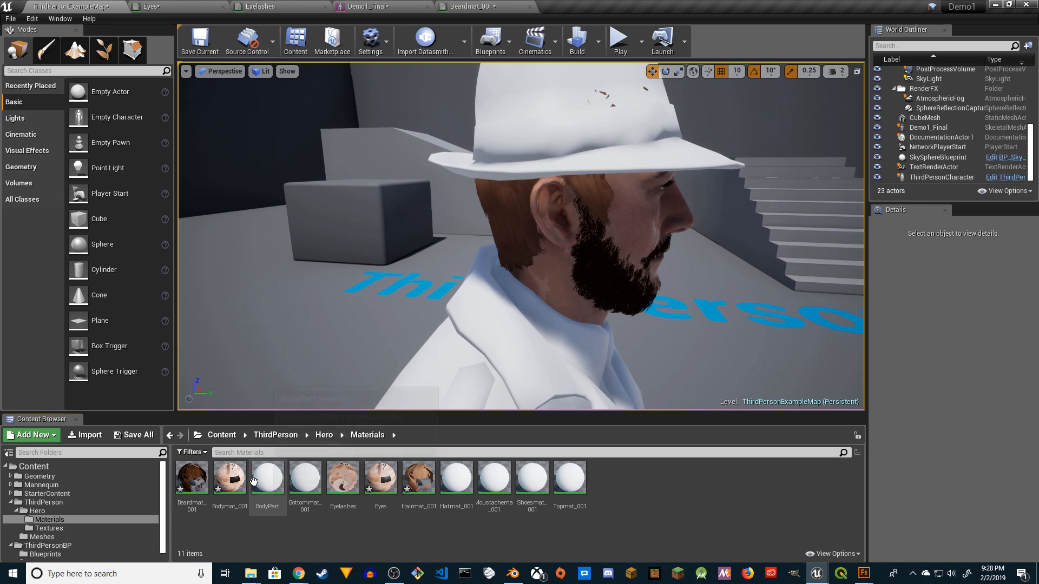
{"action": "double_click", "coordinate": [229, 478]}
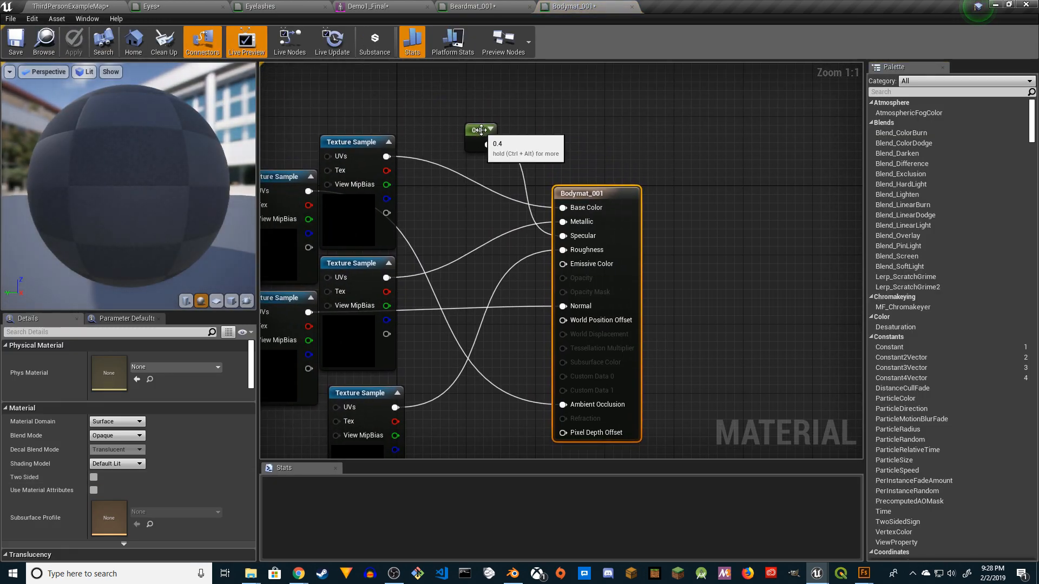
Step: Set the Constant feeding Bodymat_001's Specular input to 0.001, then apply and save the material
{"action": "left_click", "coordinate": [479, 131]}
{"action": "left_click", "coordinate": [114, 357]}
{"action": "type", "text": ".001"}
{"action": "key", "text": "Return"}
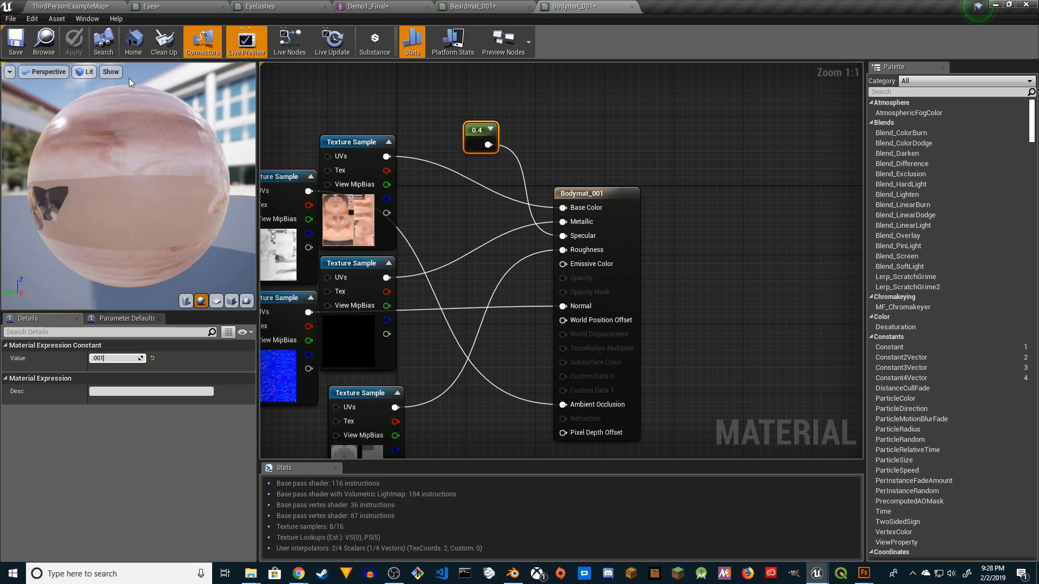
{"action": "left_click", "coordinate": [71, 44]}
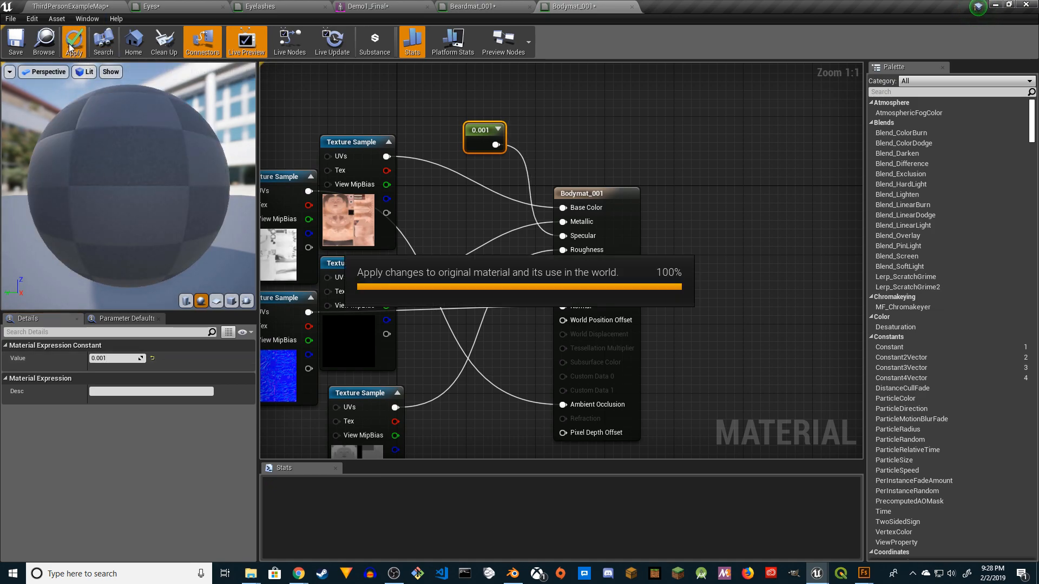
{"action": "left_click", "coordinate": [16, 43]}
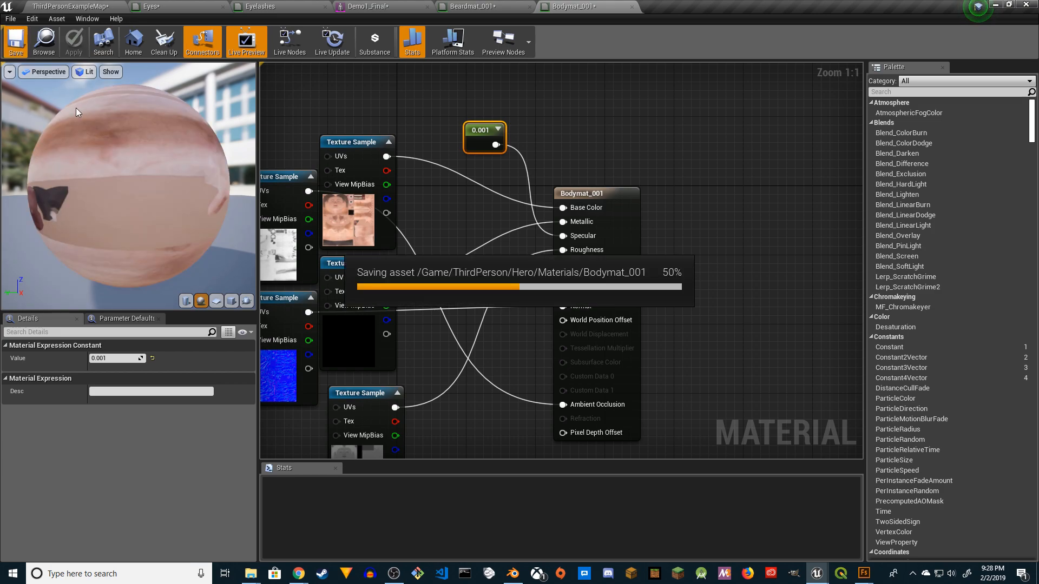
Step: Examine the character's face and beard in the level and in the Demo1_Final mesh preview
{"action": "left_click", "coordinate": [92, 5]}
{"action": "right_click_drag", "start_coordinate": [533, 234], "coordinate": [379, 236]}
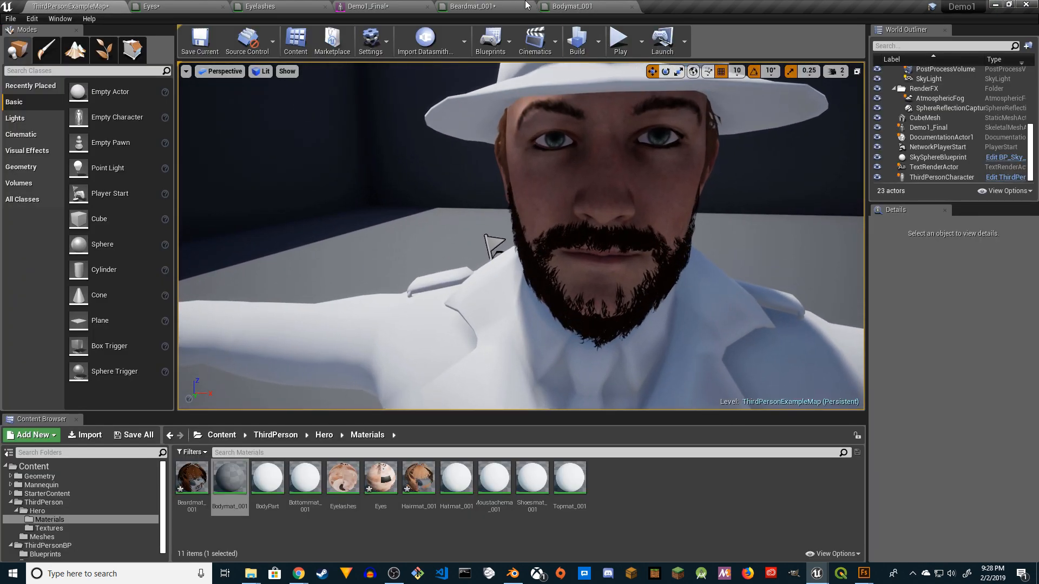
{"action": "left_click", "coordinate": [564, 6]}
{"action": "left_click", "coordinate": [471, 6]}
{"action": "left_click", "coordinate": [368, 6]}
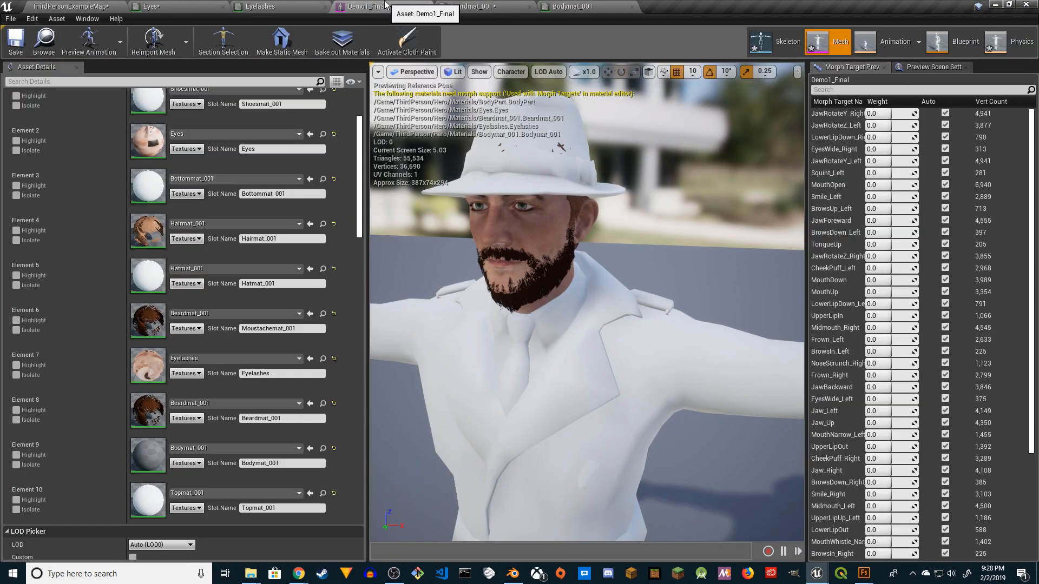
{"action": "right_click_drag", "start_coordinate": [592, 182], "coordinate": [565, 162]}
{"action": "scroll", "coordinate": [591, 182], "scroll_direction": "up", "scroll_amount": 5}
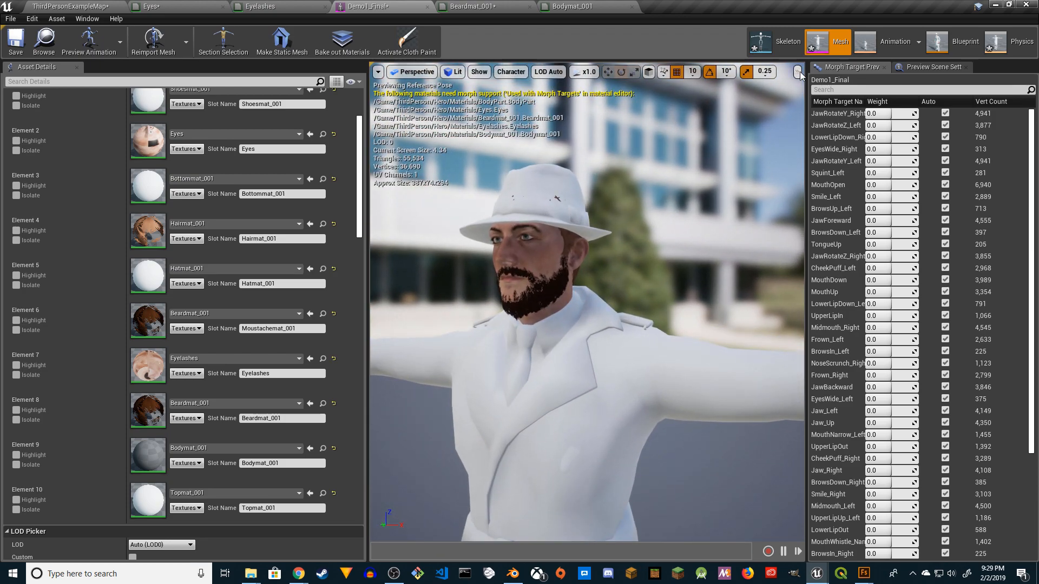
Step: Open Topmat_001 from Demo1_Final and connect its ambient occlusion texture to Ambient Occlusion and its base color texture to Base Color
{"action": "right_click_drag", "start_coordinate": [556, 247], "coordinate": [569, 249]}
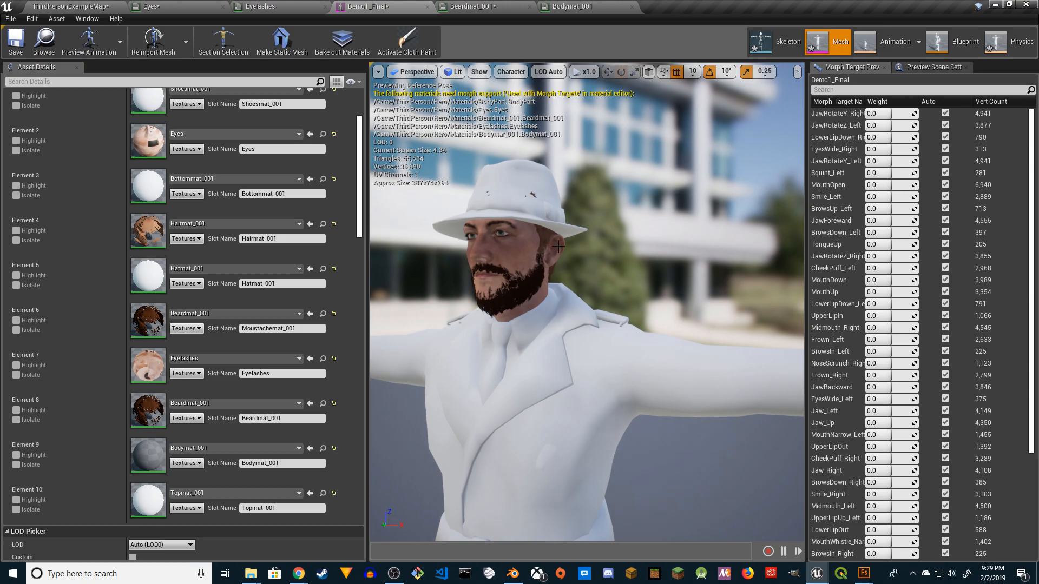
{"action": "scroll", "coordinate": [535, 328], "scroll_direction": "down", "scroll_amount": 6}
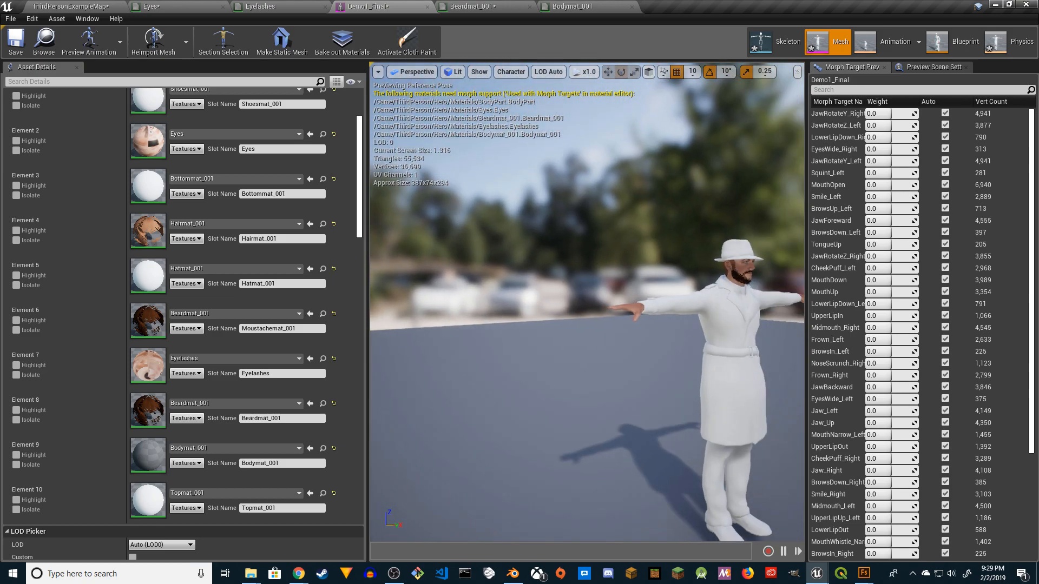
{"action": "double_click", "coordinate": [148, 500]}
{"action": "left_click_drag", "start_coordinate": [366, 155], "coordinate": [657, 360]}
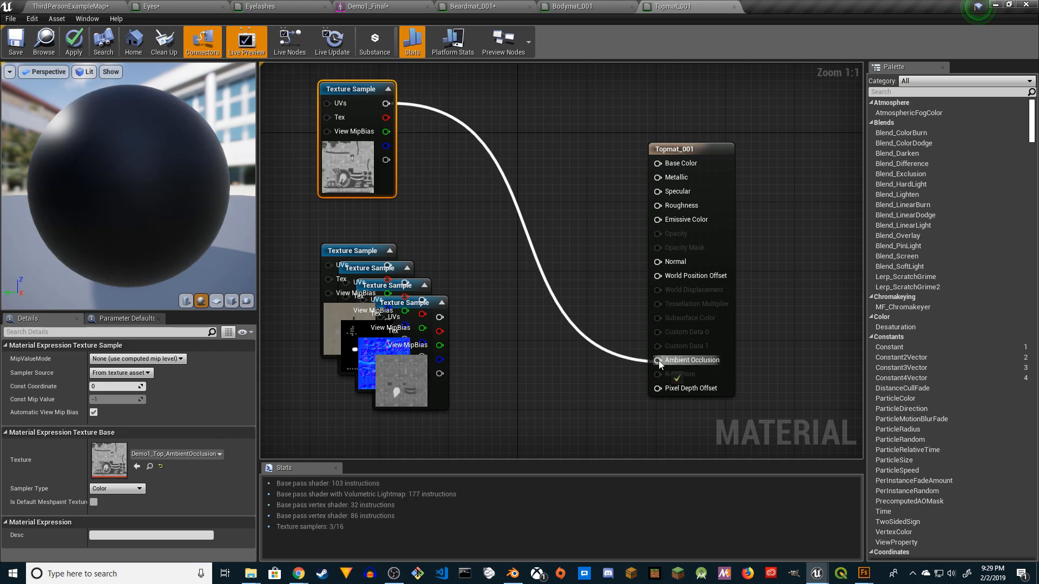
{"action": "left_click_drag", "start_coordinate": [351, 252], "coordinate": [556, 172]}
{"action": "left_click_drag", "start_coordinate": [656, 169], "coordinate": [657, 163]}
Step: Connect the metallic, normal and roughness Texture Samples to the matching inputs of Topmat_001
{"action": "left_click_drag", "start_coordinate": [373, 268], "coordinate": [665, 178]}
{"action": "left_click_drag", "start_coordinate": [405, 285], "coordinate": [447, 236]}
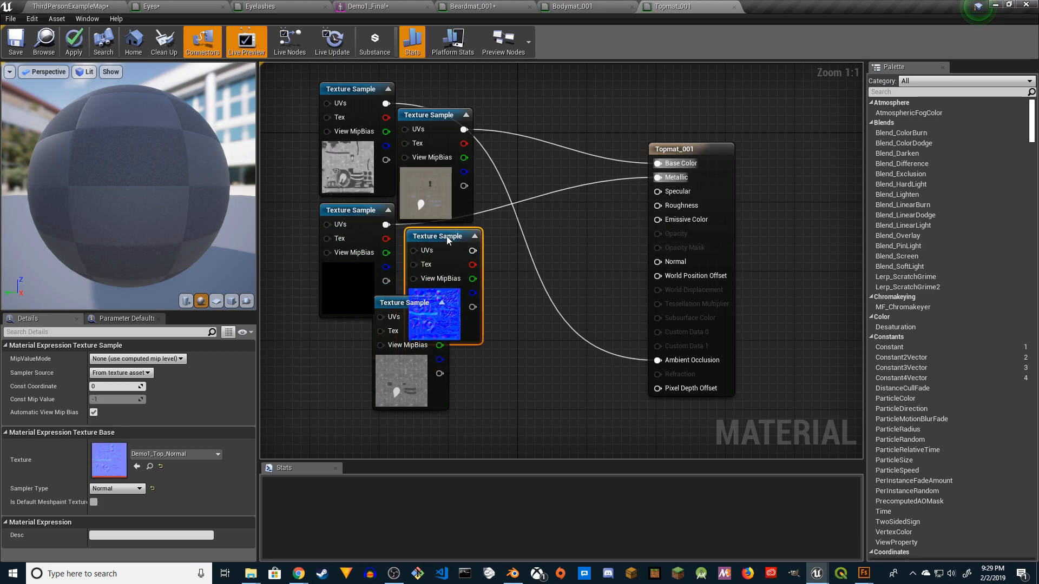
{"action": "left_click_drag", "start_coordinate": [647, 264], "coordinate": [648, 264]}
{"action": "left_click_drag", "start_coordinate": [427, 303], "coordinate": [597, 245]}
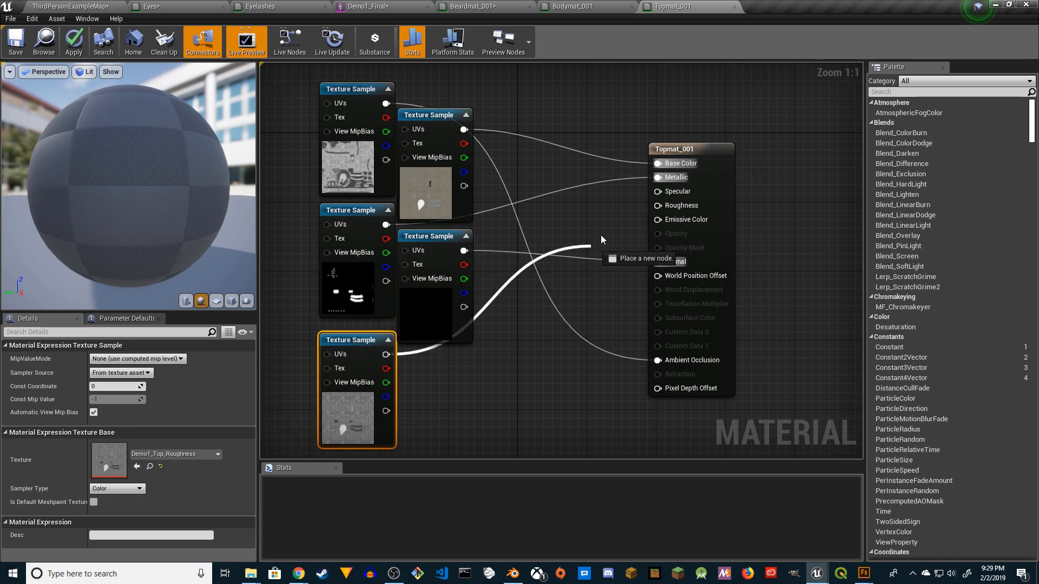
Step: Add a Constant node as an input to Topmat_001, apply the material and close it
{"action": "left_click_drag", "start_coordinate": [662, 210], "coordinate": [571, 103]}
{"action": "type", "text": "const"}
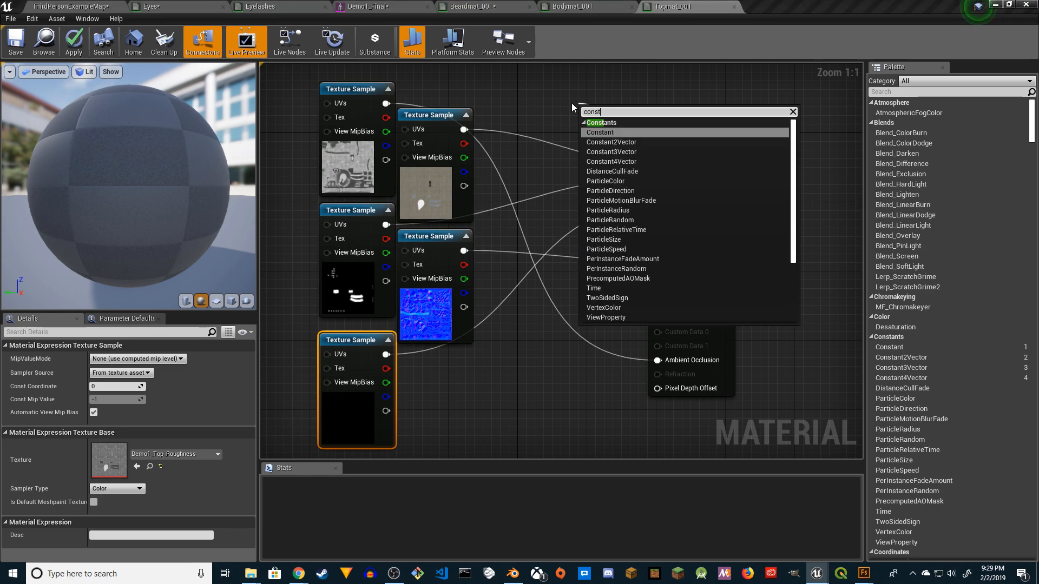
{"action": "key", "text": "Return"}
{"action": "left_click", "coordinate": [74, 43]}
{"action": "left_click", "coordinate": [734, 6]}
Step: Return to the ThirdPersonExampleMap level, examine the clothing on the characters and show the Hero folder's contents
{"action": "left_click", "coordinate": [71, 5]}
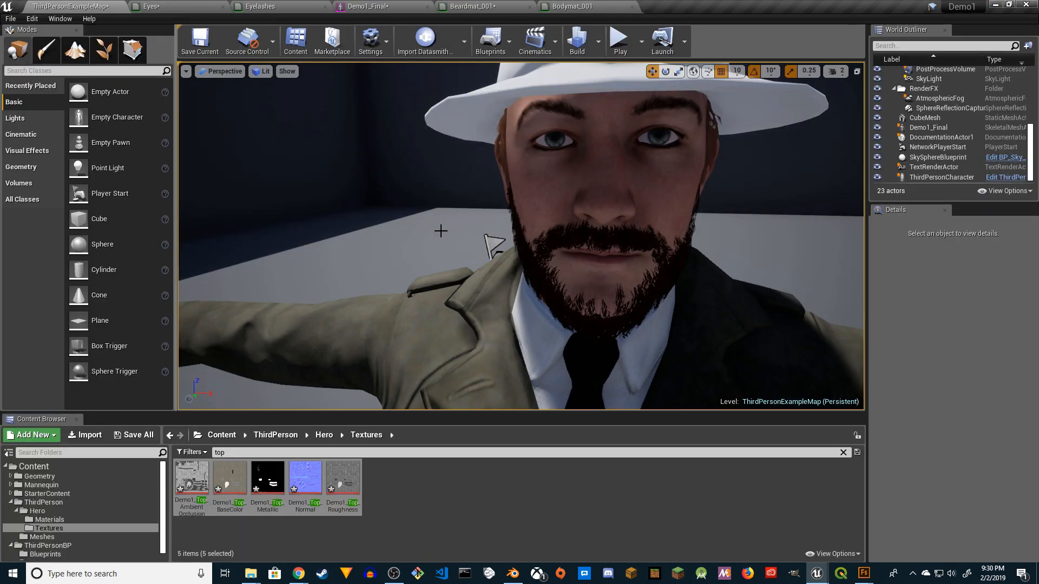
{"action": "scroll", "coordinate": [440, 231], "scroll_direction": "down", "scroll_amount": 5}
{"action": "mouse_move", "coordinate": [454, 268]}
{"action": "right_mouse_down"}
{"action": "mouse_move", "coordinate": [485, 292]}
{"action": "mouse_move", "coordinate": [465, 290]}
{"action": "mouse_move", "coordinate": [471, 271]}
{"action": "right_mouse_up"}
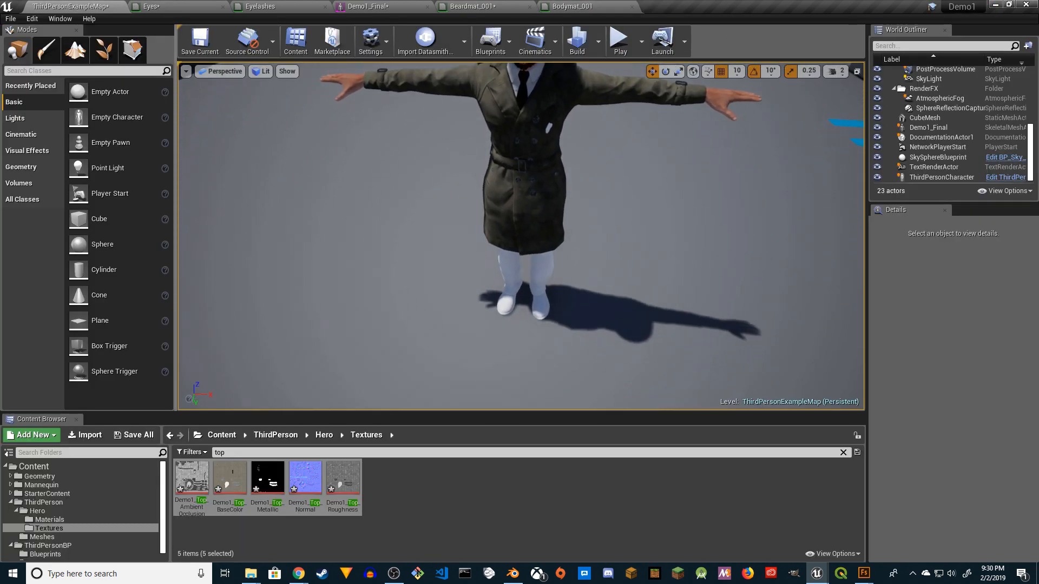
{"action": "left_click", "coordinate": [75, 514]}
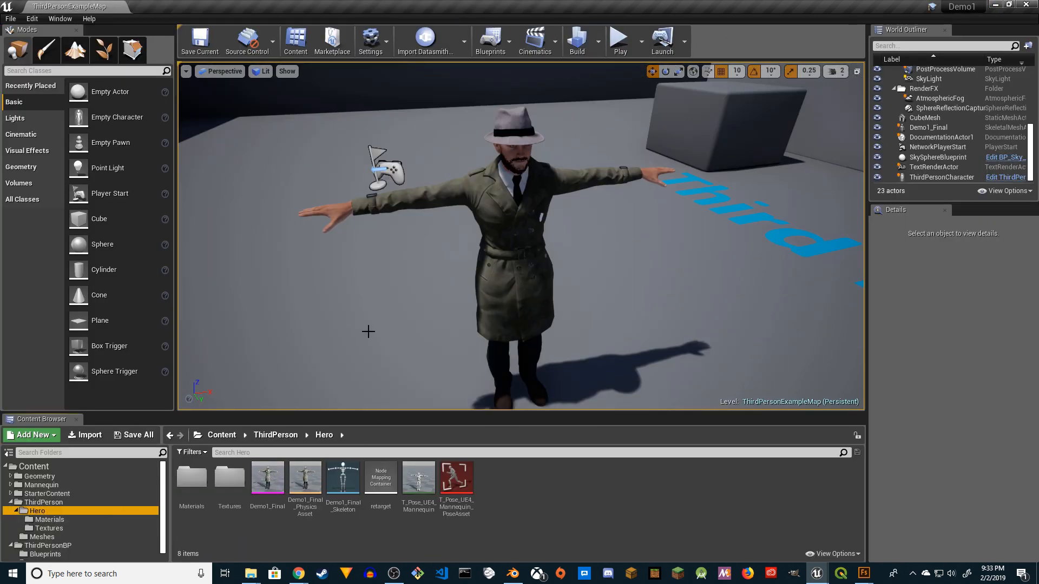
{"action": "right_click_drag", "start_coordinate": [452, 305], "coordinate": [478, 285]}
{"action": "key", "text": "w"}
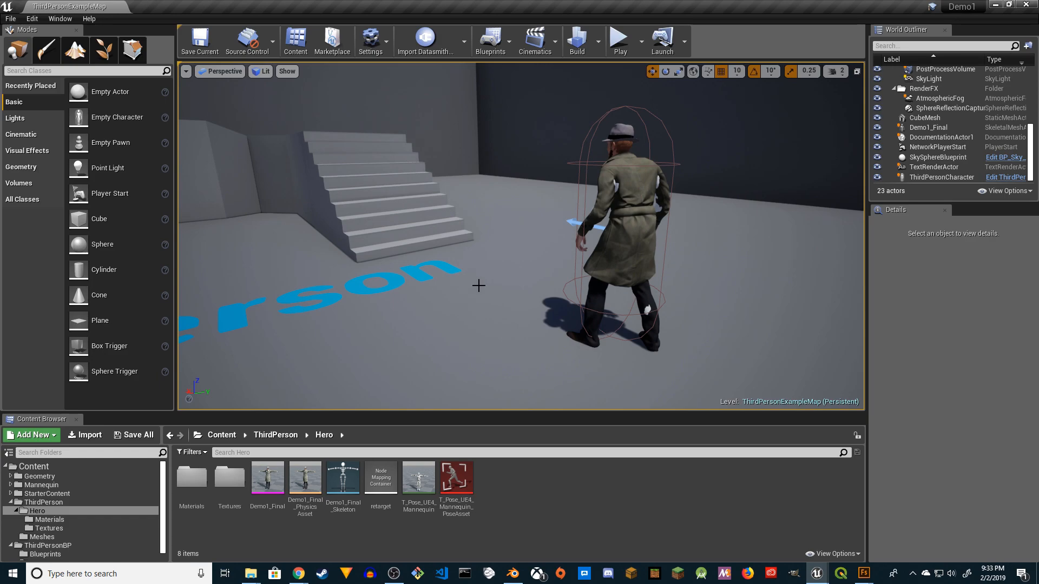
Step: Play the level, run the hero around to check where the body shows through the clothes, and stop playing
{"action": "left_click", "coordinate": [620, 41]}
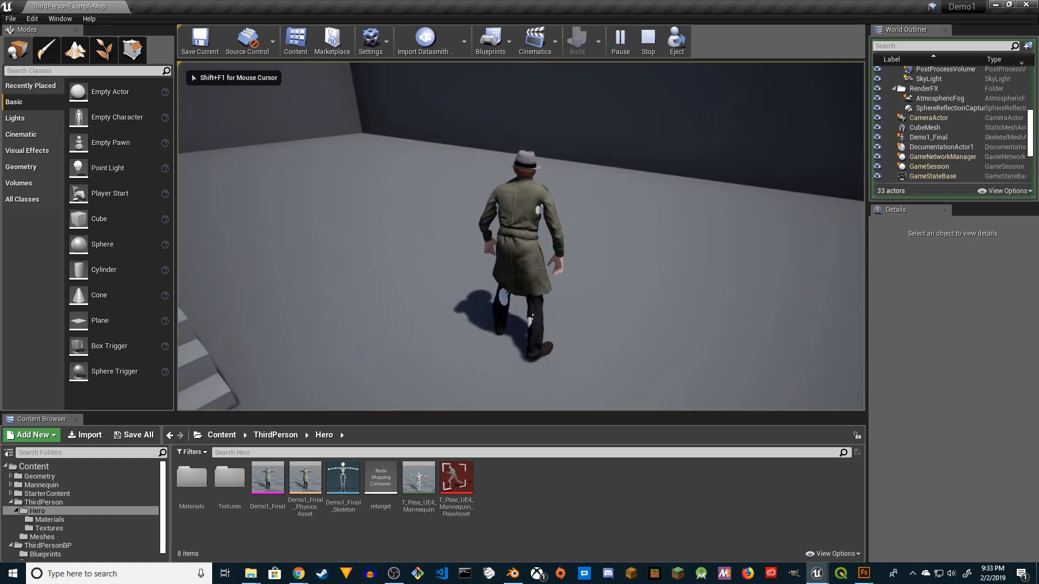
{"action": "key", "text": "w"}
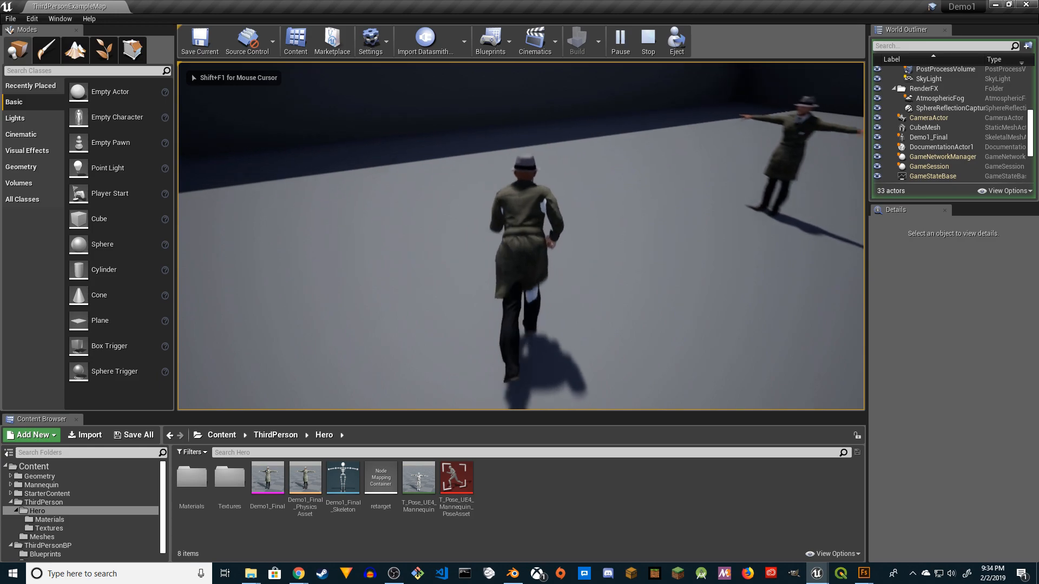
{"action": "key", "text": "w"}
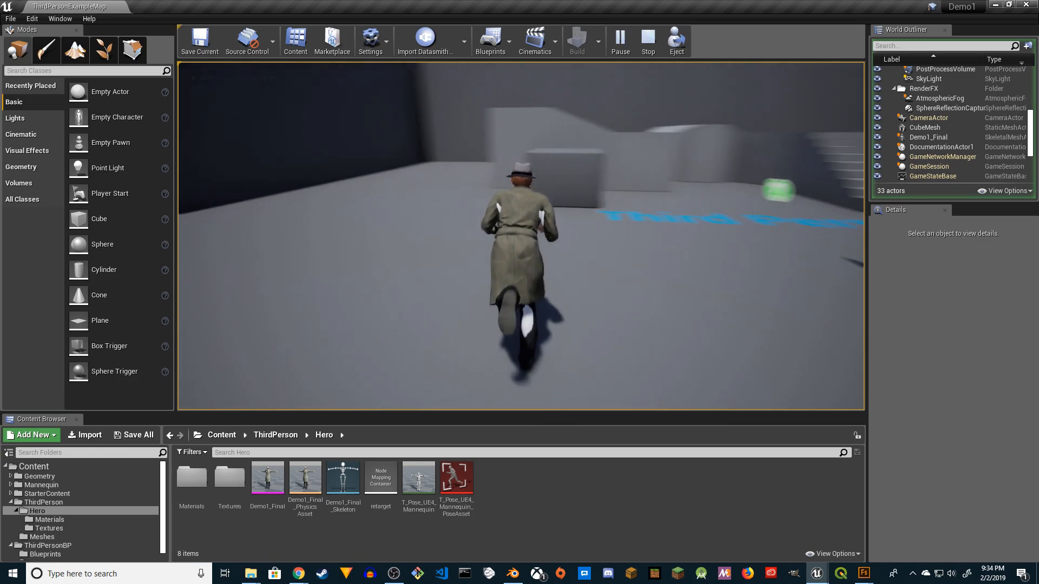
{"action": "key", "text": "w"}
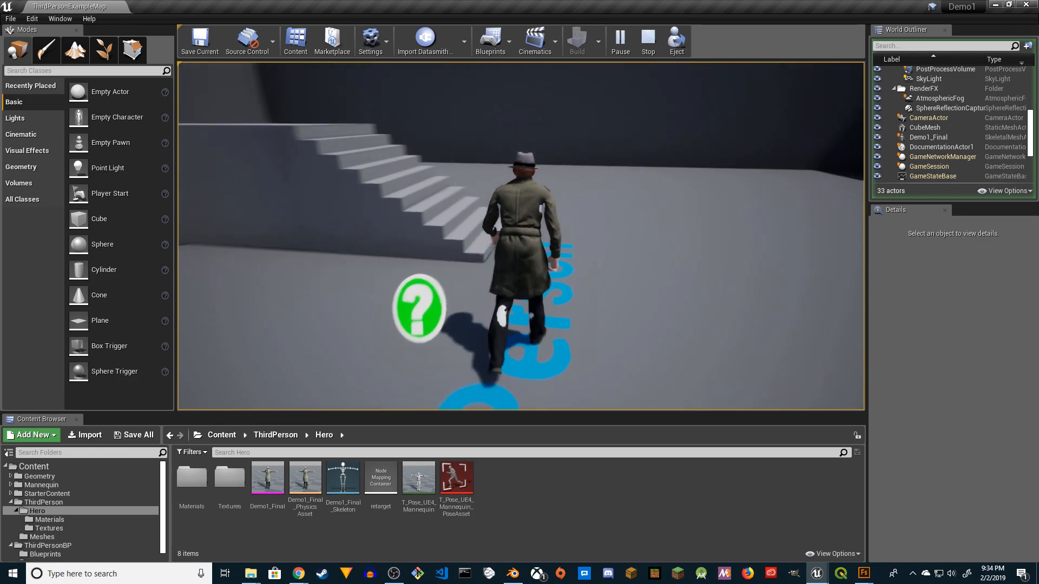
{"action": "key", "text": "w"}
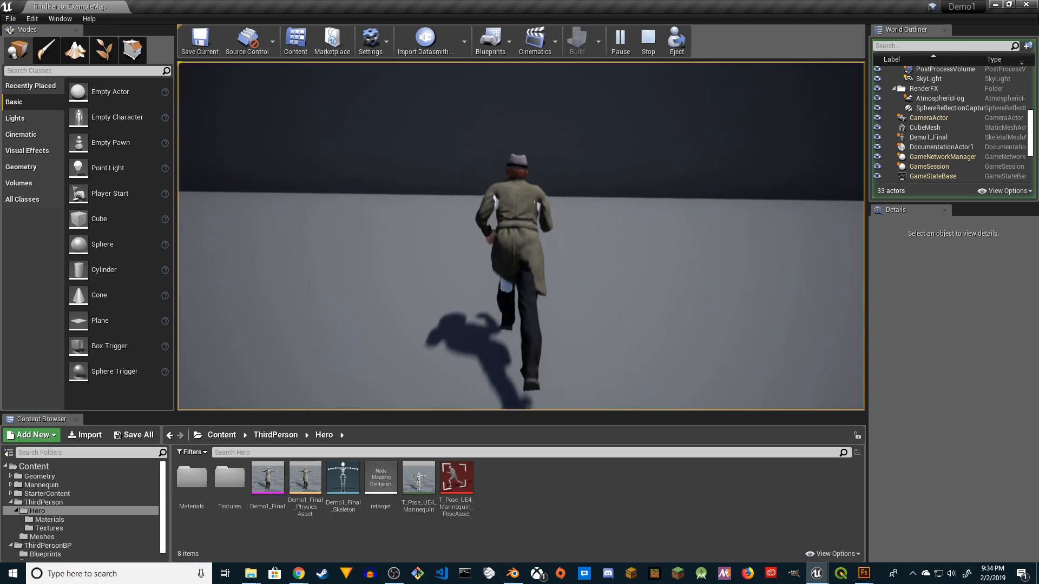
{"action": "key", "text": "w"}
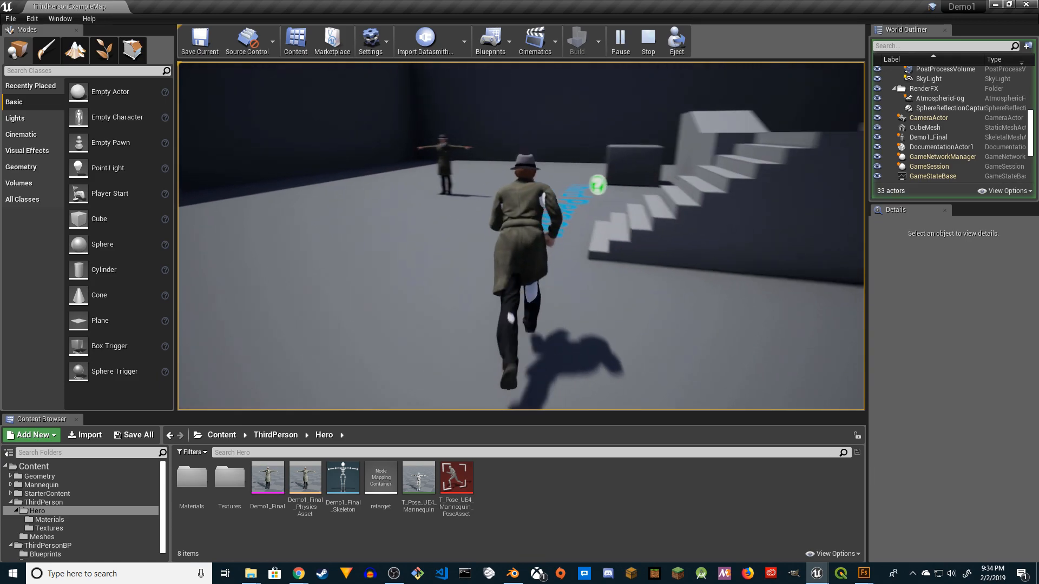
{"action": "key", "text": "w"}
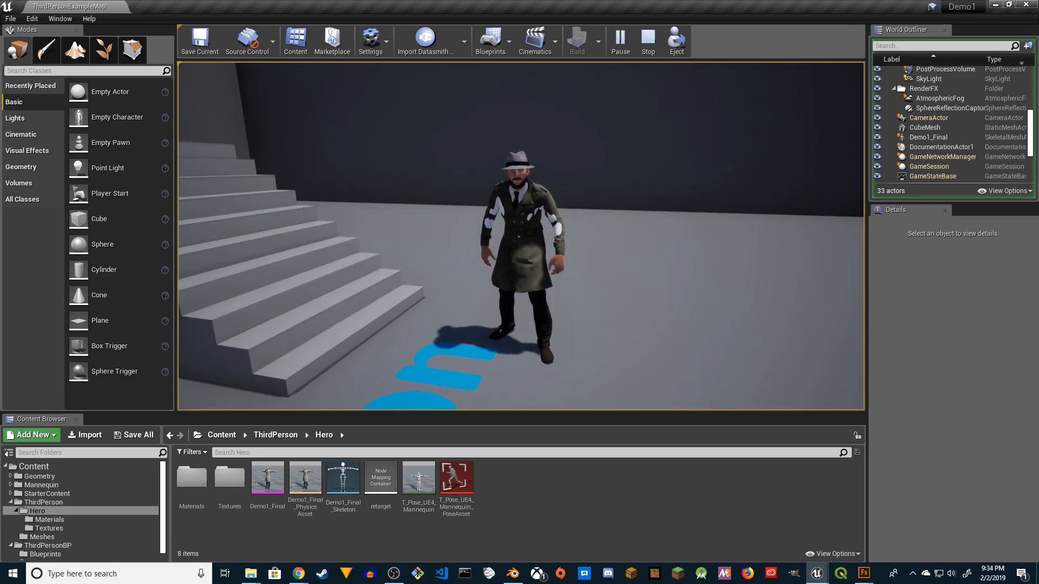
{"action": "key", "text": "Escape"}
Step: Open Demo1_Final, copy Bodymat_001 from Element 9 onto the Element 0 BodyPart slot and save the mesh
{"action": "double_click", "coordinate": [267, 476]}
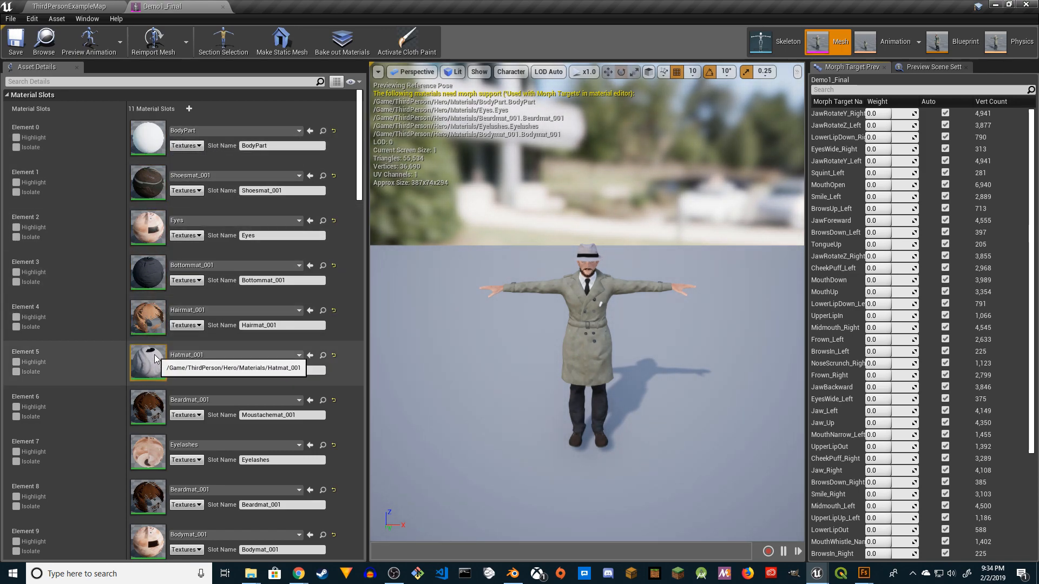
{"action": "scroll", "coordinate": [154, 354], "scroll_direction": "down", "scroll_amount": 2}
{"action": "scroll", "coordinate": [160, 352], "scroll_direction": "down", "scroll_amount": 3}
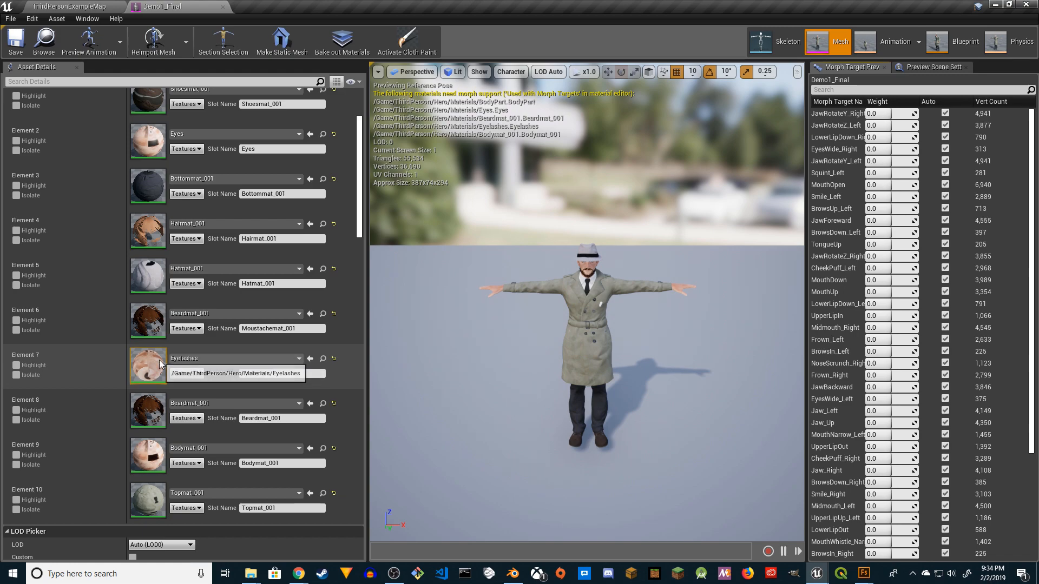
{"action": "right_click", "coordinate": [152, 461]}
{"action": "scroll", "coordinate": [222, 119], "scroll_direction": "up", "scroll_amount": 5}
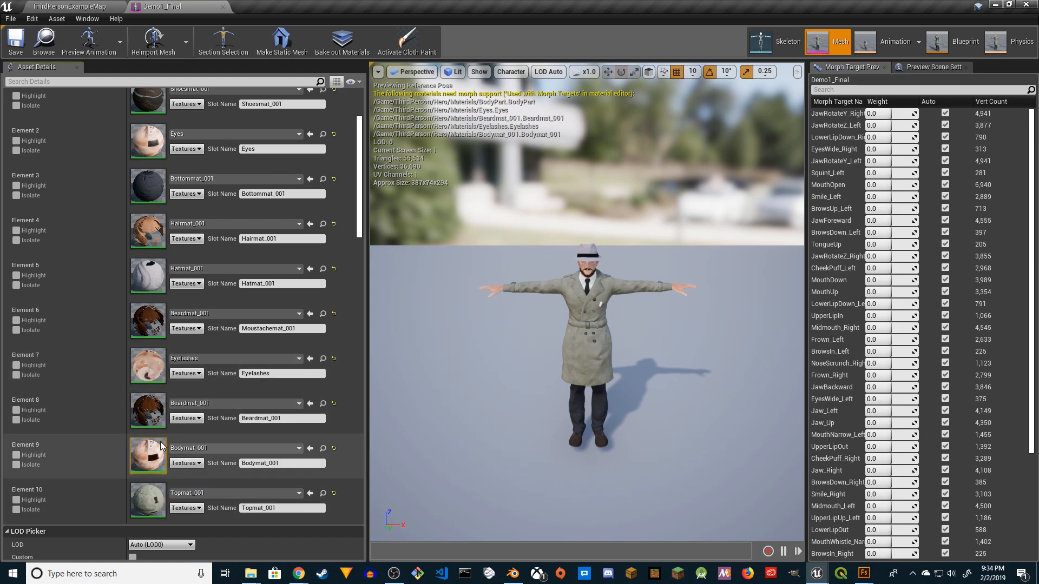
{"action": "right_click", "coordinate": [164, 143]}
{"action": "left_click", "coordinate": [199, 162]}
{"action": "left_click", "coordinate": [24, 44]}
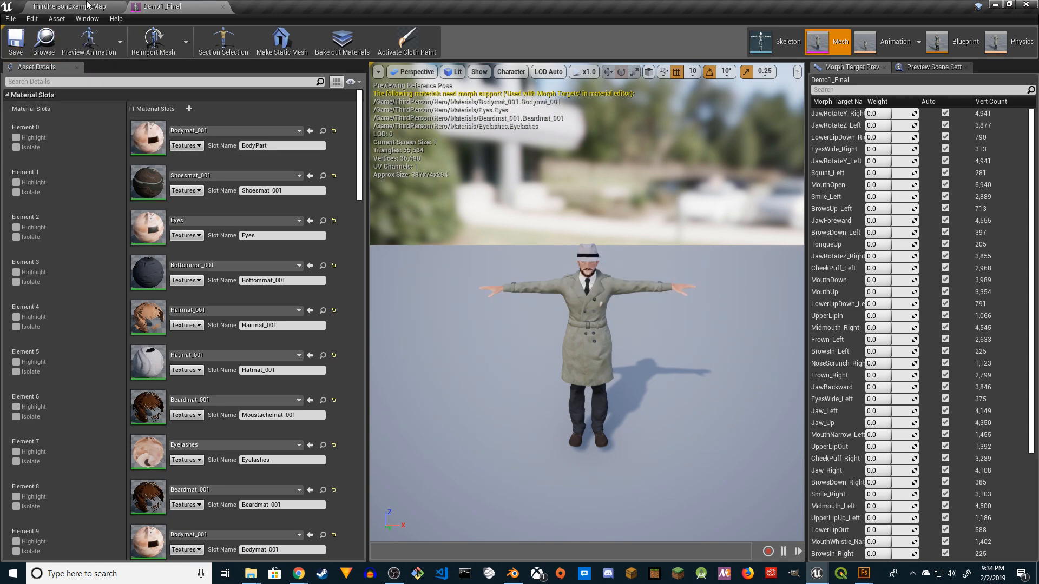
Step: Play the ThirdPersonExampleMap level again, run the hero around to check the body part material, and stop playing
{"action": "left_click", "coordinate": [76, 7]}
{"action": "left_click", "coordinate": [620, 42]}
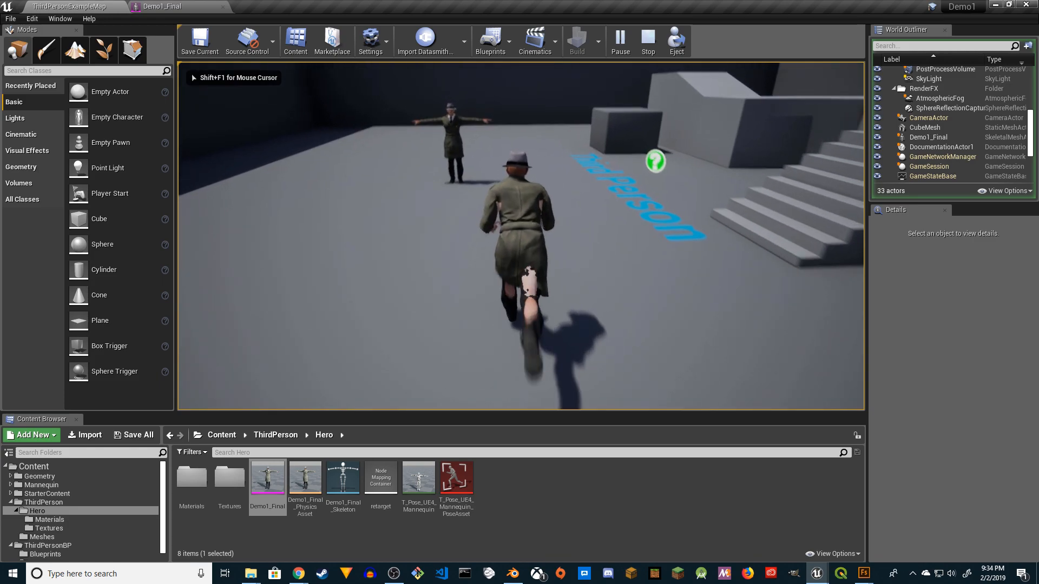
{"action": "key", "text": "a"}
{"action": "key", "text": "w"}
{"action": "key", "text": "s"}
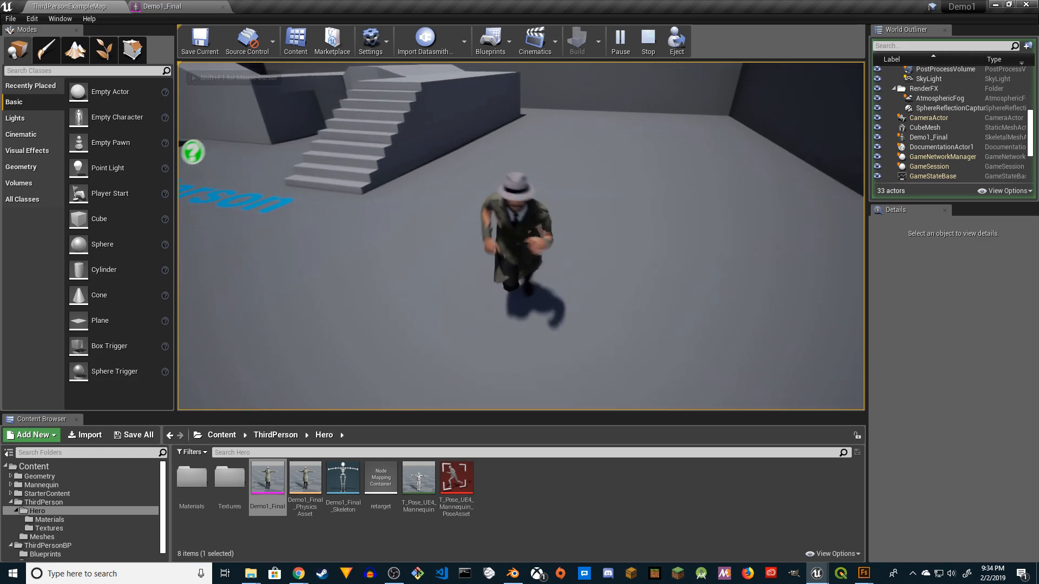
{"action": "key", "text": "a"}
{"action": "key", "text": "w"}
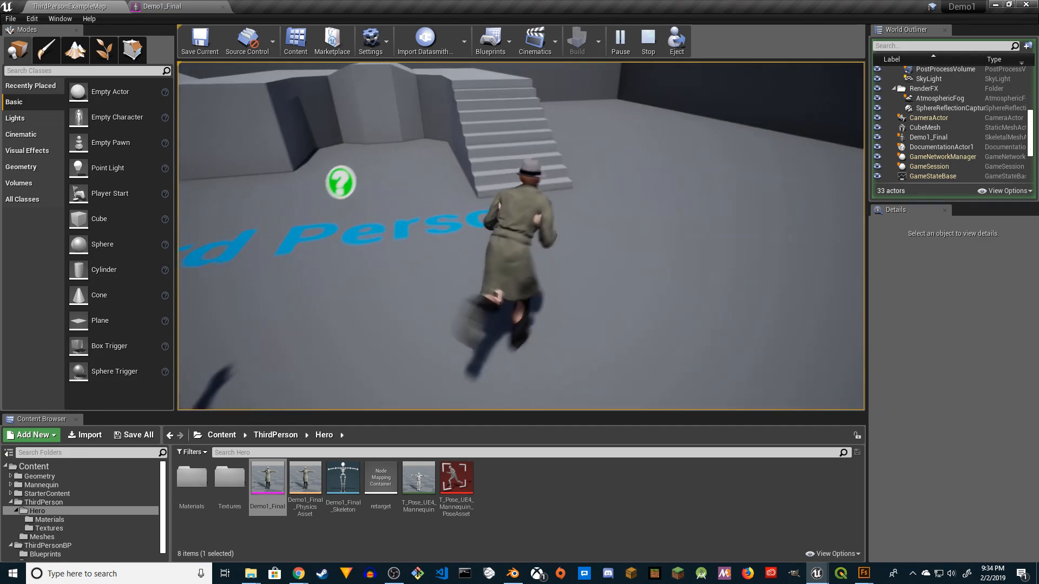
{"action": "key", "text": "s"}
{"action": "key", "text": "w"}
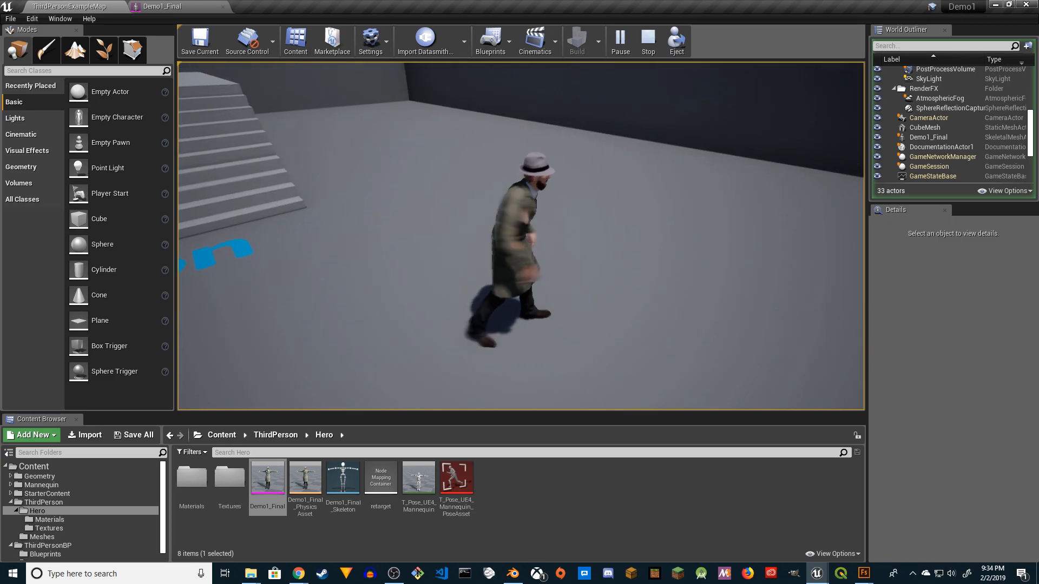
{"action": "key", "text": "Escape"}
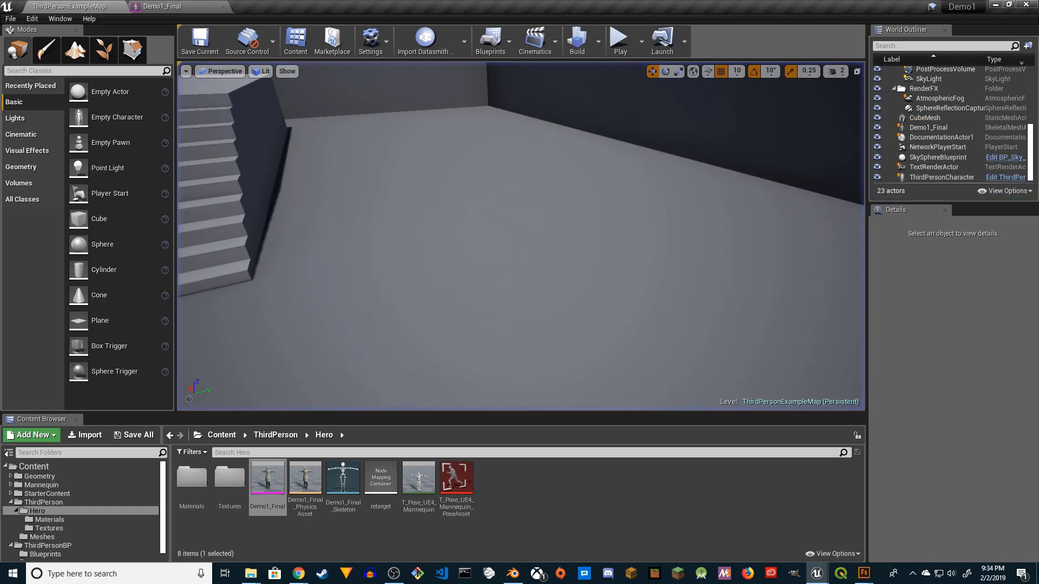
Step: Create a new material named M_Body_Transparent in the Hero Materials folder
{"action": "double_click", "coordinate": [191, 477]}
{"action": "right_click", "coordinate": [627, 511]}
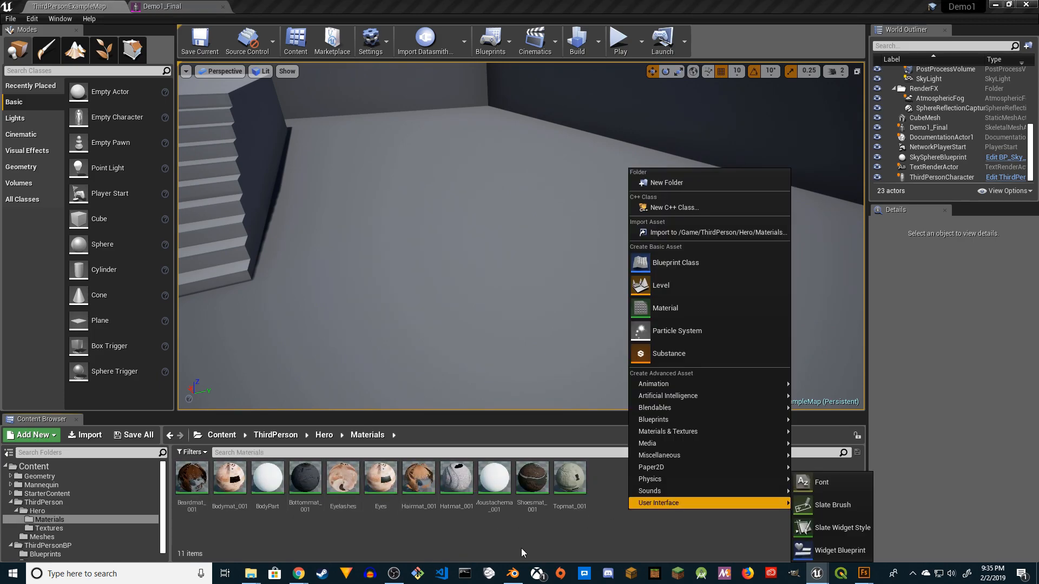
{"action": "left_click", "coordinate": [673, 311]}
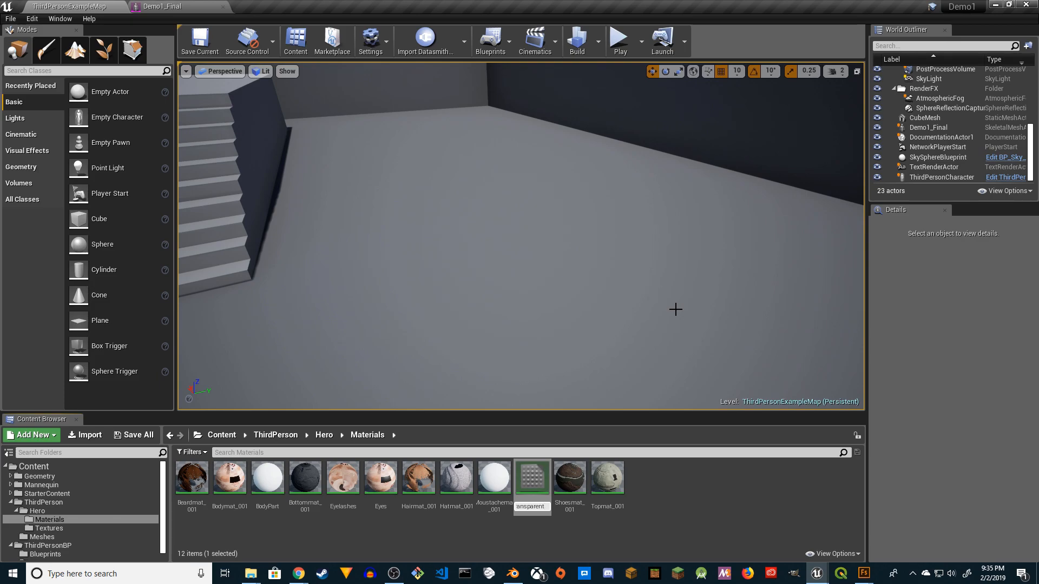
{"action": "key", "text": "Return"}
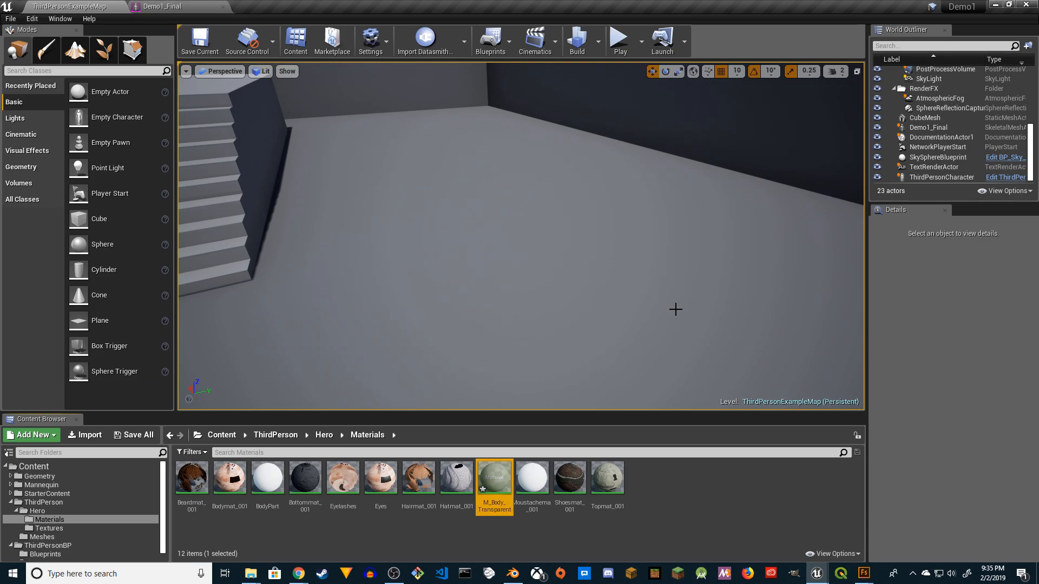
Step: Open M_Body_Transparent and feed its Base Color from a new Constant with the value 1
{"action": "double_click", "coordinate": [489, 484]}
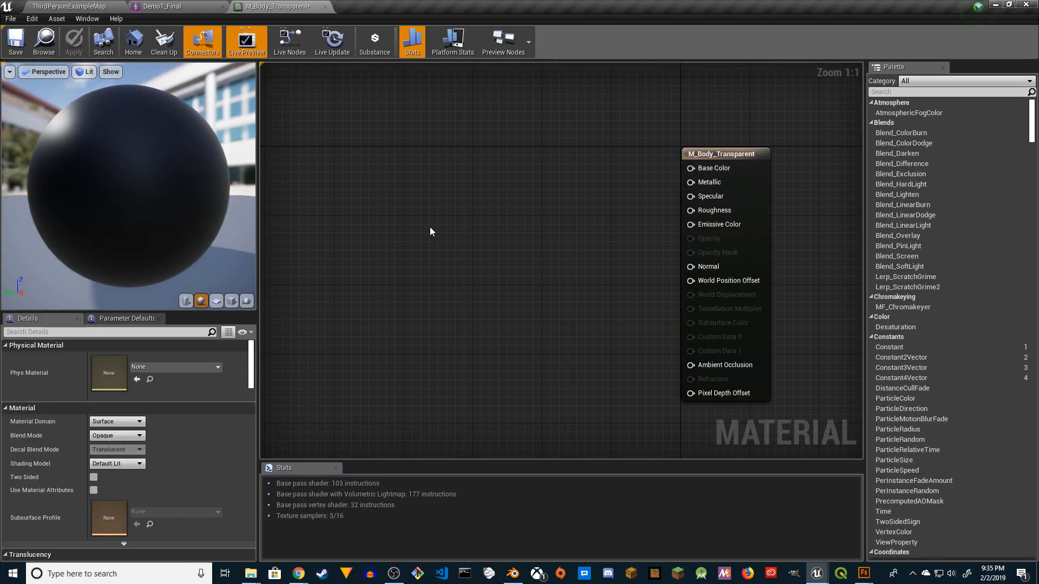
{"action": "left_click_drag", "start_coordinate": [470, 157], "coordinate": [470, 155]}
{"action": "type", "text": "const"}
{"action": "key", "text": "Return"}
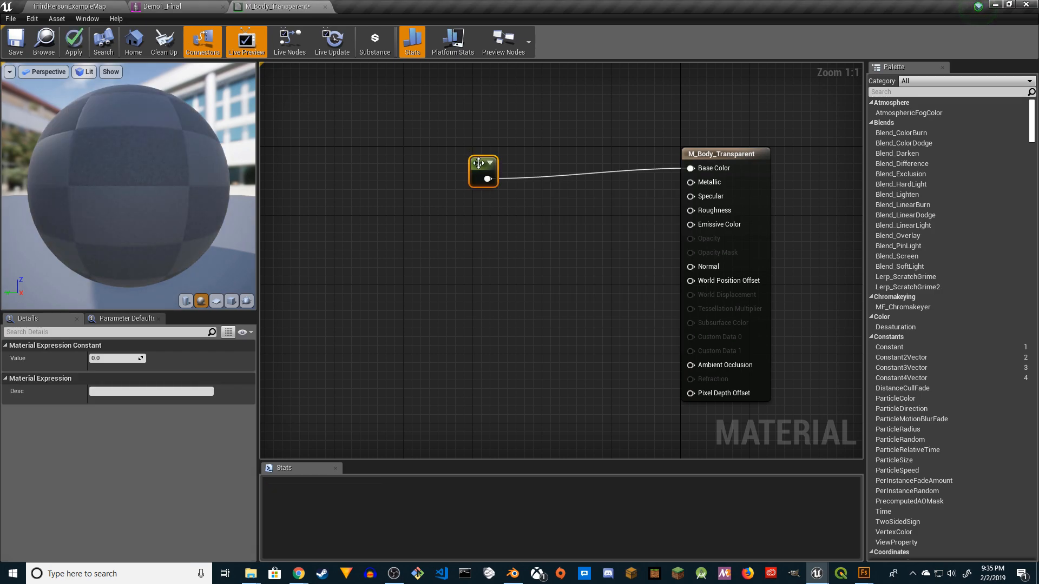
{"action": "type", "text": "1"}
{"action": "left_click", "coordinate": [584, 271]}
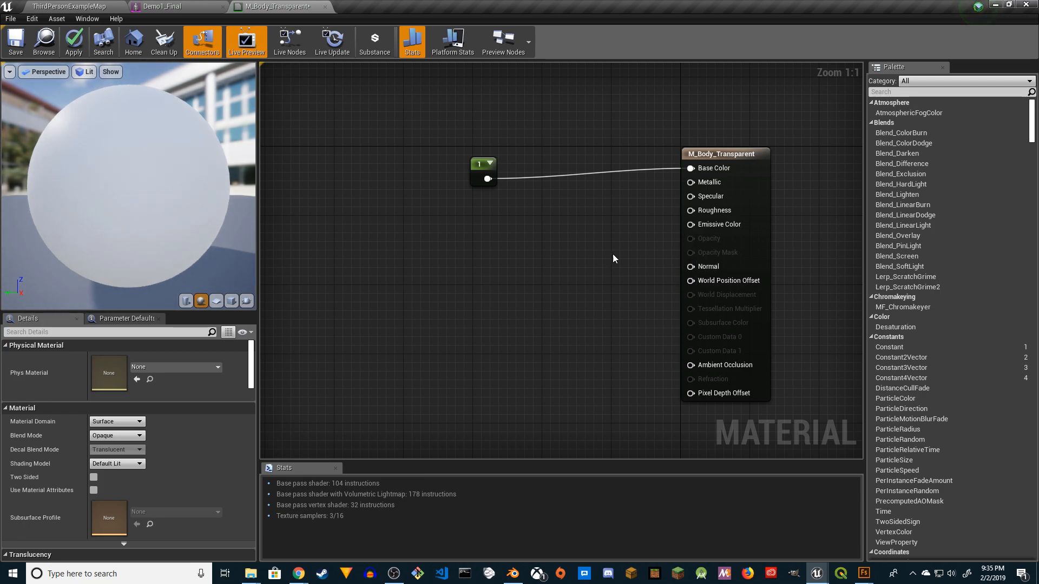
Step: Set the Blend Mode of M_Body_Transparent to Masked
{"action": "left_click", "coordinate": [714, 154]}
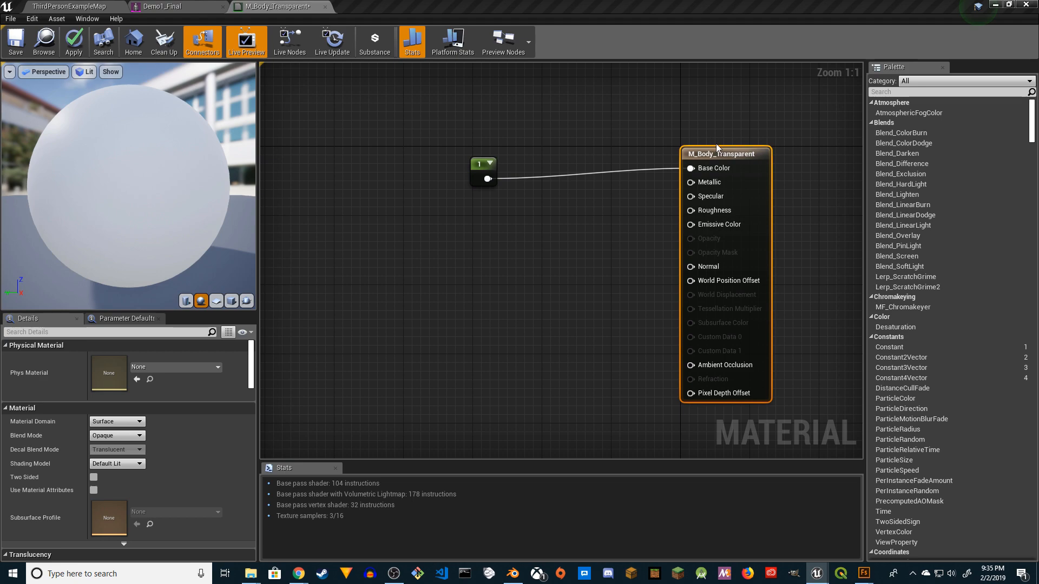
{"action": "left_click", "coordinate": [117, 436]}
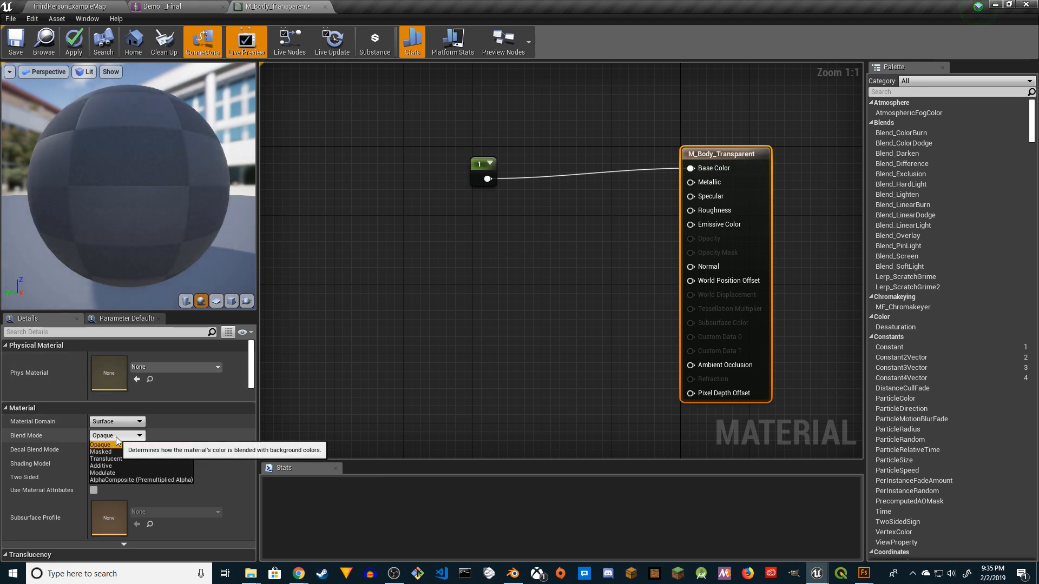
{"action": "left_click", "coordinate": [112, 452]}
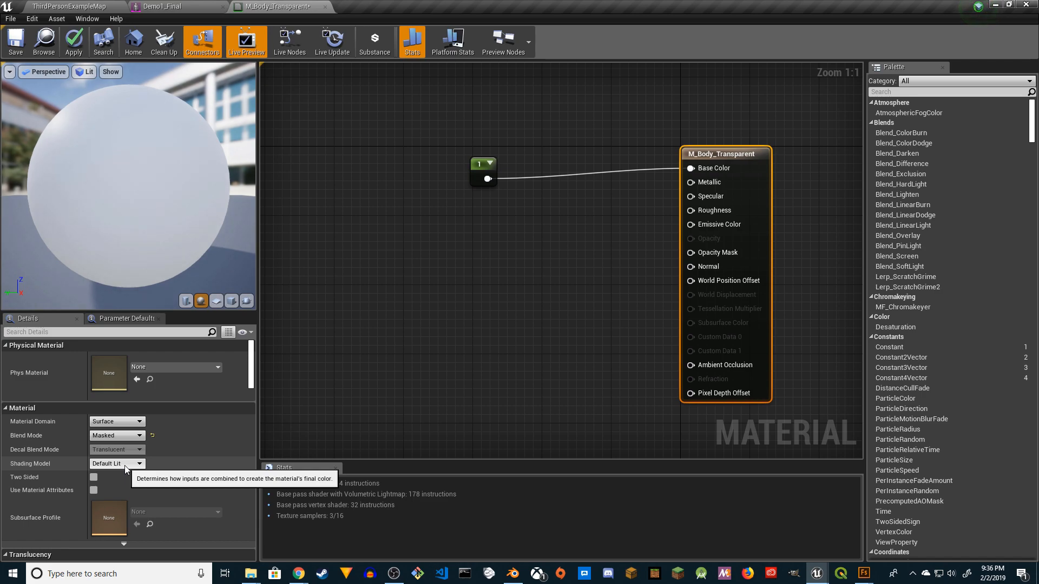
Step: Make M_Body_Transparent two-sided and feed its Opacity Mask from a new DitherTemporalAA node
{"action": "left_click", "coordinate": [94, 477]}
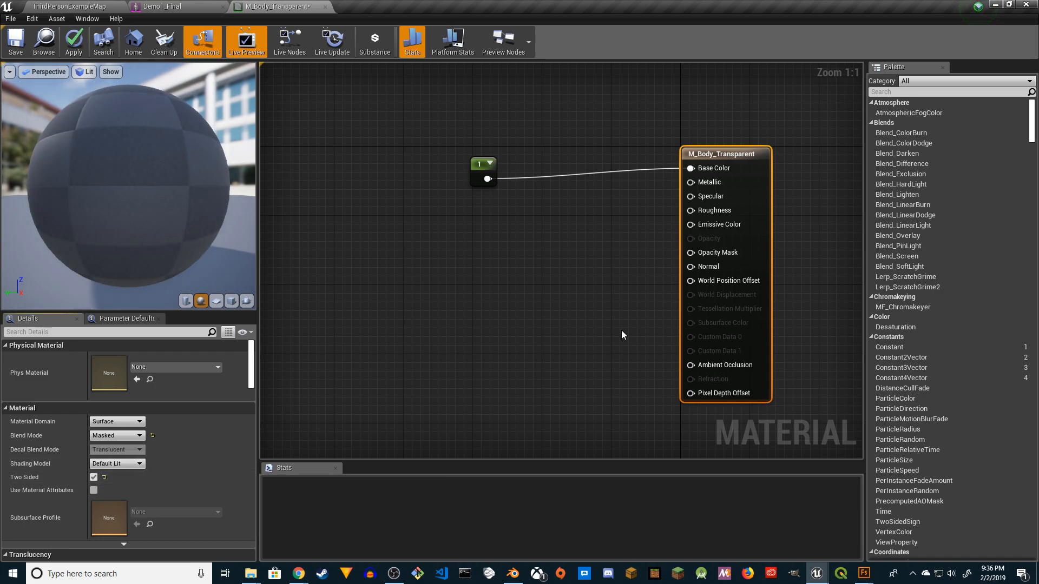
{"action": "left_click_drag", "start_coordinate": [691, 253], "coordinate": [526, 267]}
{"action": "type", "text": "dith"}
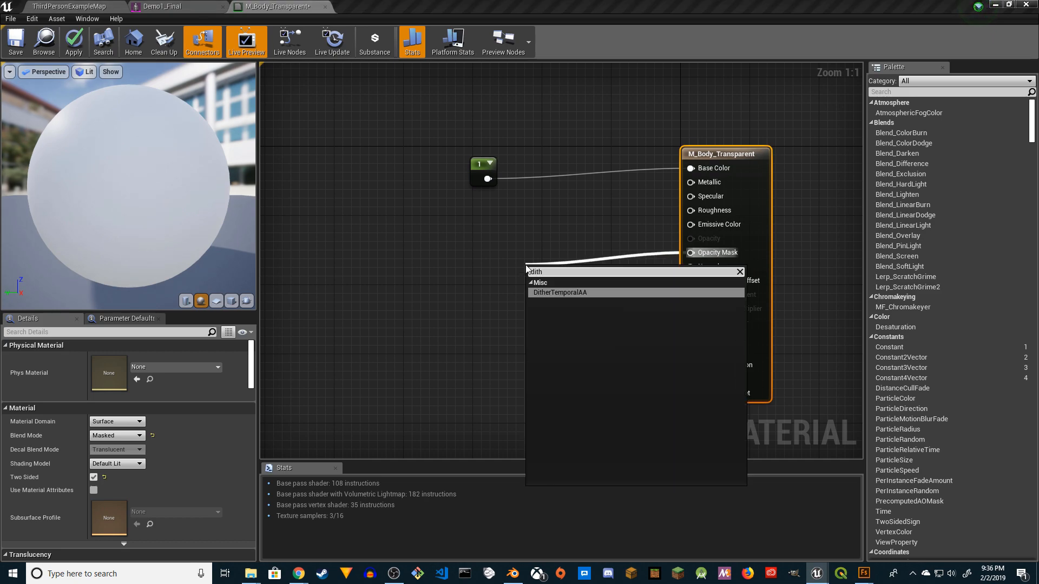
{"action": "key", "text": "Return"}
Step: Feed the DitherTemporalAA node's Alpha Threshold from a new Constant of 0, then apply, save and close the material
{"action": "left_click_drag", "start_coordinate": [553, 262], "coordinate": [462, 258]}
{"action": "type", "text": "const"}
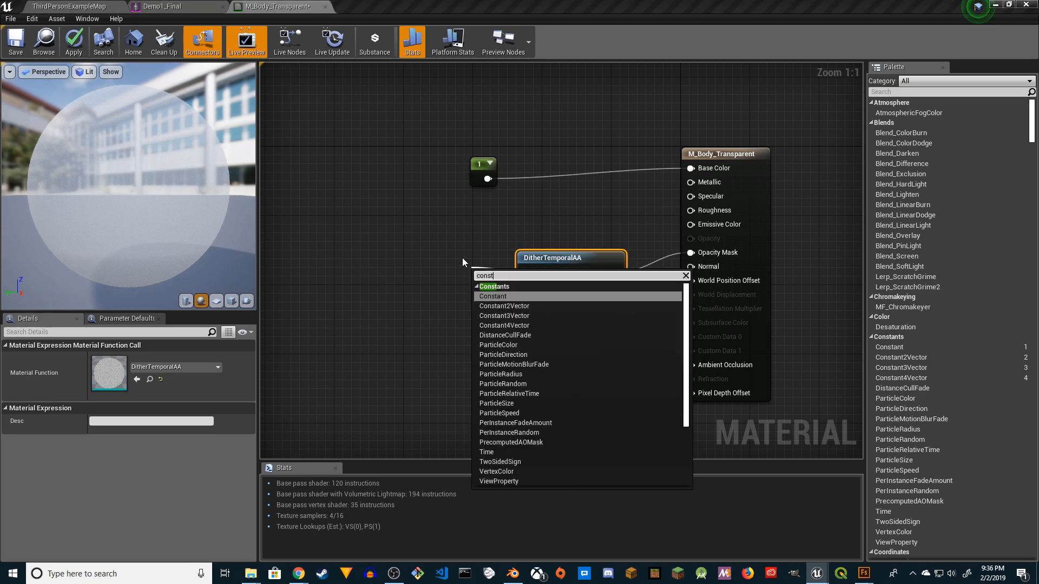
{"action": "key", "text": "Return"}
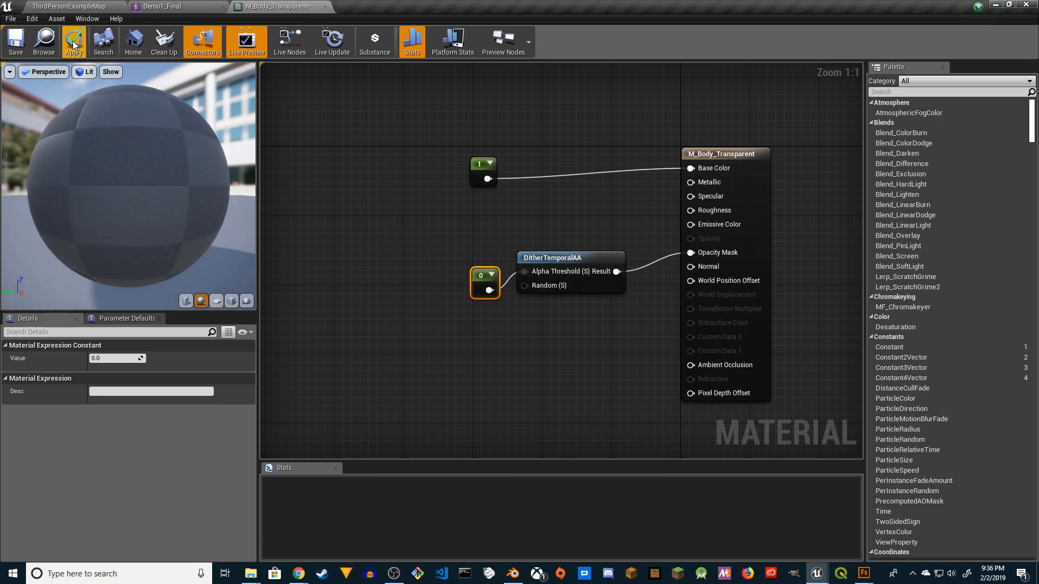
{"action": "left_click", "coordinate": [74, 41]}
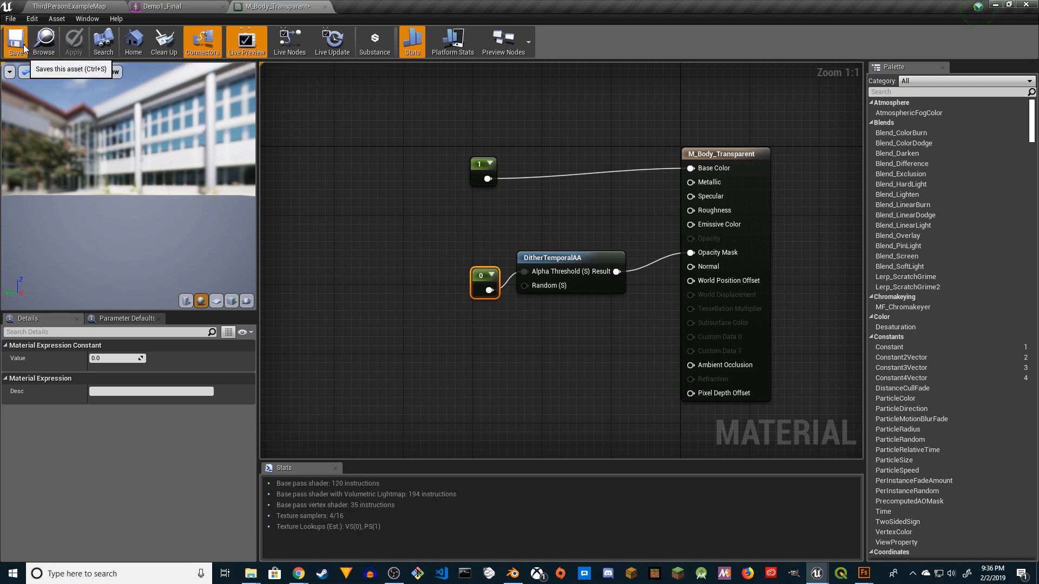
{"action": "left_click", "coordinate": [327, 9]}
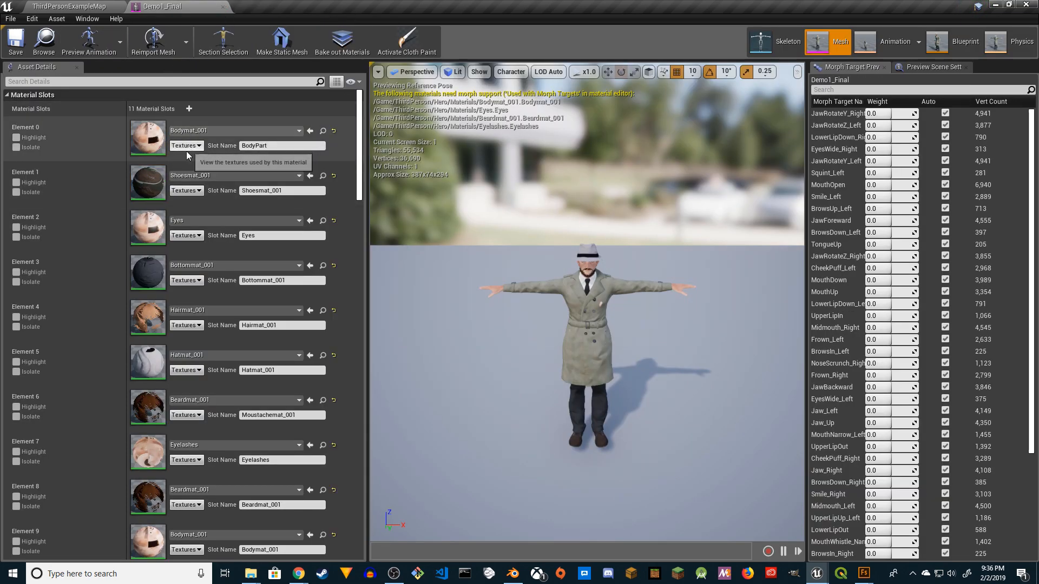
Step: Preview the MouthDown morph target on Demo1_Final at weight 1.0 and reset its weight to 0.0
{"action": "scroll", "coordinate": [184, 244], "scroll_direction": "down", "scroll_amount": 5}
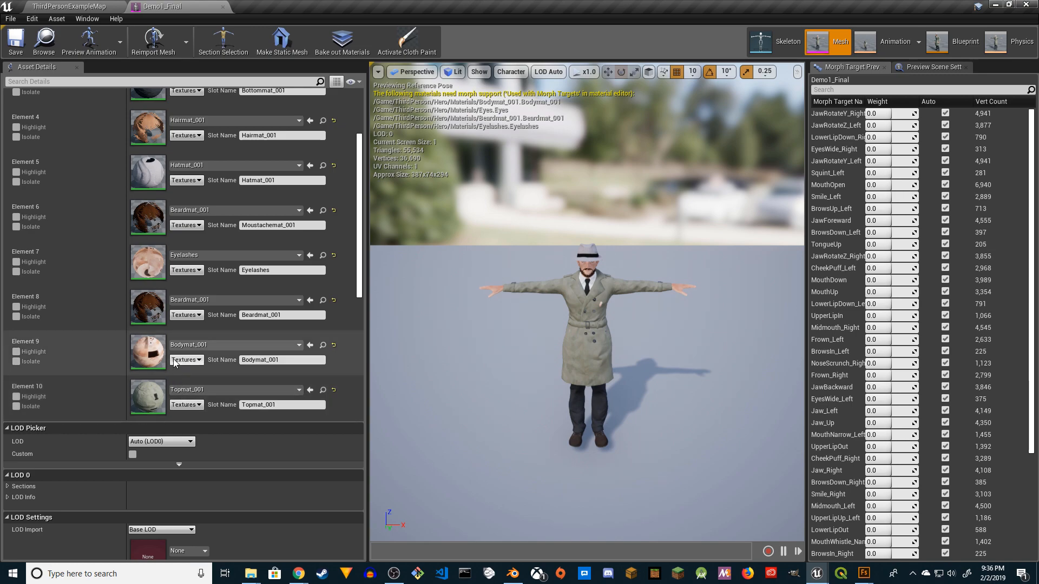
{"action": "scroll", "coordinate": [170, 349], "scroll_direction": "up", "scroll_amount": 5}
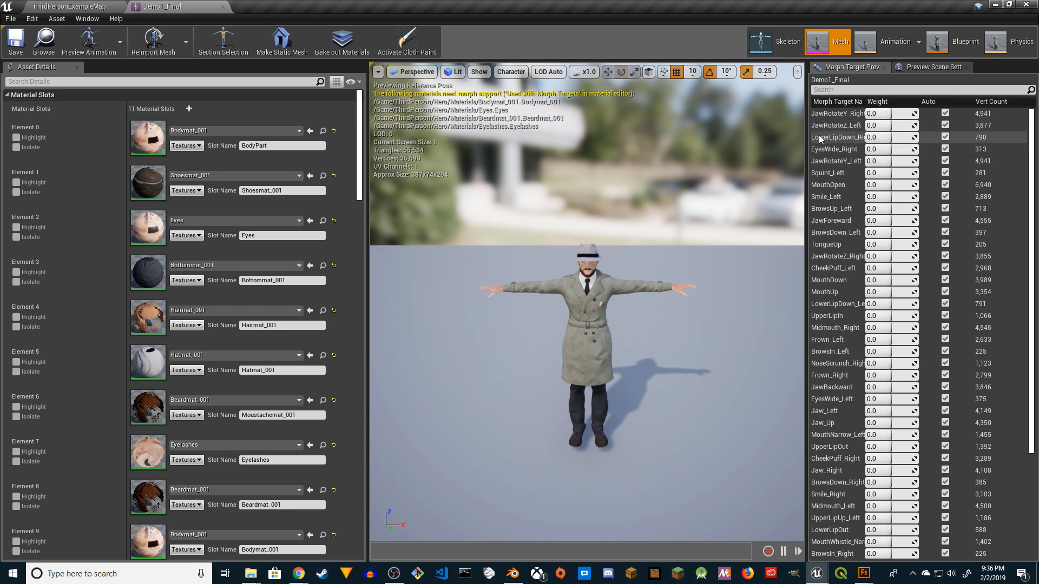
{"action": "left_click_drag", "start_coordinate": [806, 131], "coordinate": [694, 131]}
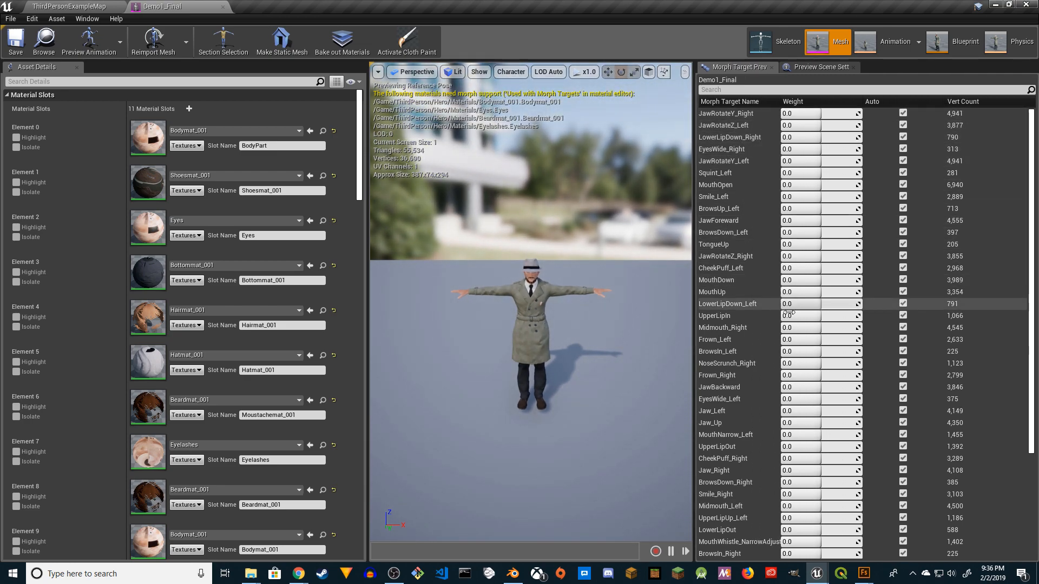
{"action": "scroll", "coordinate": [644, 293], "scroll_direction": "up", "scroll_amount": 3}
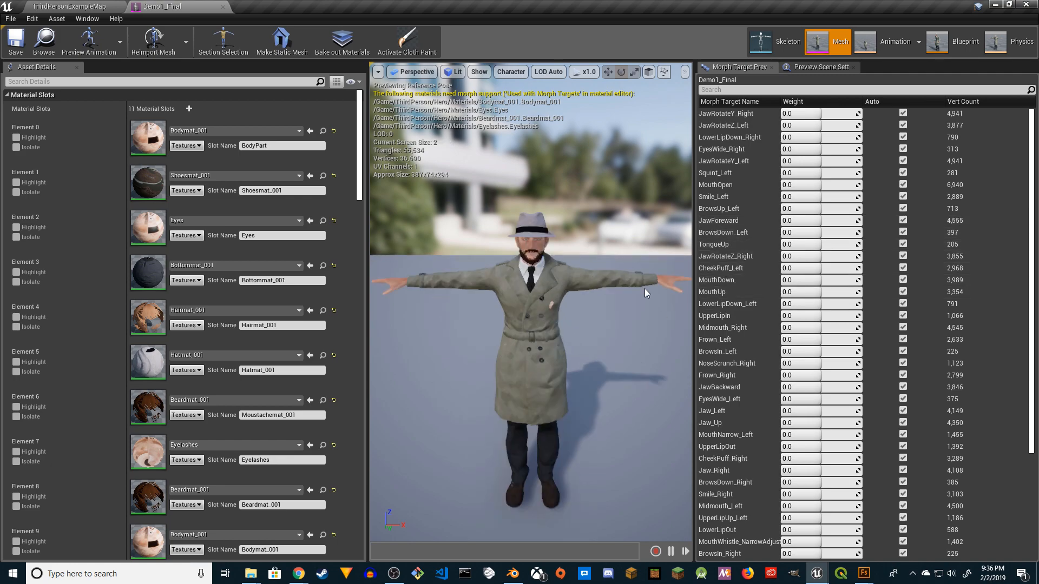
{"action": "scroll", "coordinate": [628, 273], "scroll_direction": "up", "scroll_amount": 3}
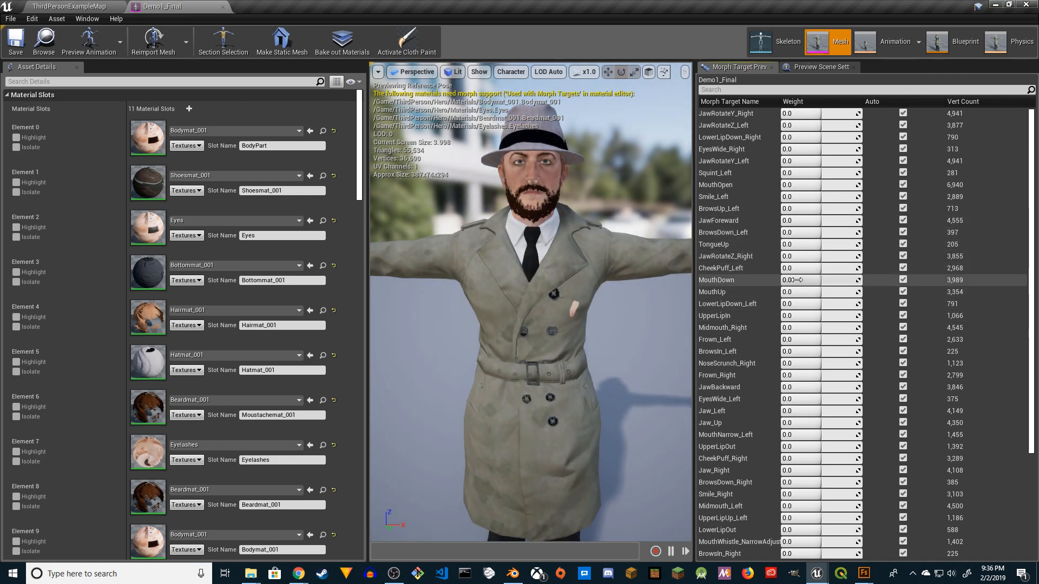
{"action": "left_click_drag", "start_coordinate": [795, 280], "coordinate": [844, 280]}
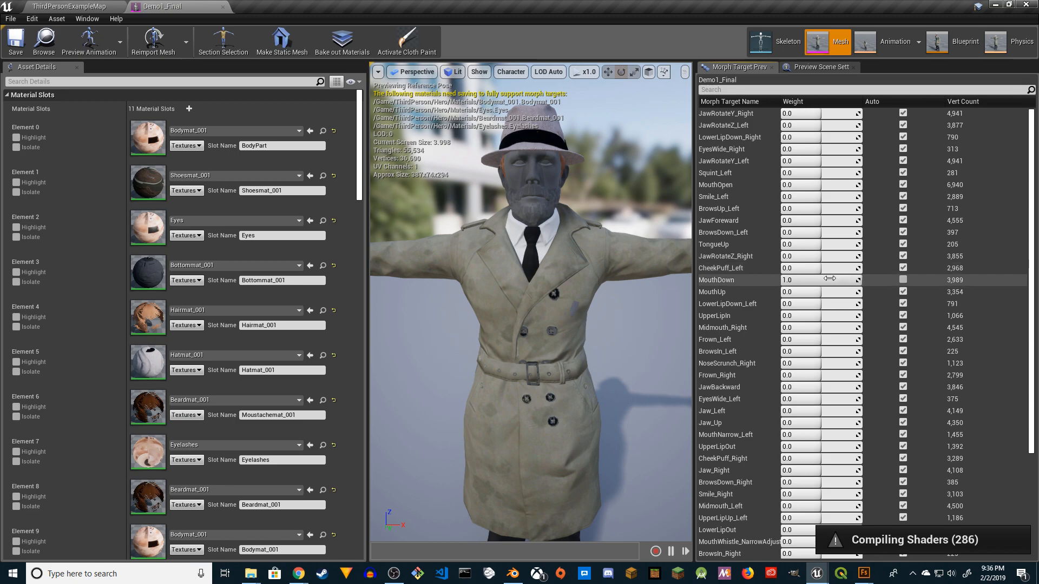
{"action": "mouse_move", "coordinate": [811, 279]}
{"action": "left_mouse_down"}
{"action": "mouse_move", "coordinate": [857, 280]}
{"action": "mouse_move", "coordinate": [825, 280]}
{"action": "left_mouse_up"}
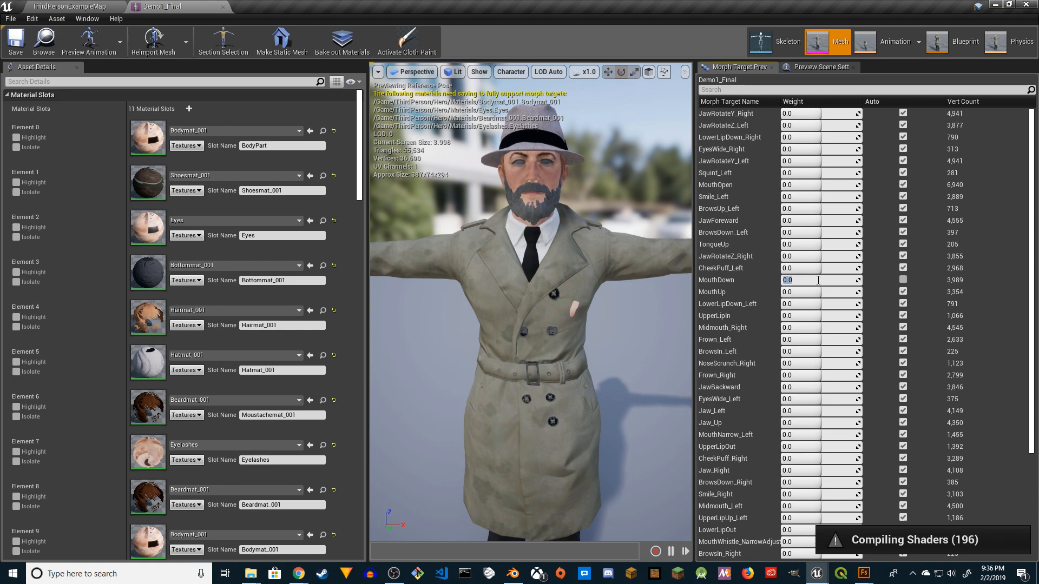
{"action": "scroll", "coordinate": [757, 412], "scroll_direction": "down", "scroll_amount": 2}
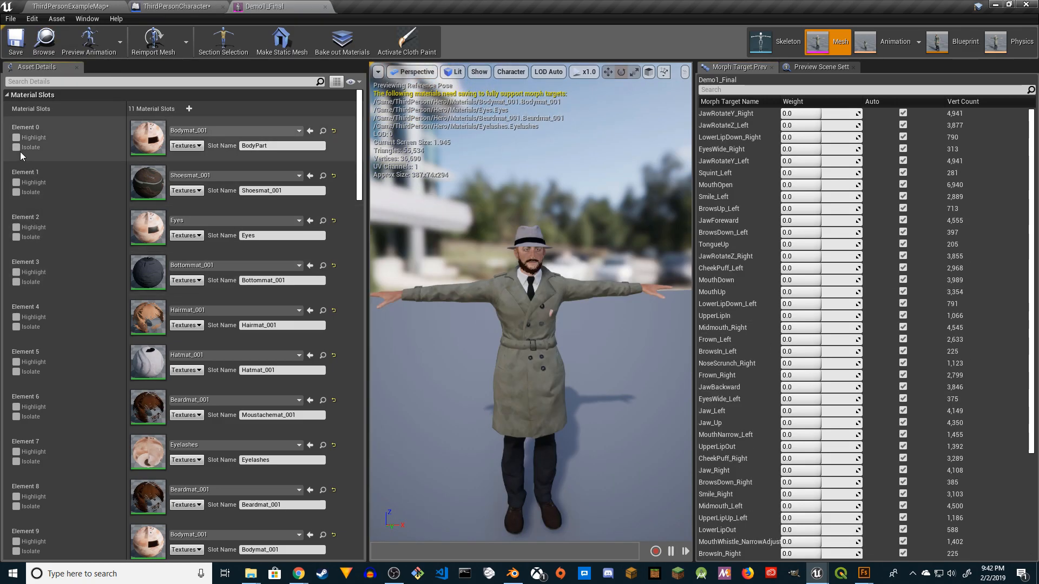
Step: Isolate the BodyPart material slot of Demo1_Final and assign M_Body_Transparent to it
{"action": "left_click", "coordinate": [17, 147]}
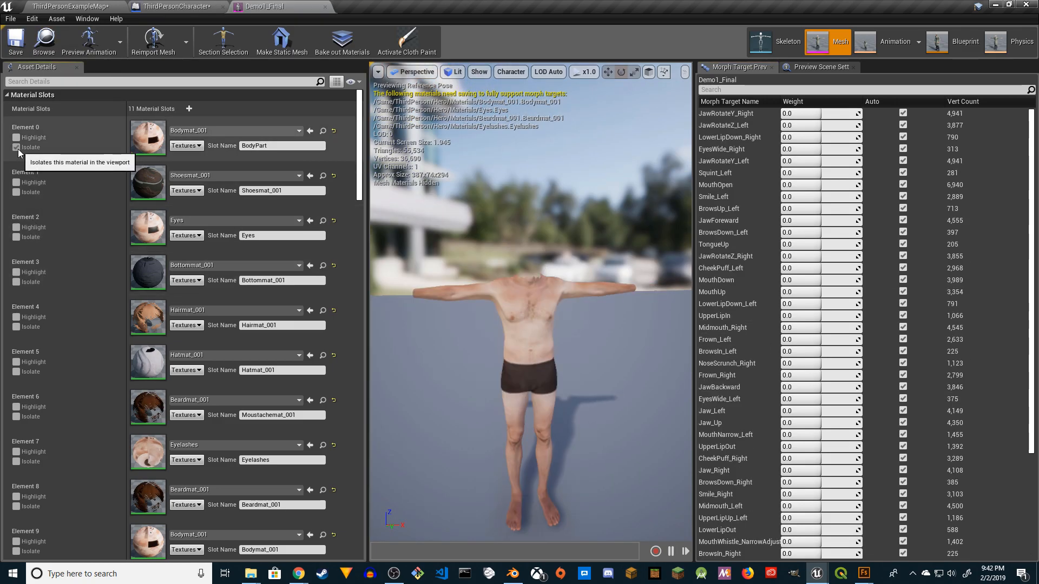
{"action": "left_click", "coordinate": [209, 131]}
{"action": "type", "text": "transpa"}
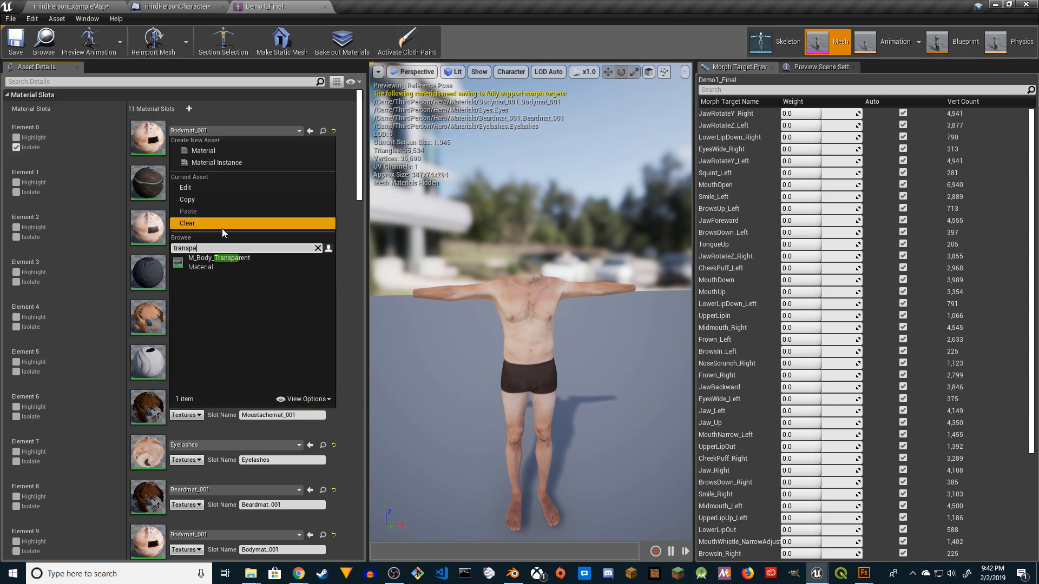
{"action": "left_click", "coordinate": [219, 260]}
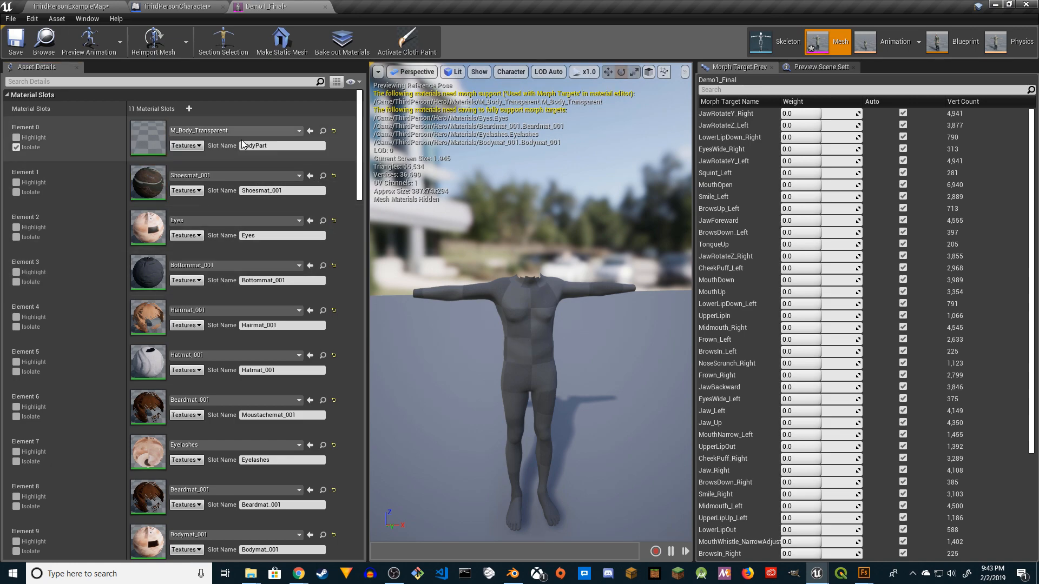
Step: Reopen M_Body_Transparent, set its Shading Model to Subsurface Profile, and apply the change
{"action": "left_click", "coordinate": [322, 132]}
{"action": "double_click", "coordinate": [499, 478]}
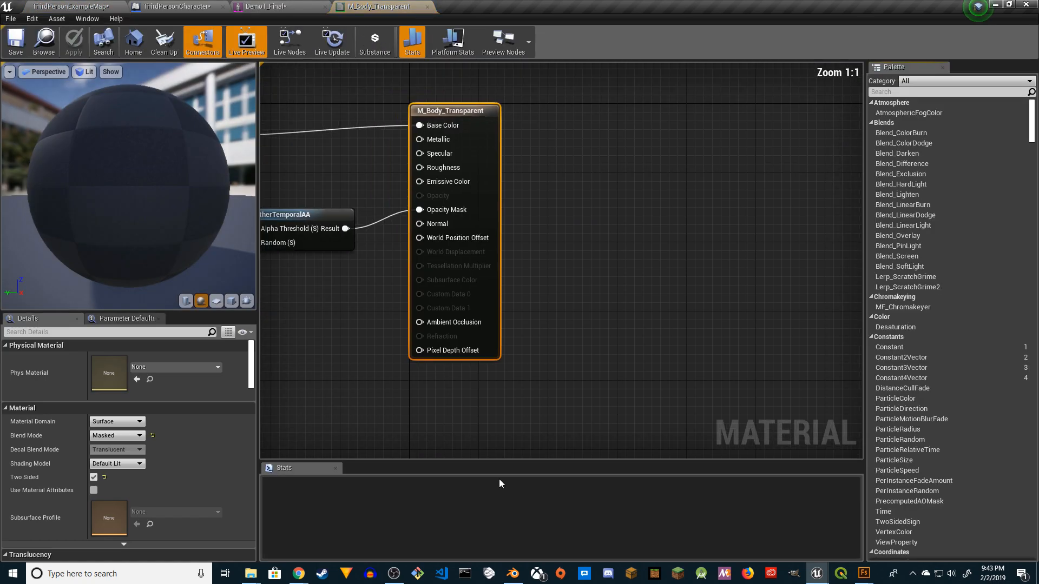
{"action": "left_click", "coordinate": [119, 464]}
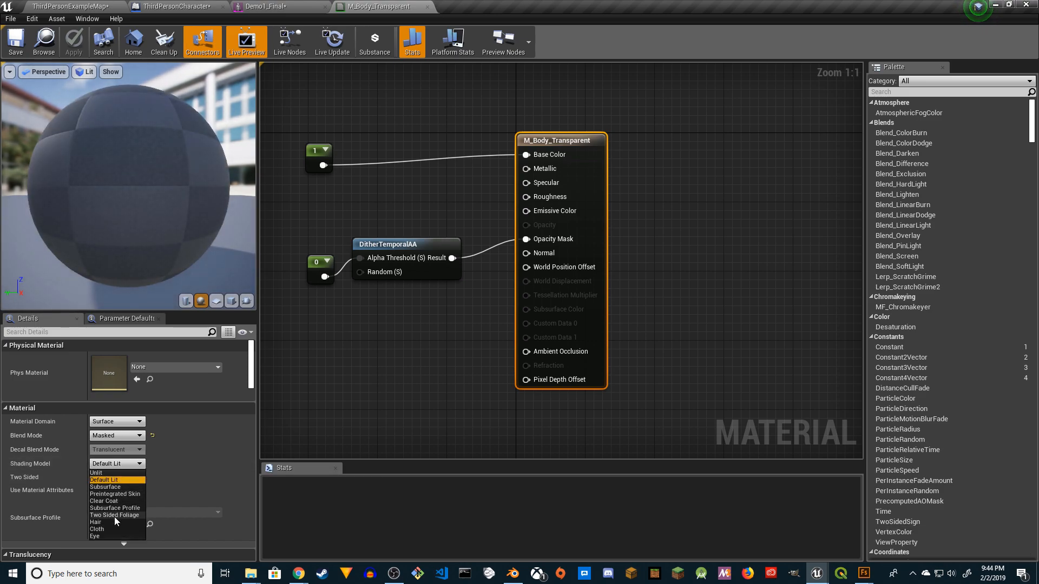
{"action": "left_click", "coordinate": [130, 508]}
{"action": "left_click", "coordinate": [77, 43]}
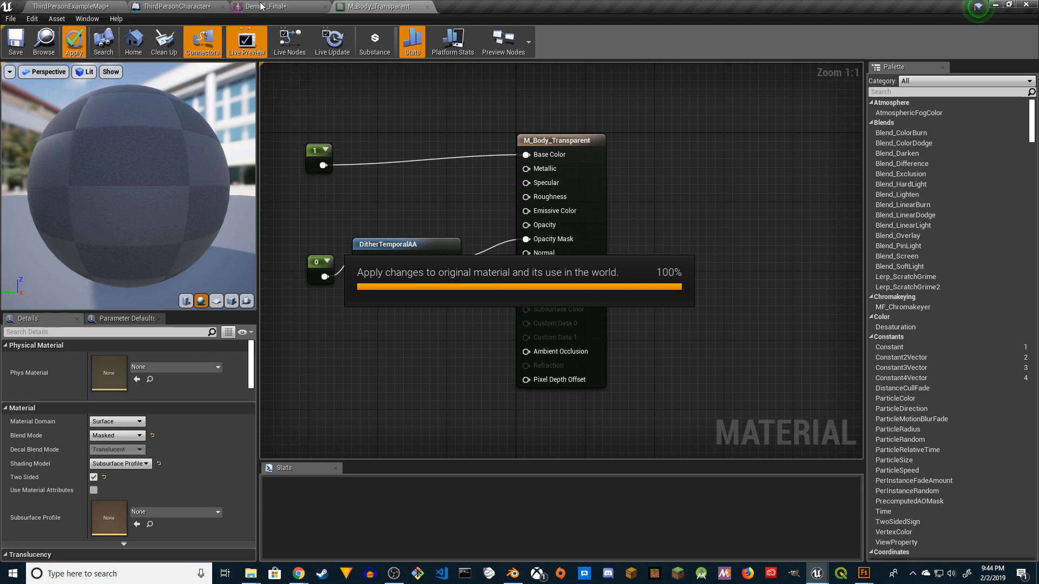
Step: Check the isolated body on Demo1_Final, save and close M_Body_Transparent, and turn off the BodyPart isolation
{"action": "left_click", "coordinate": [260, 6]}
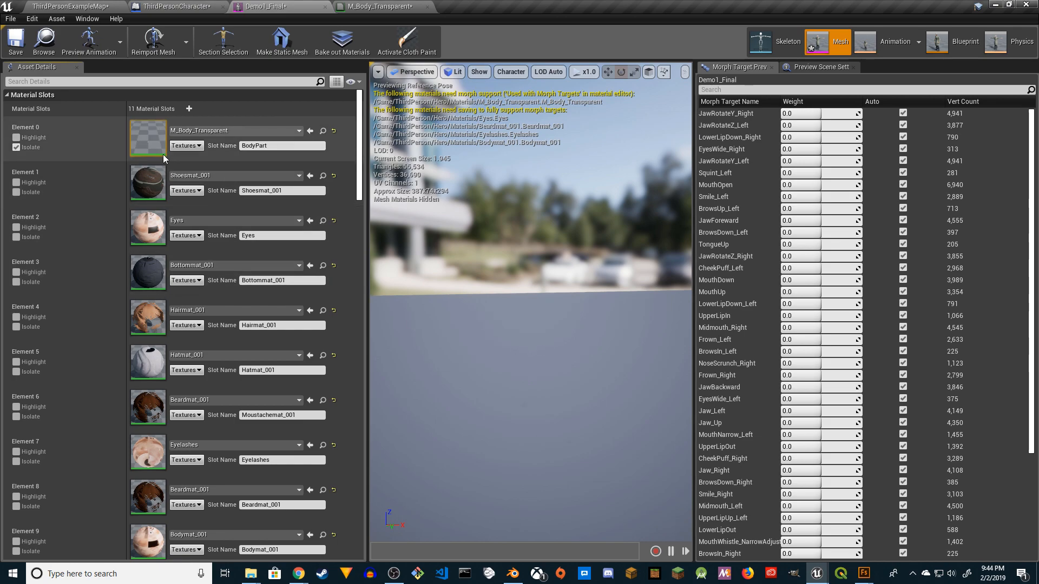
{"action": "left_click", "coordinate": [387, 7]}
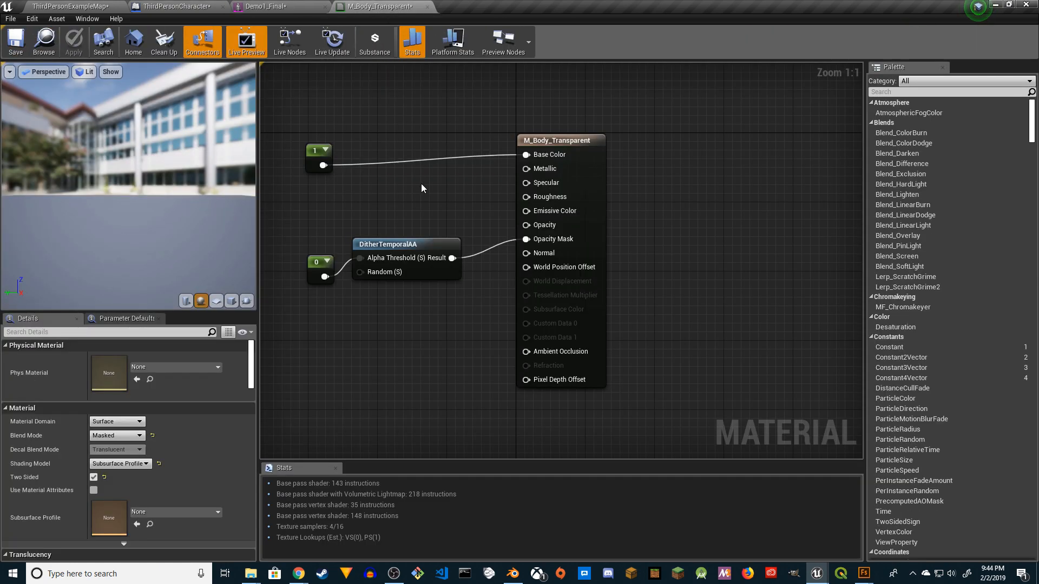
{"action": "left_click", "coordinate": [560, 142]}
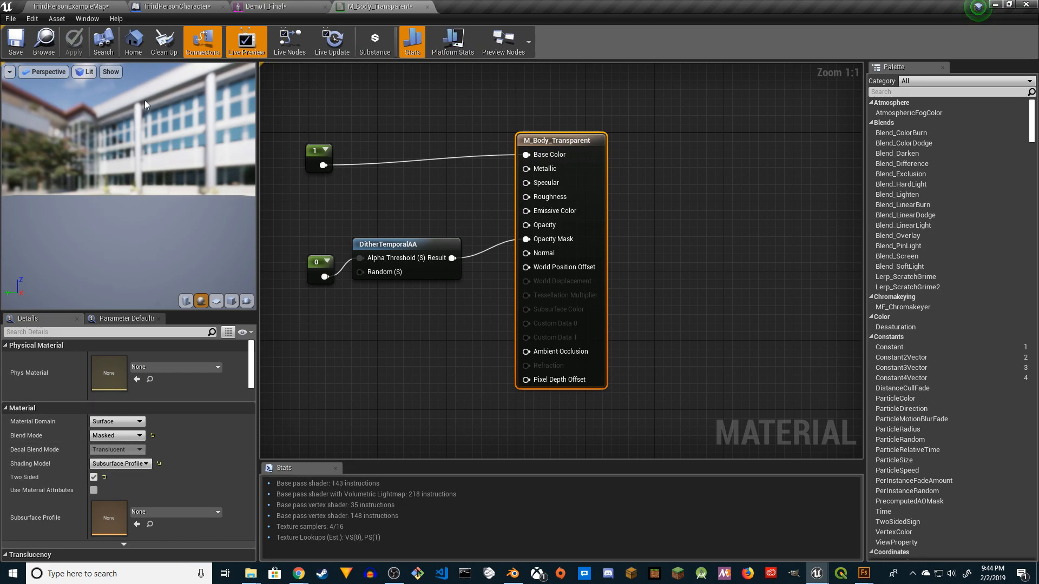
{"action": "left_click", "coordinate": [16, 41]}
{"action": "left_click", "coordinate": [428, 6]}
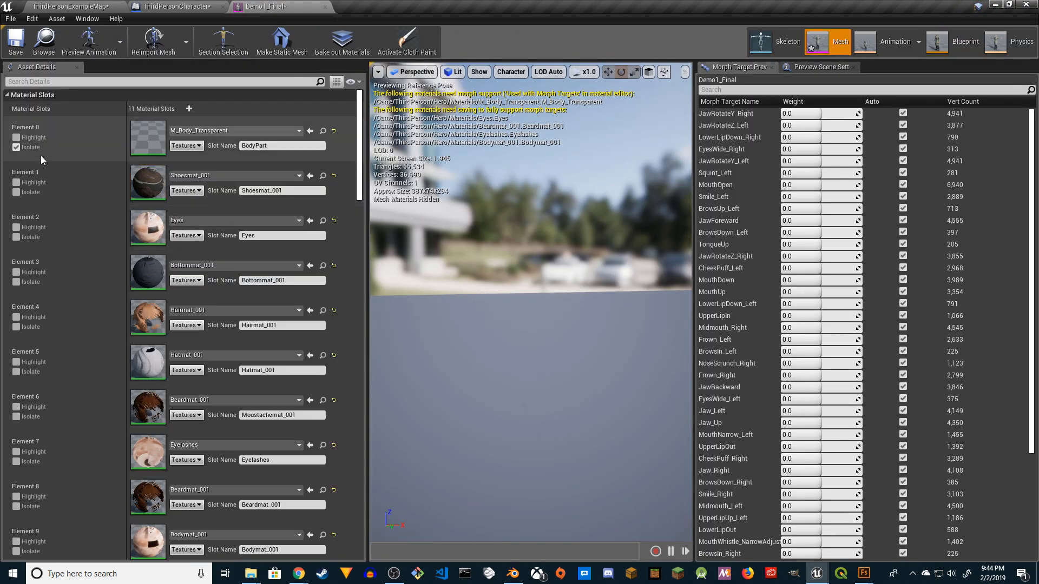
{"action": "left_click", "coordinate": [16, 147]}
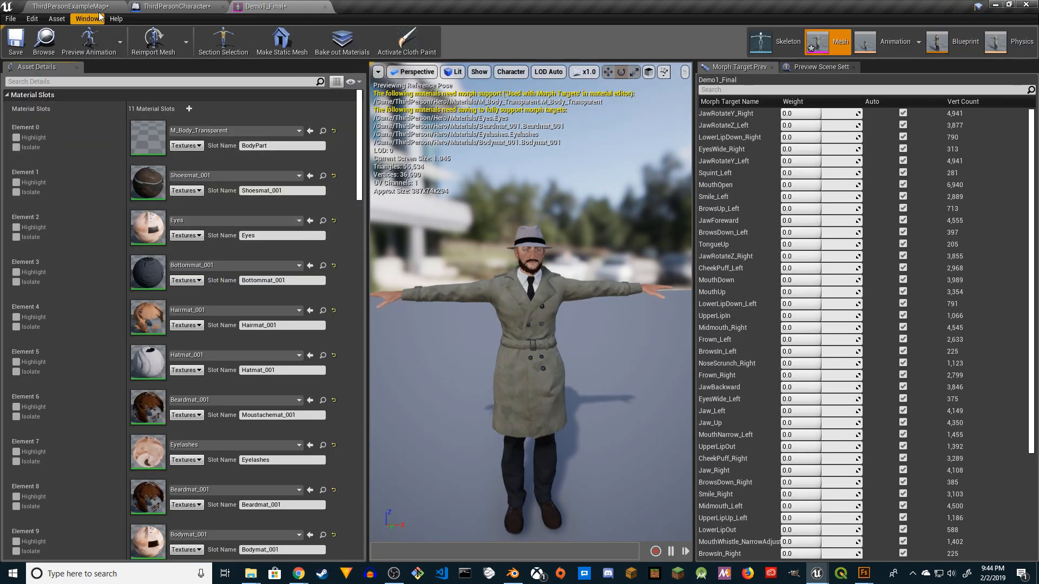
Step: Add an Event BeginPlay node in an empty area of the ThirdPersonCharacter Event Graph
{"action": "left_click", "coordinate": [176, 6]}
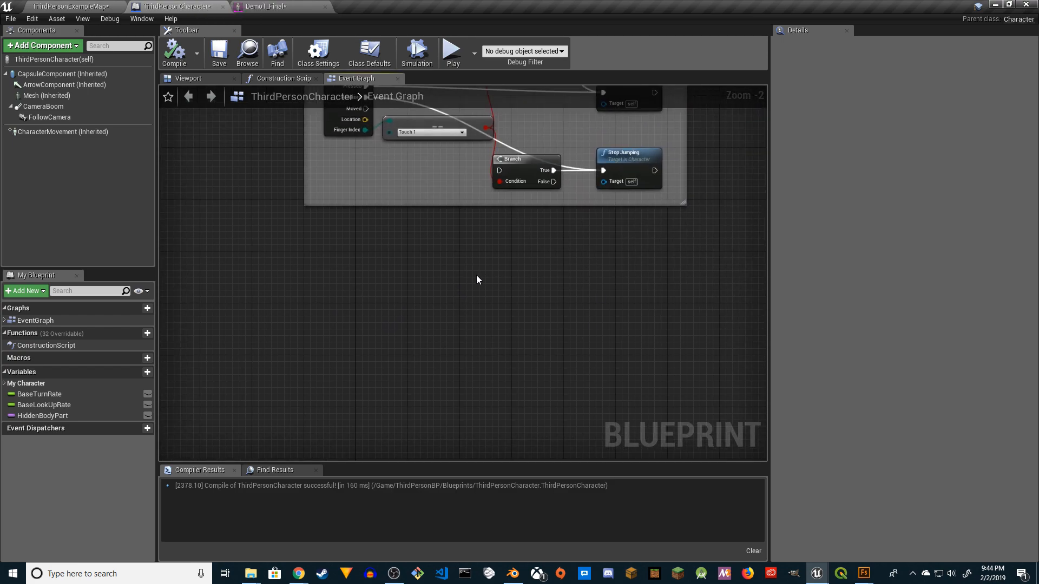
{"action": "left_click", "coordinate": [265, 6]}
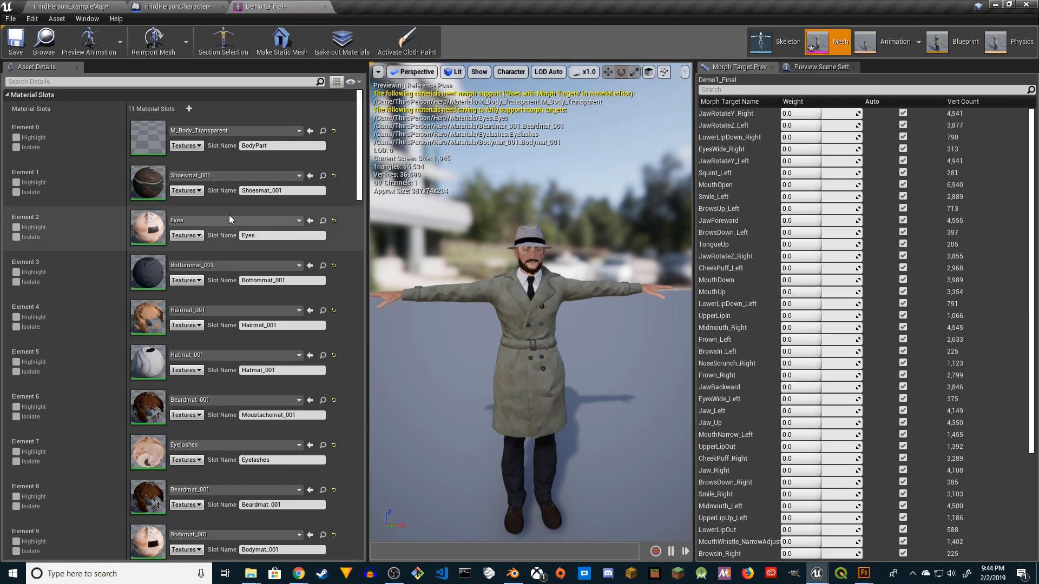
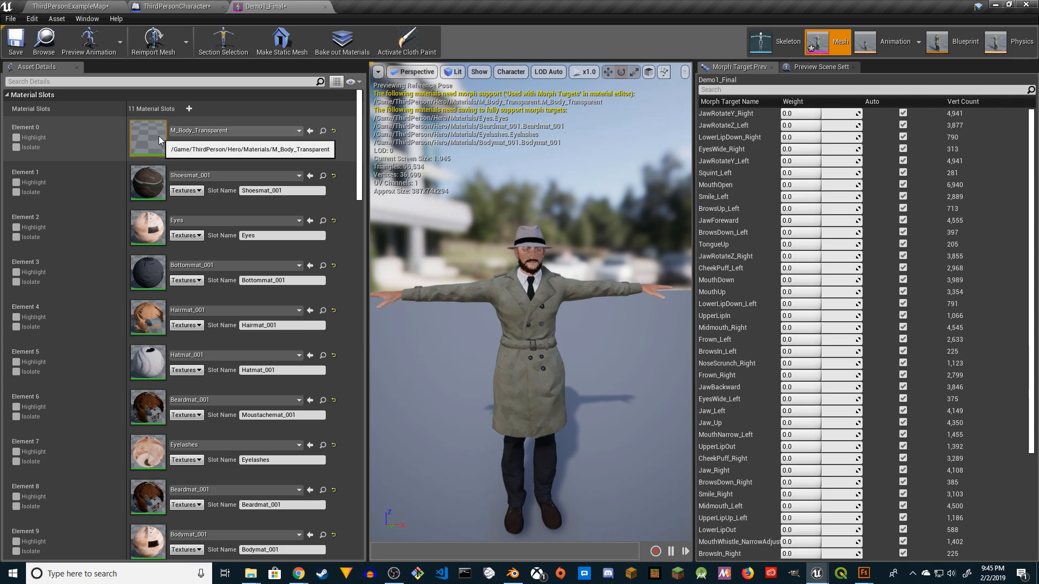
{"action": "left_click", "coordinate": [142, 6]}
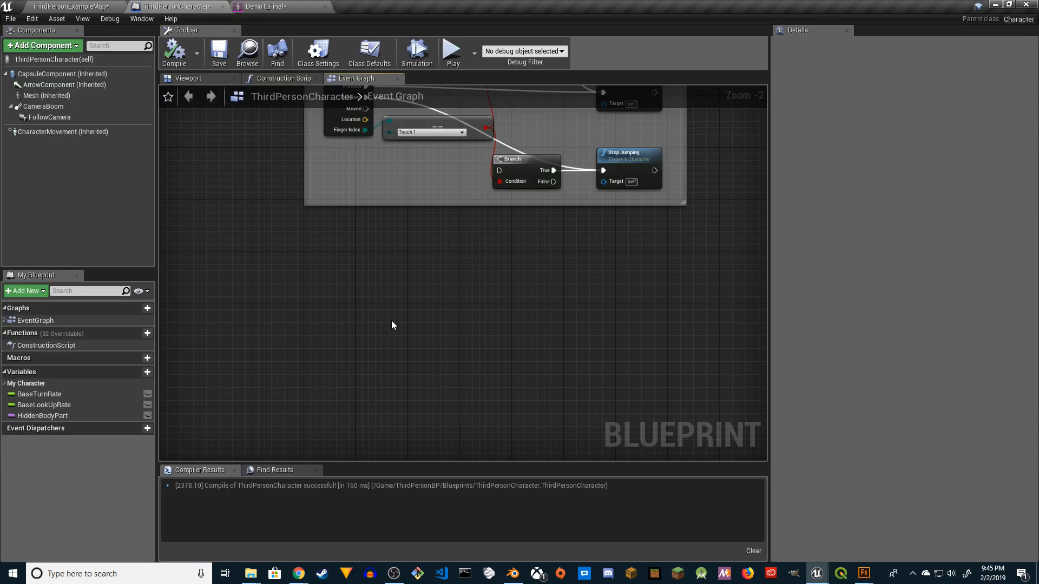
{"action": "right_click", "coordinate": [328, 314]}
{"action": "type", "text": "event beg"}
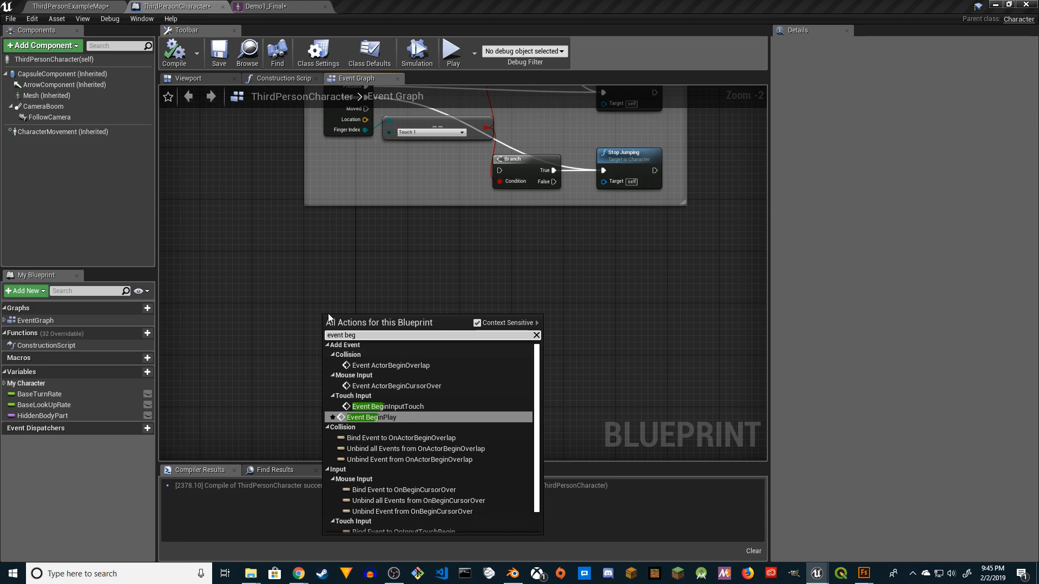
{"action": "key", "text": "Return"}
{"action": "scroll", "coordinate": [417, 348], "scroll_direction": "up", "scroll_amount": 2}
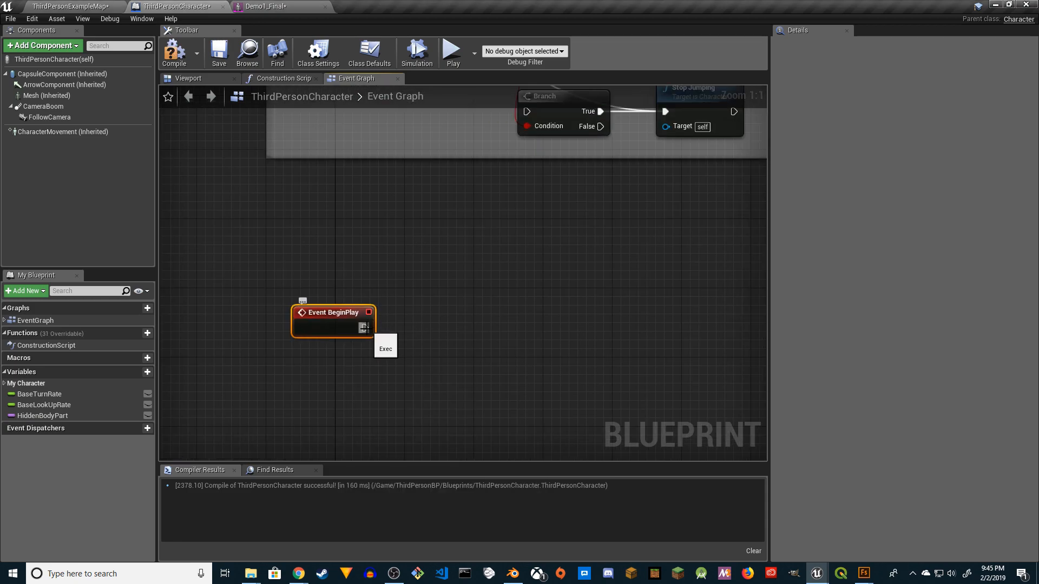
Step: Run a new Set Material by Name (Mesh) node from Event BeginPlay and position it beside the event
{"action": "left_click_drag", "start_coordinate": [373, 329], "coordinate": [409, 327]}
{"action": "type", "text": "set mate"}
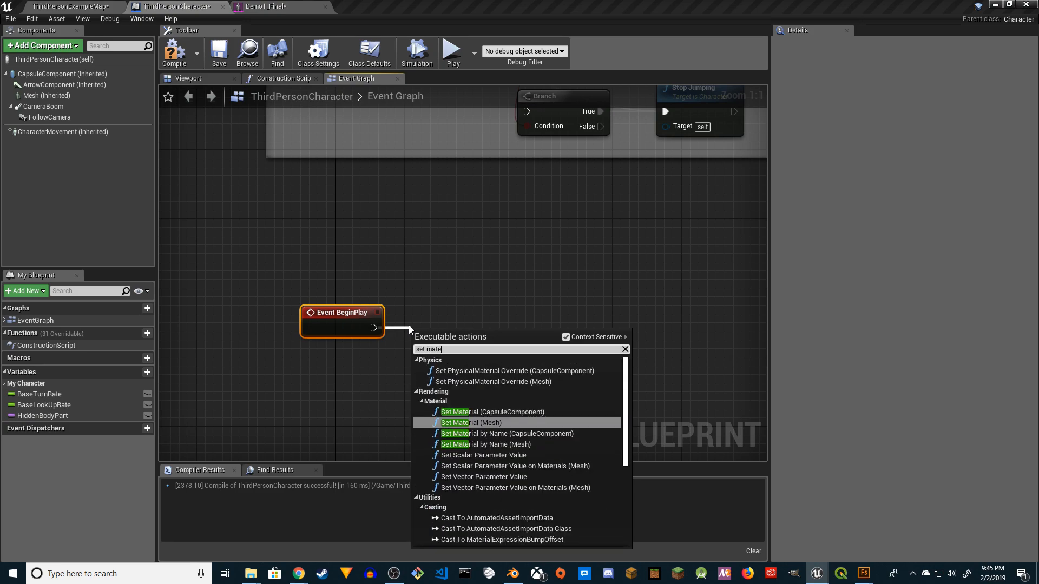
{"action": "left_click", "coordinate": [487, 443]}
{"action": "left_click_drag", "start_coordinate": [512, 321], "coordinate": [547, 294]}
{"action": "left_click", "coordinate": [421, 378]}
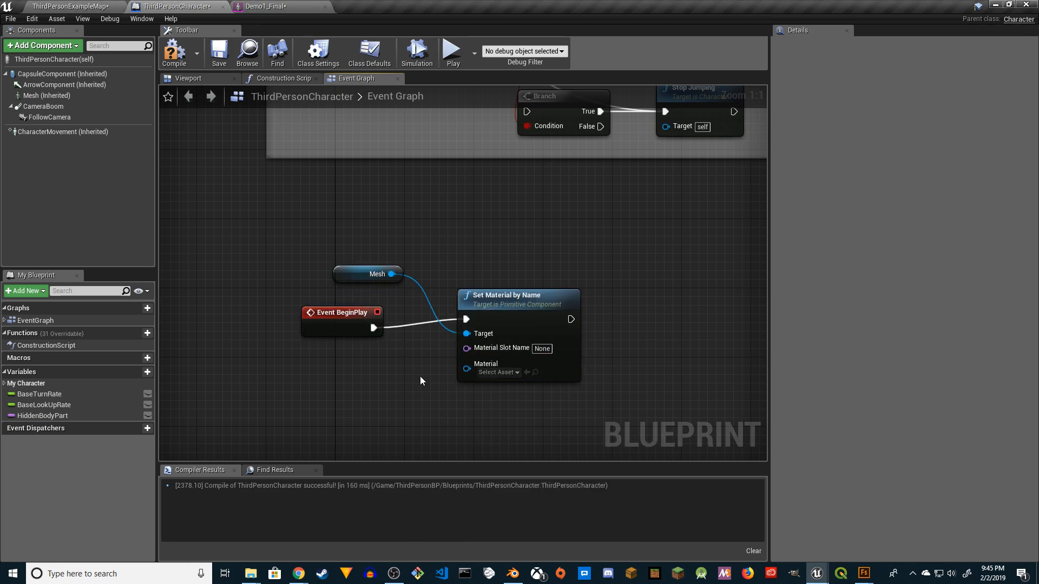
Step: Feed the Material Slot Name of Set Material by Name from the HiddenBodyPart variable and place its node below Event BeginPlay
{"action": "left_click_drag", "start_coordinate": [49, 414], "coordinate": [221, 415]}
{"action": "left_click_drag", "start_coordinate": [457, 357], "coordinate": [465, 349]}
{"action": "left_click_drag", "start_coordinate": [382, 341], "coordinate": [346, 374]}
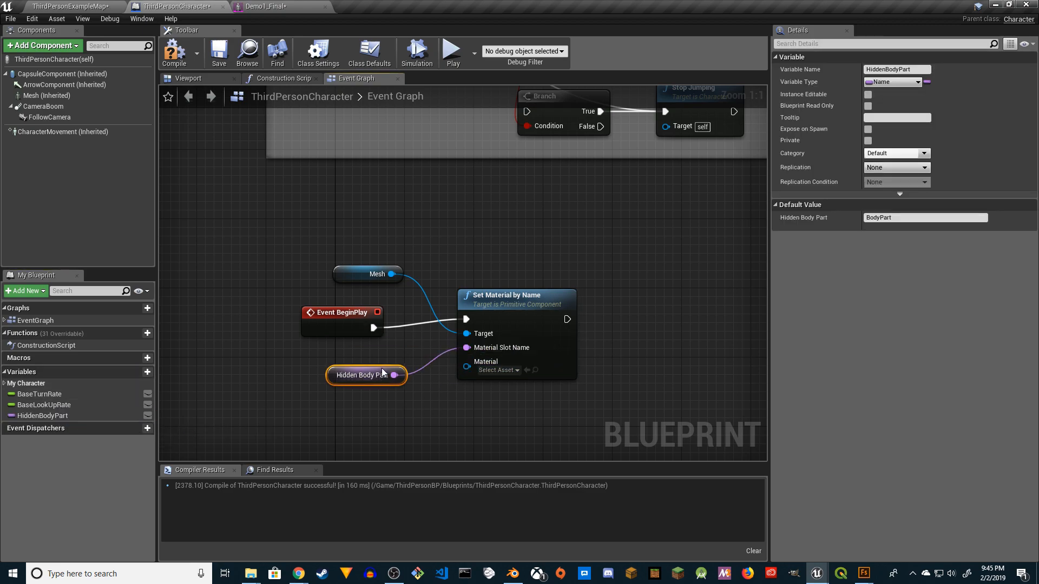
Step: Set the Material of the Set Material by Name node to M_Body_Transparent and compile the ThirdPersonCharacter blueprint
{"action": "left_click", "coordinate": [508, 371]}
{"action": "type", "text": "ta"}
{"action": "key", "text": "BackSpace"}
{"action": "type", "text": "rans"}
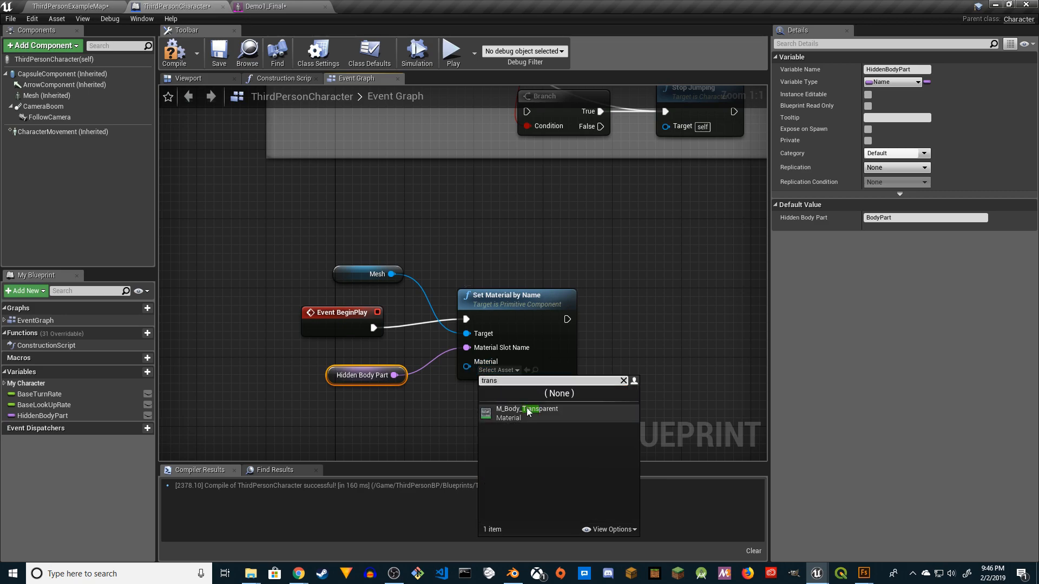
{"action": "left_click", "coordinate": [529, 412]}
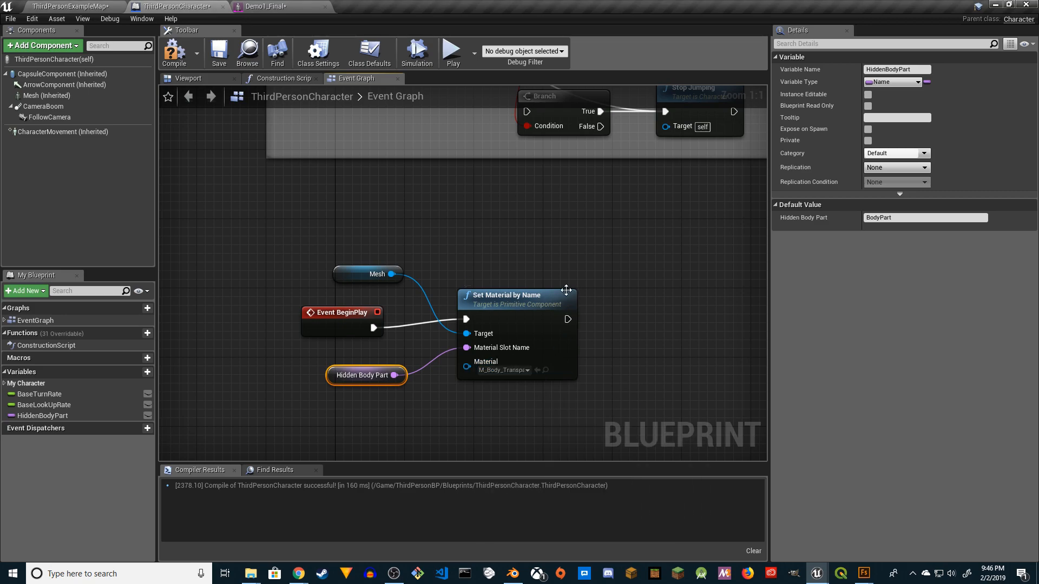
{"action": "key", "text": "F7"}
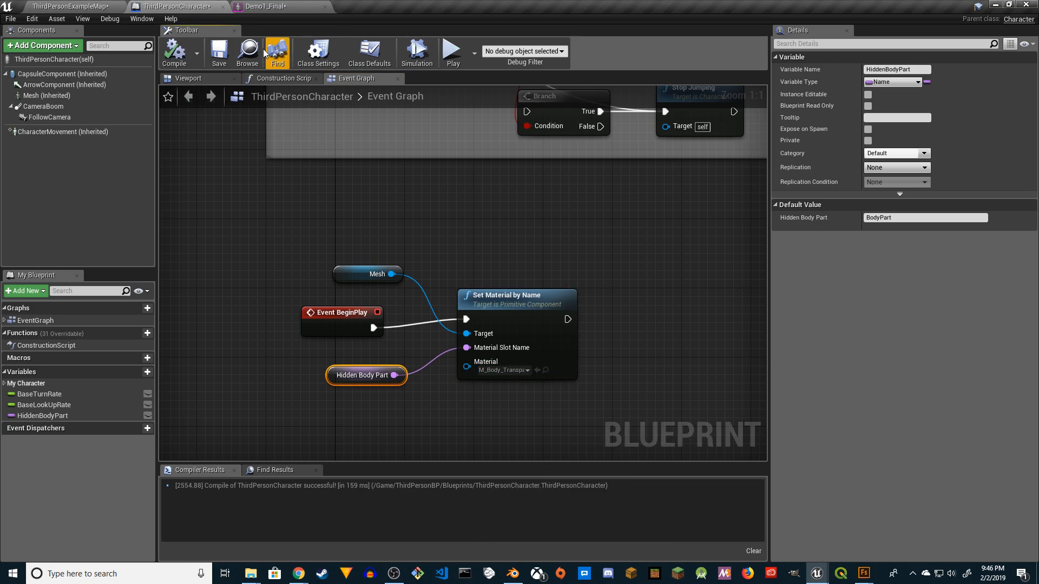
Step: Copy the Bodymat_001 material from Element 9 of Demo1_Final to the BodyPart slot
{"action": "left_click", "coordinate": [265, 6]}
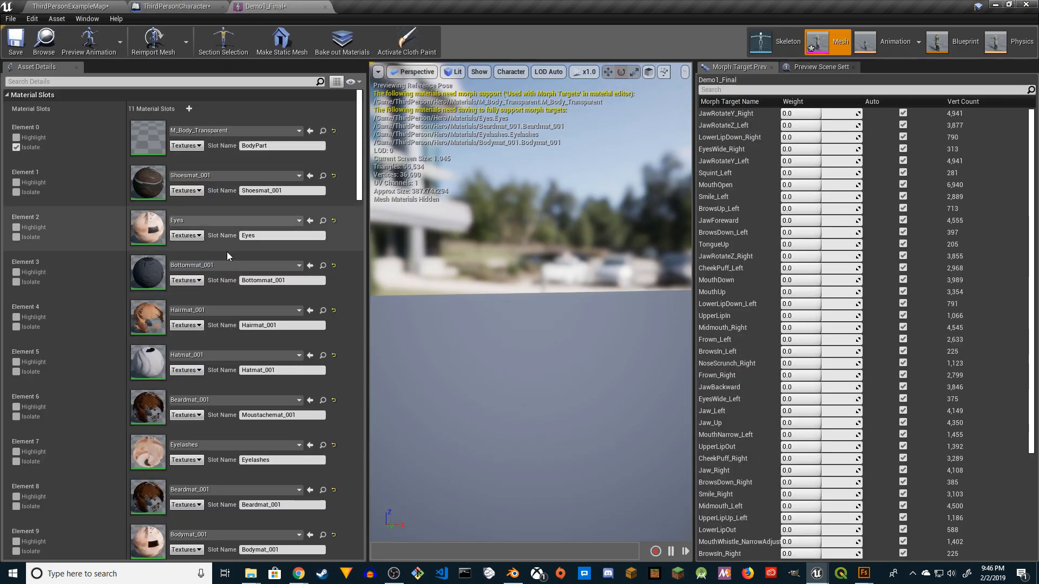
{"action": "scroll", "coordinate": [170, 410], "scroll_direction": "down", "scroll_amount": 2}
{"action": "right_click", "coordinate": [152, 509]}
{"action": "left_click", "coordinate": [172, 513]}
{"action": "right_click", "coordinate": [153, 105]}
{"action": "left_click", "coordinate": [174, 121]}
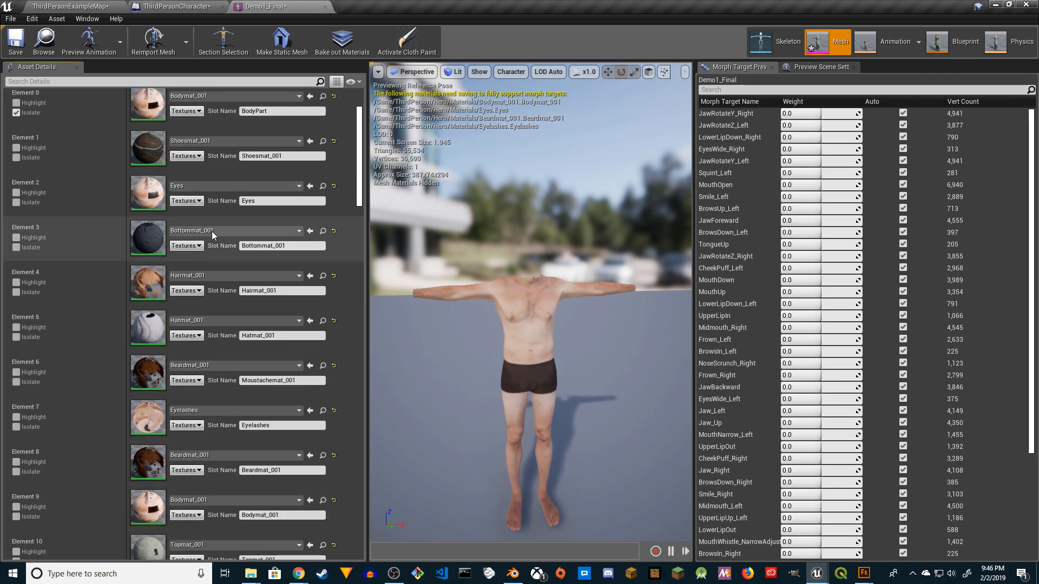
Step: Turn off the isolation of the BodyPart element and save Demo1_Final
{"action": "left_click", "coordinate": [16, 112]}
{"action": "left_click", "coordinate": [16, 112]}
{"action": "left_click", "coordinate": [16, 113]}
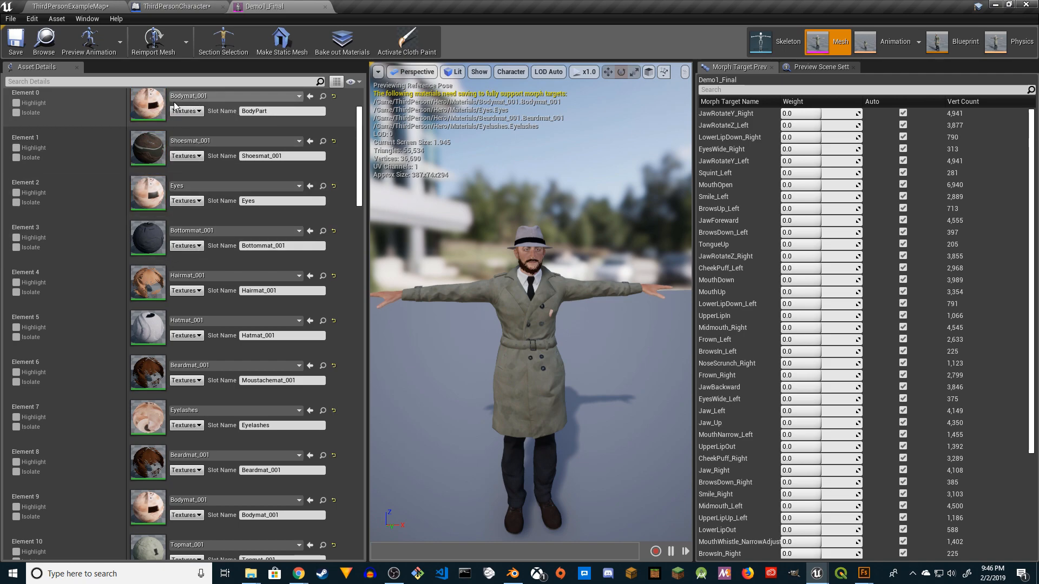
Step: Review the BeginPlay material setup in ThirdPersonCharacter against the material slots of Demo1_Final
{"action": "left_click", "coordinate": [177, 6]}
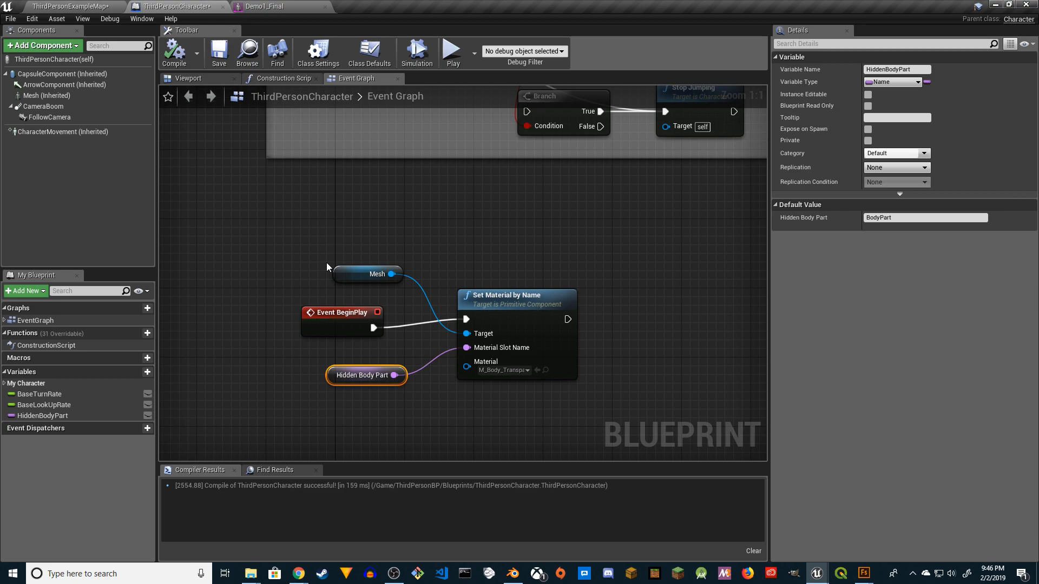
{"action": "left_click", "coordinate": [287, 7]}
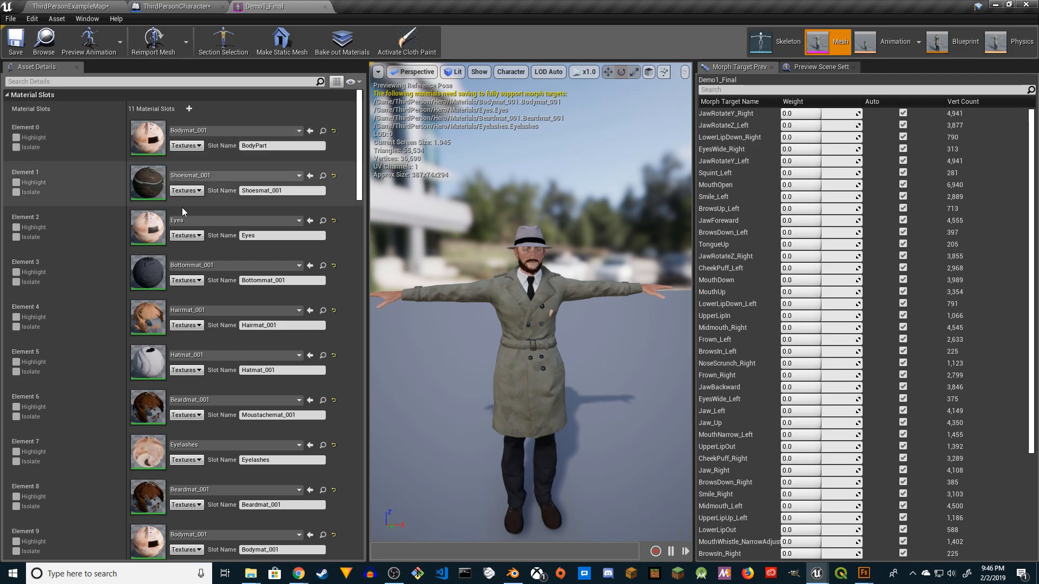
{"action": "scroll", "coordinate": [173, 183], "scroll_direction": "down", "scroll_amount": 3}
{"action": "scroll", "coordinate": [171, 184], "scroll_direction": "up", "scroll_amount": 2}
{"action": "scroll", "coordinate": [171, 181], "scroll_direction": "down", "scroll_amount": 1}
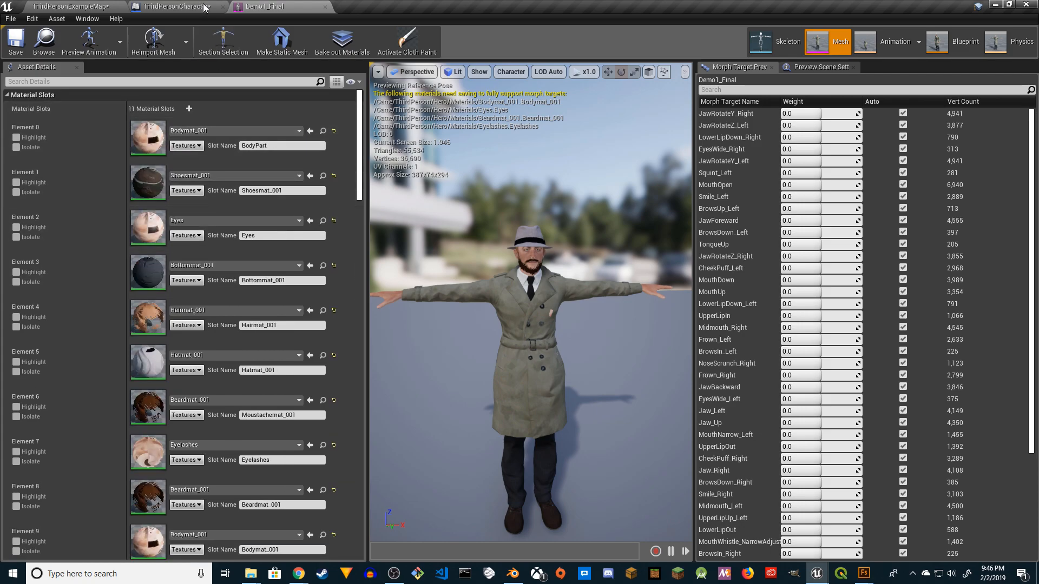
Step: Play the ThirdPersonExampleMap level and switch the game view to full screen
{"action": "left_click", "coordinate": [71, 6]}
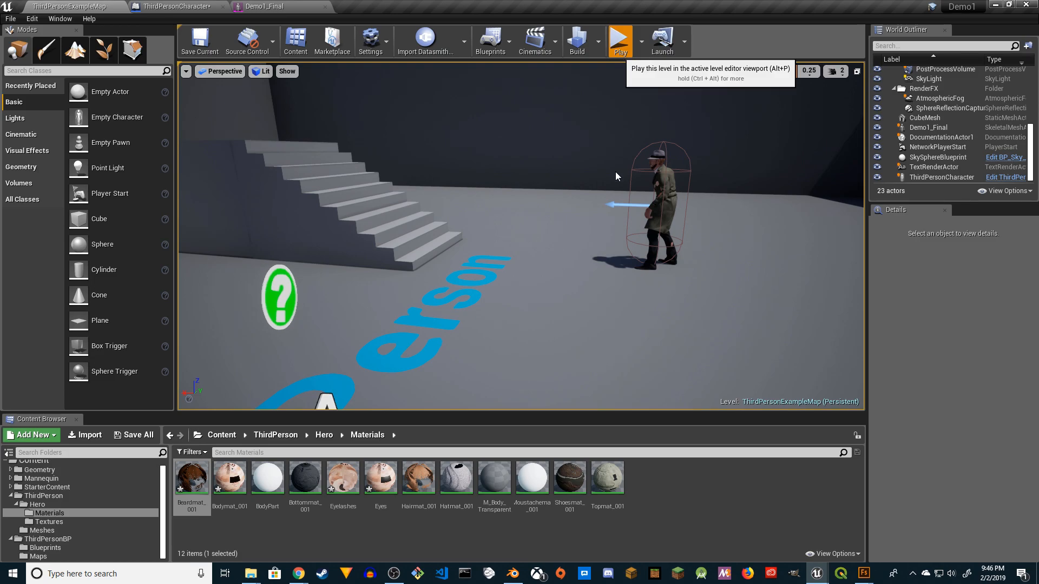
{"action": "left_click", "coordinate": [618, 39]}
{"action": "key", "text": "w"}
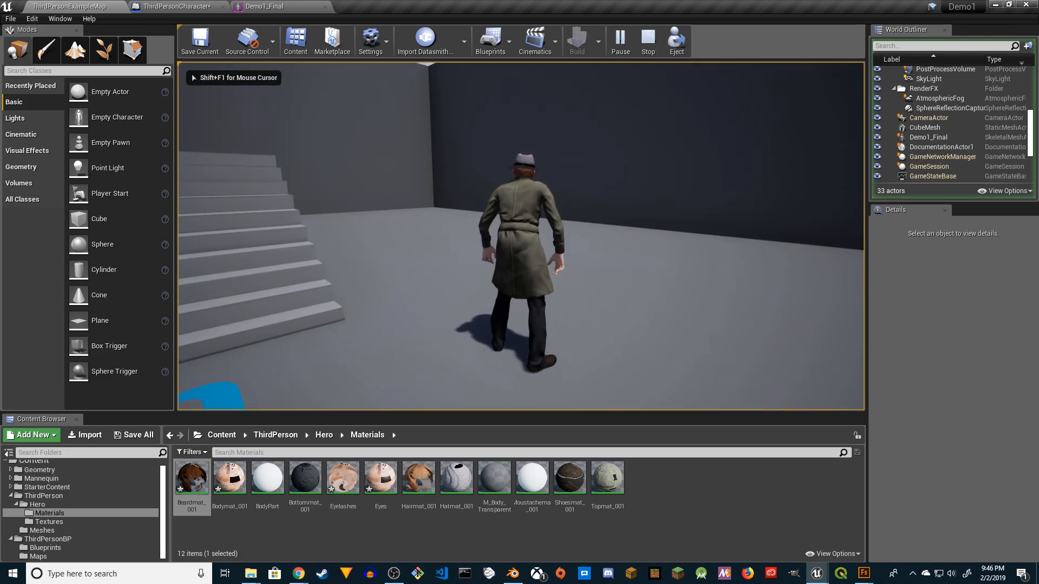
{"action": "key", "text": "F11"}
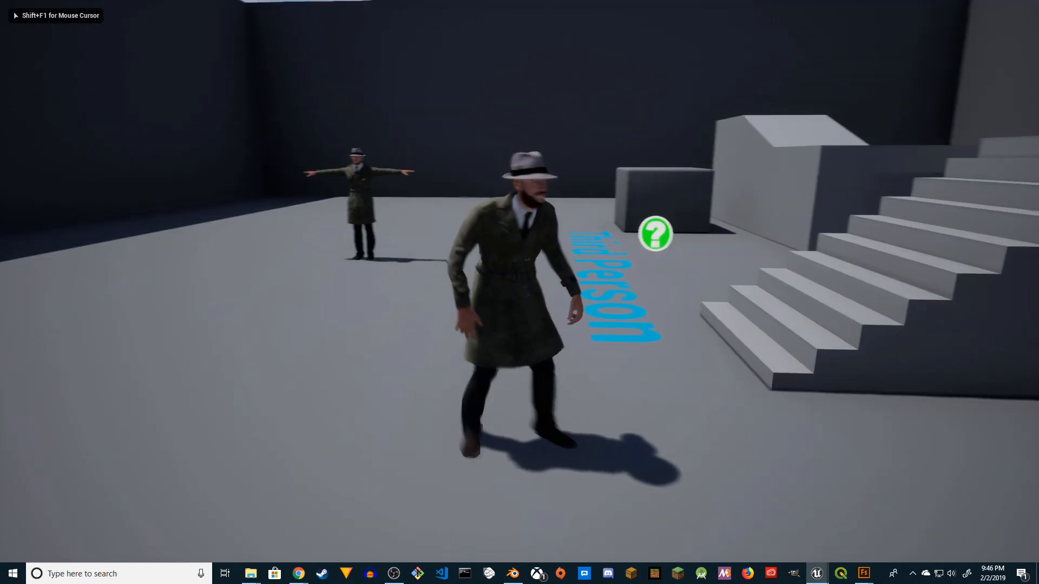
Step: Run the character up the stairs, over the blocks and around the static Demo1_Final to inspect its clothing in motion
{"action": "key", "text": "w"}
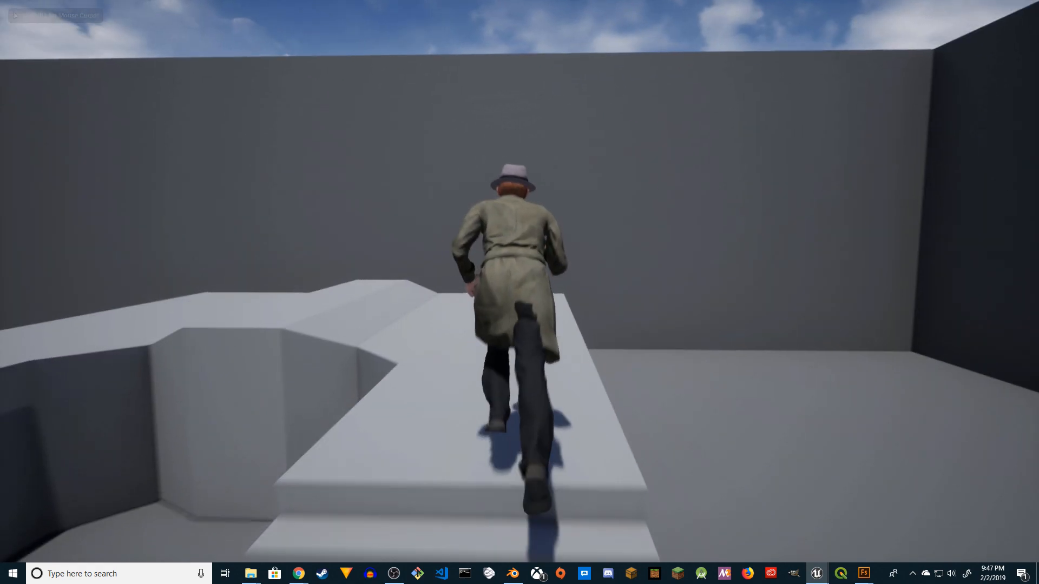
{"action": "key", "text": "w"}
{"action": "key", "text": "w"}
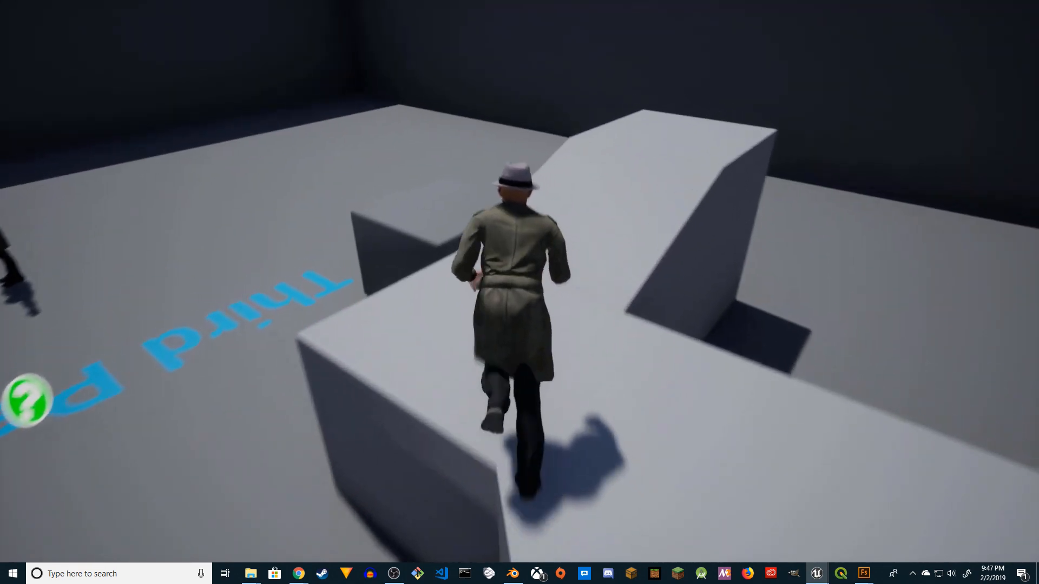
{"action": "key", "text": "w"}
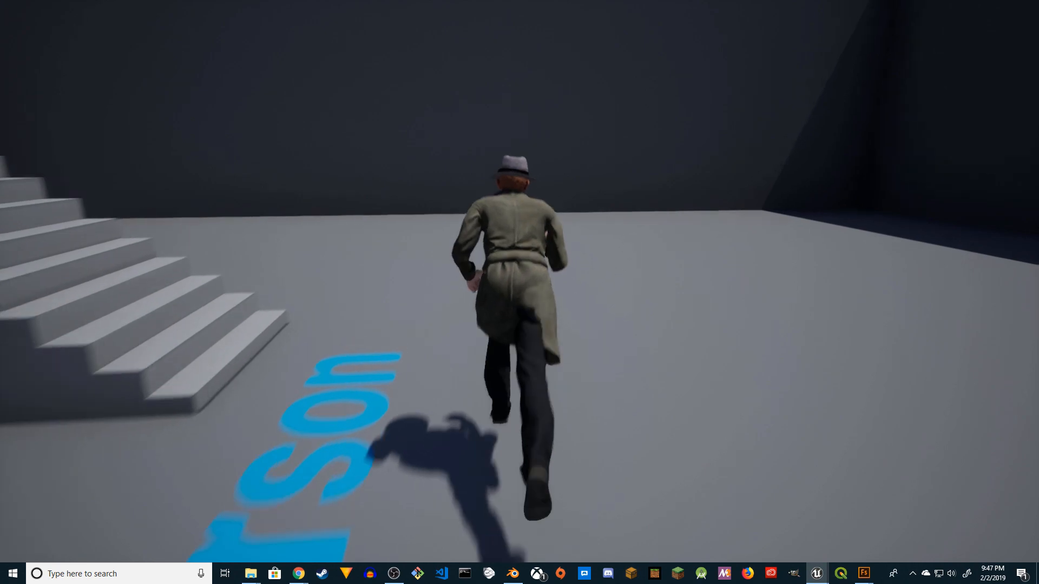
{"action": "key", "text": "w"}
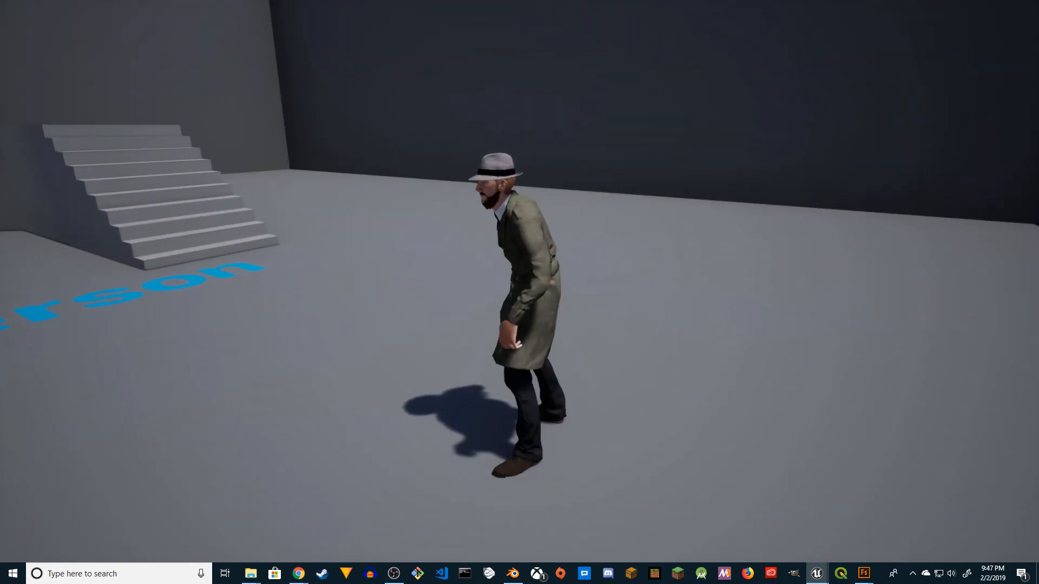
{"action": "key", "text": "w"}
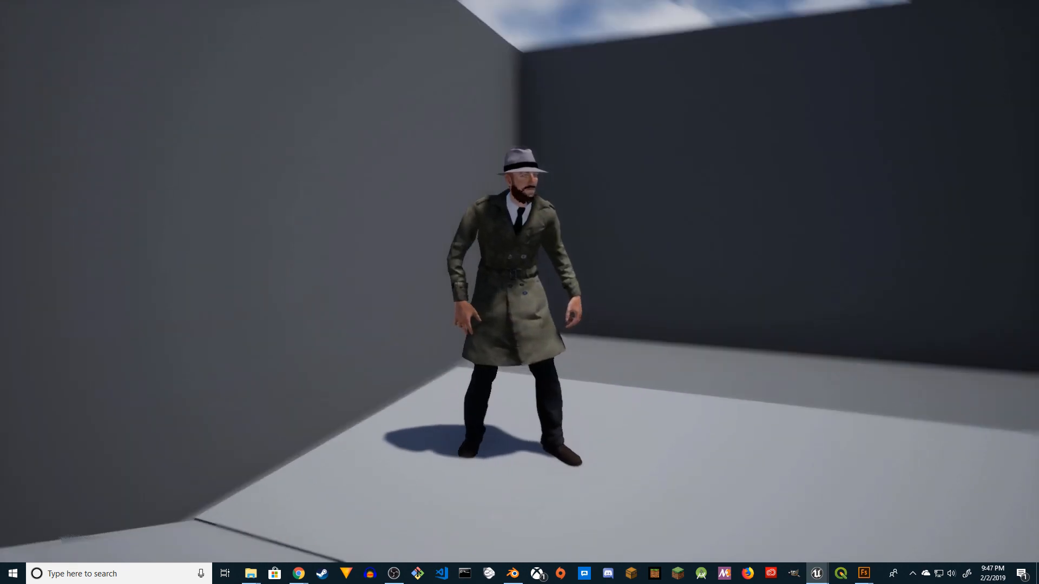
{"action": "key", "text": "w"}
{"action": "key", "text": "w"}
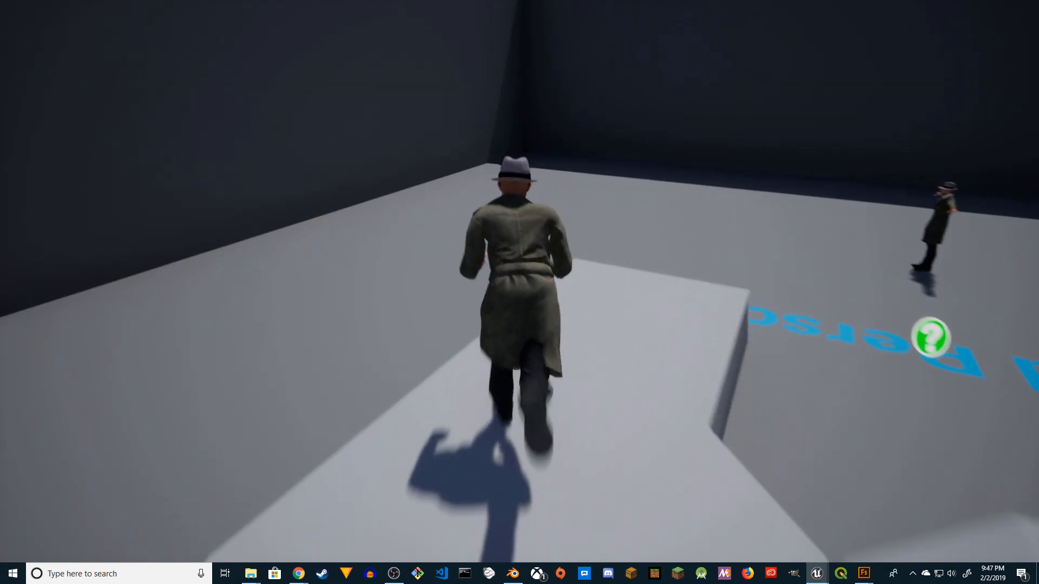
{"action": "key", "text": "w"}
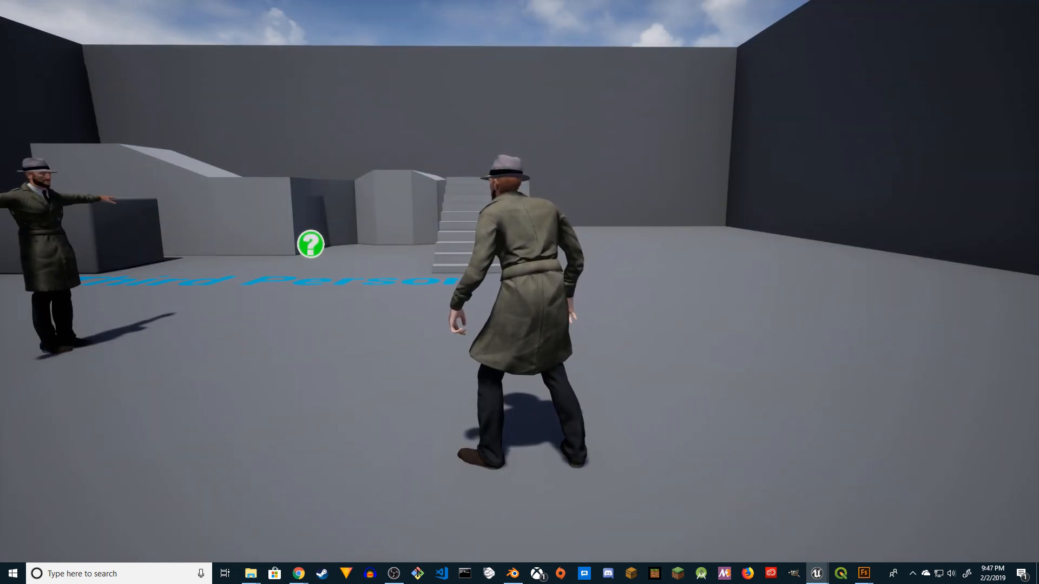
{"action": "key", "text": "w"}
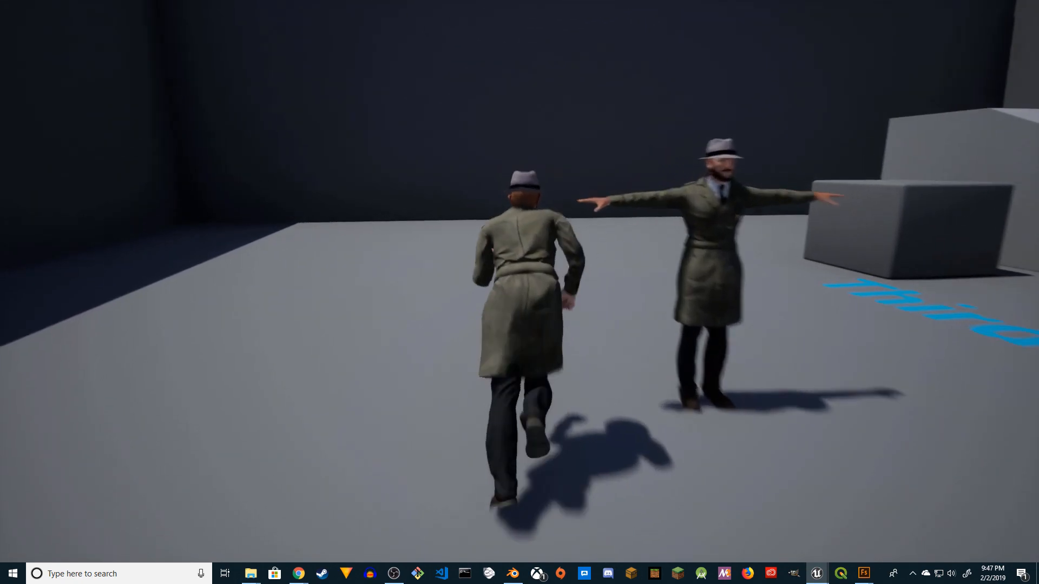
{"action": "key", "text": "w"}
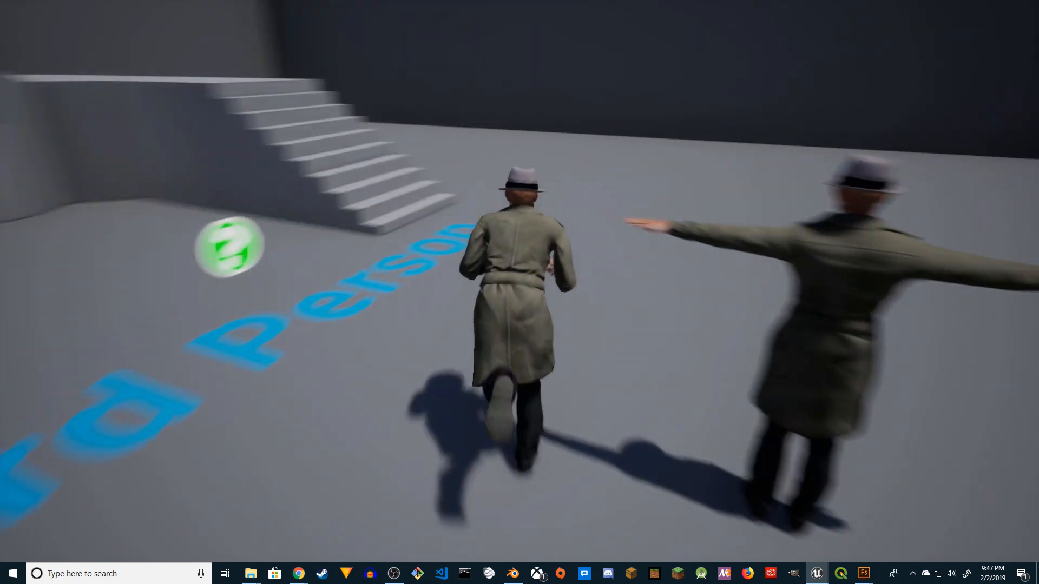
{"action": "key", "text": "w"}
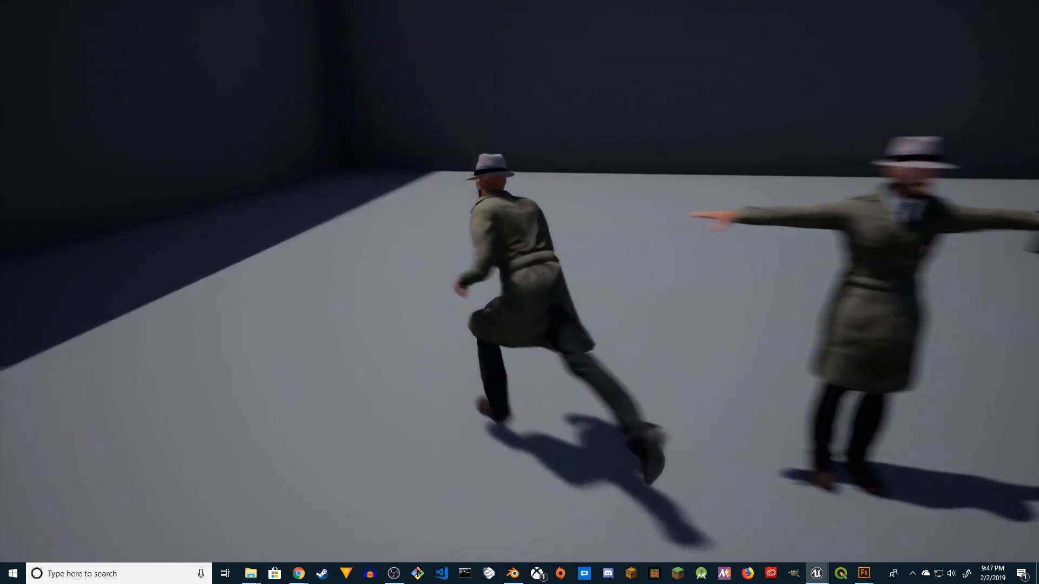
{"action": "key", "text": "w"}
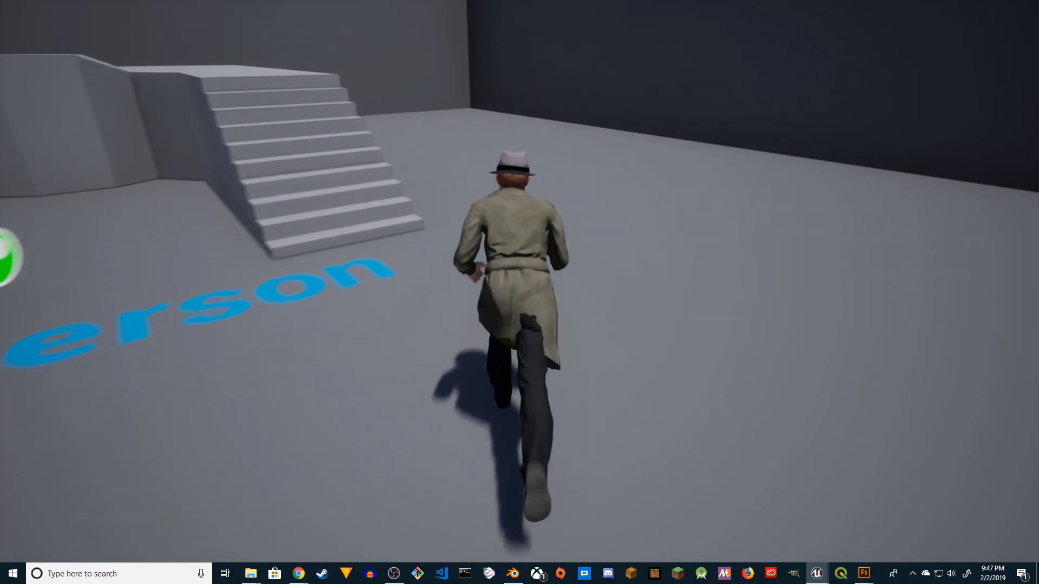
{"action": "key", "text": "w"}
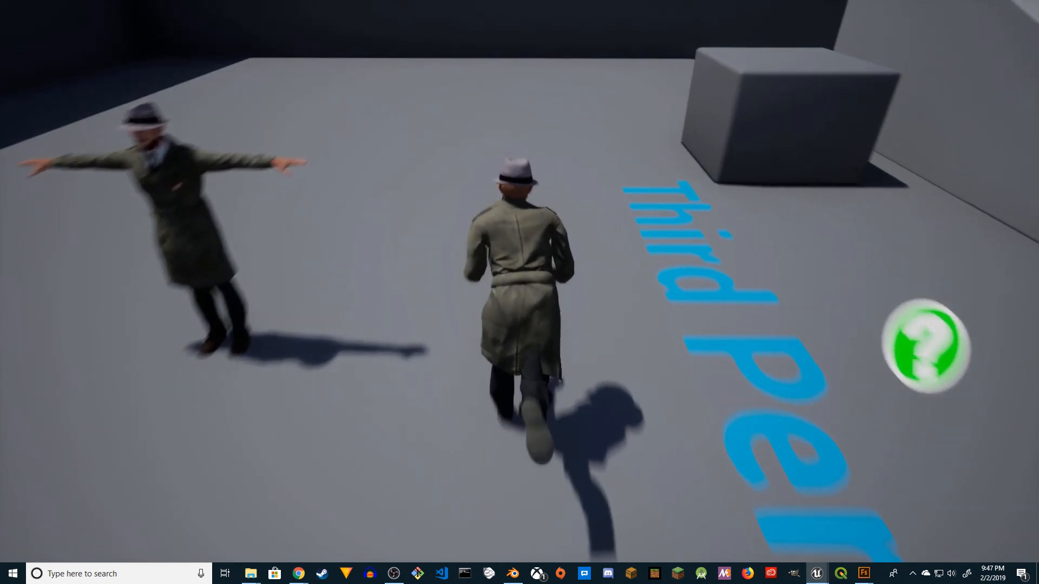